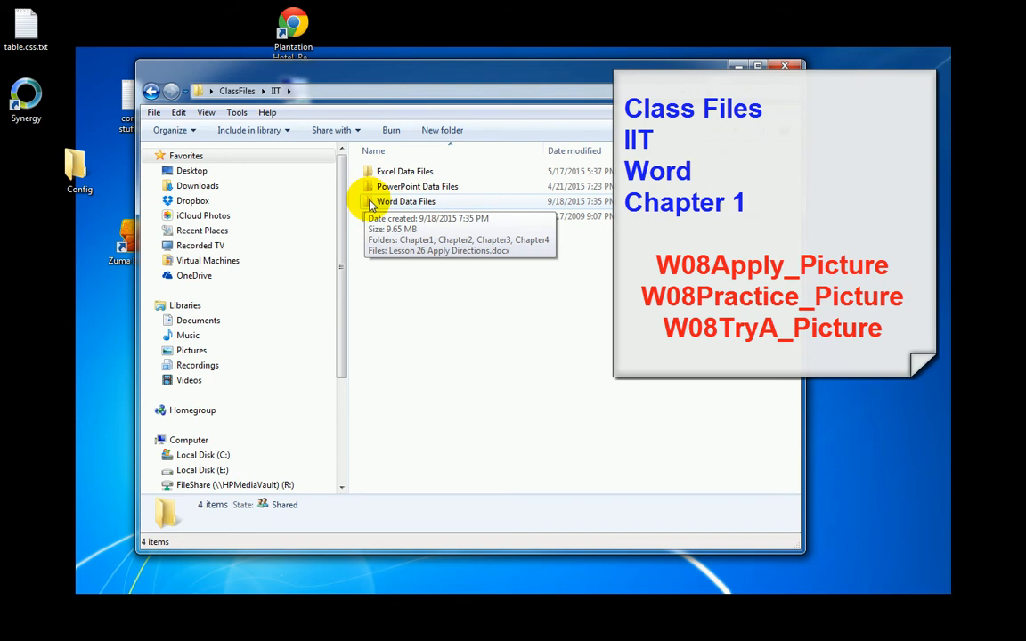
# Step: Open the Chapter1 folder inside Word Data Files and locate the W08Apply_picture, W08Practice_picture and W08TryA_picture files
pyautogui.doubleClick(371, 203)
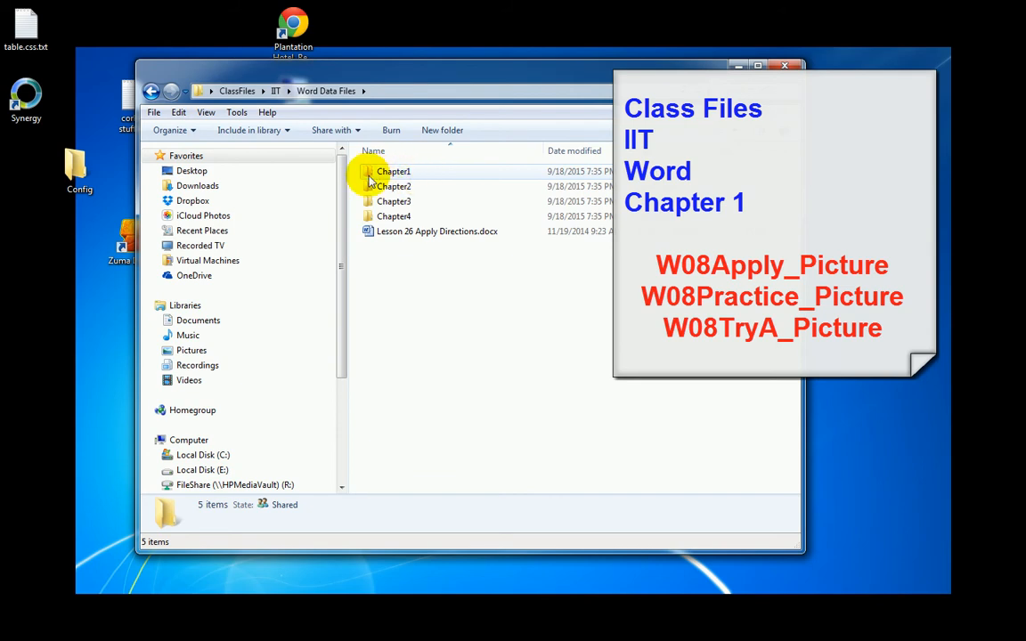
pyautogui.doubleClick(384, 176)
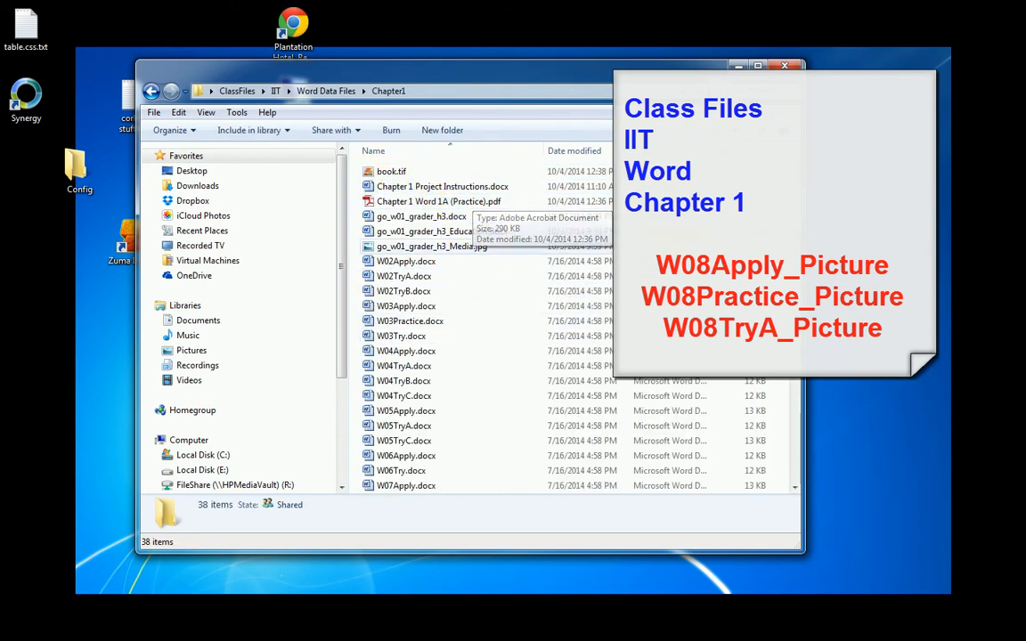
pyautogui.scroll(-3, 463, 320)
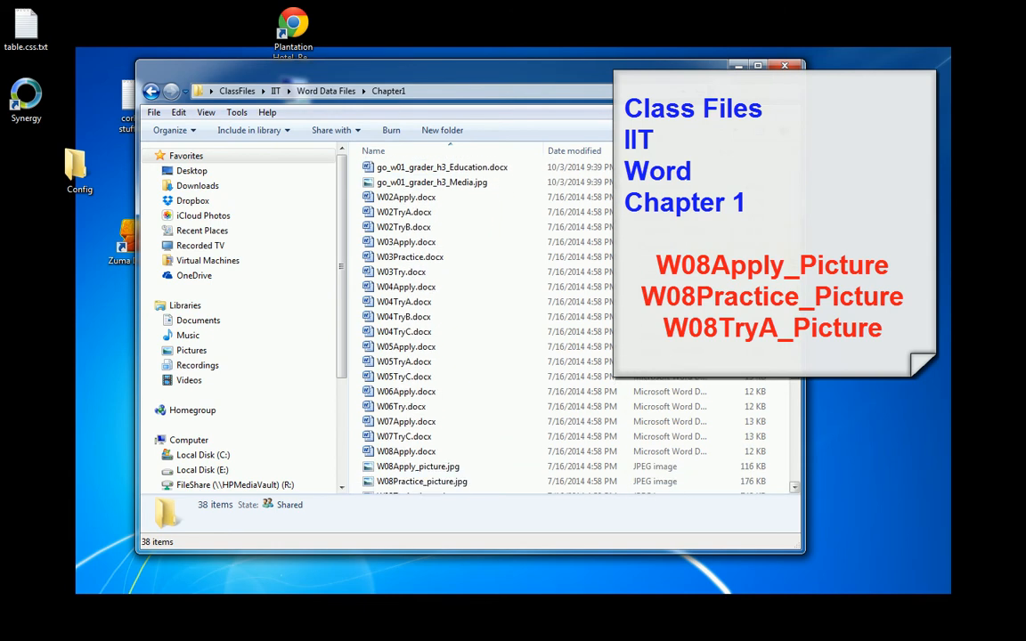
pyautogui.scroll(-2, 454, 369)
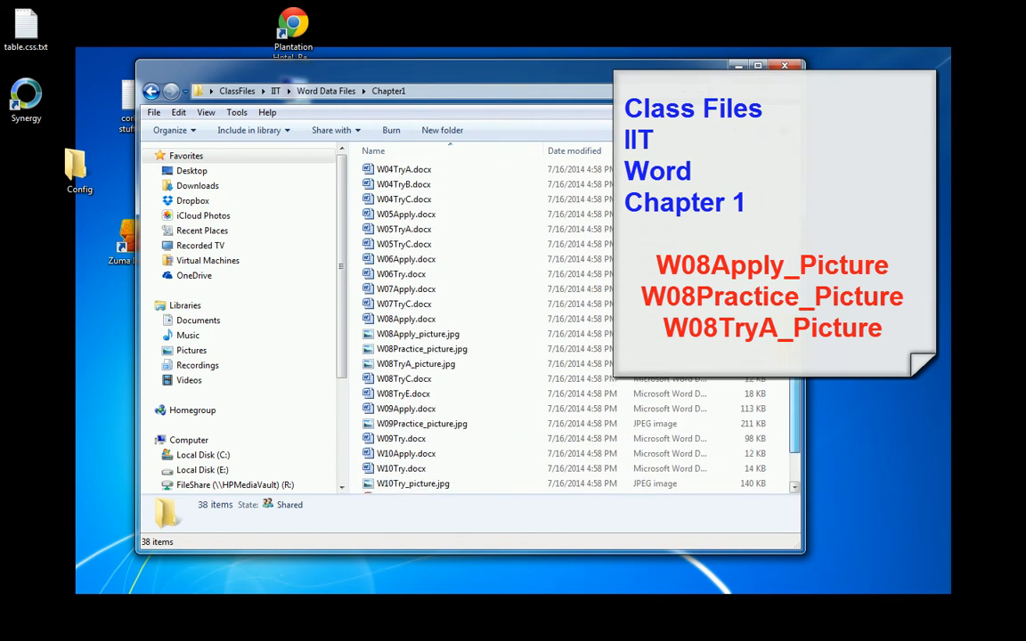
pyautogui.click(392, 338)
pyautogui.click(397, 351)
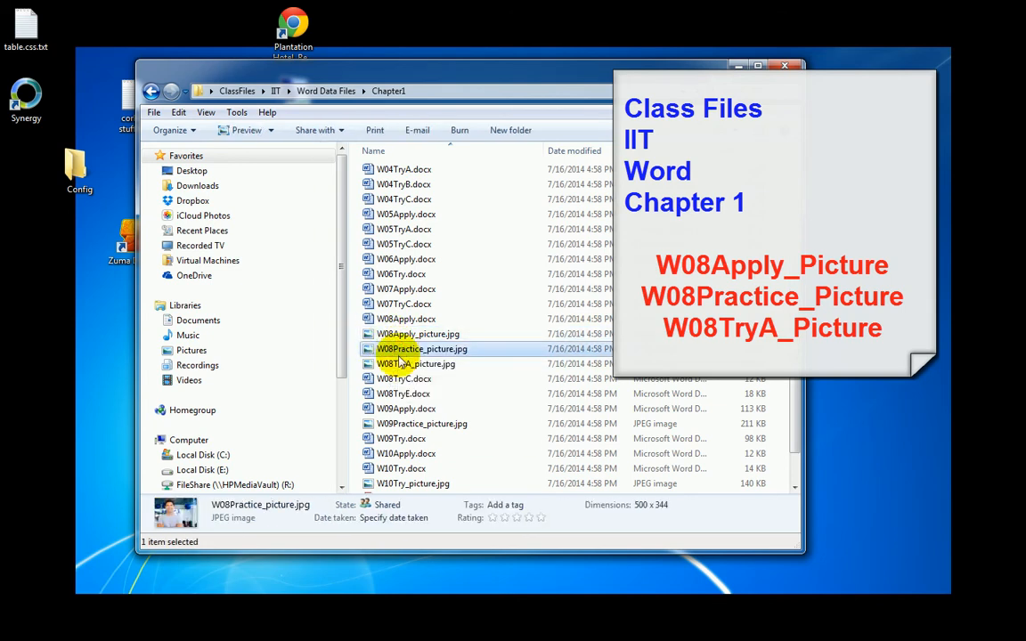
pyautogui.click(398, 365)
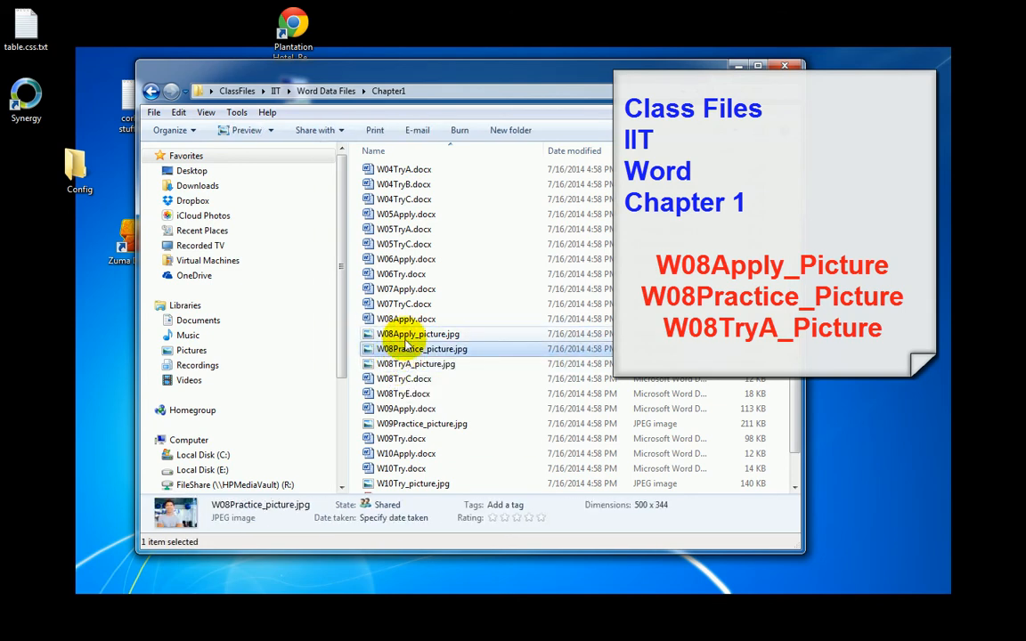
pyautogui.click(405, 334)
pyautogui.click(407, 352)
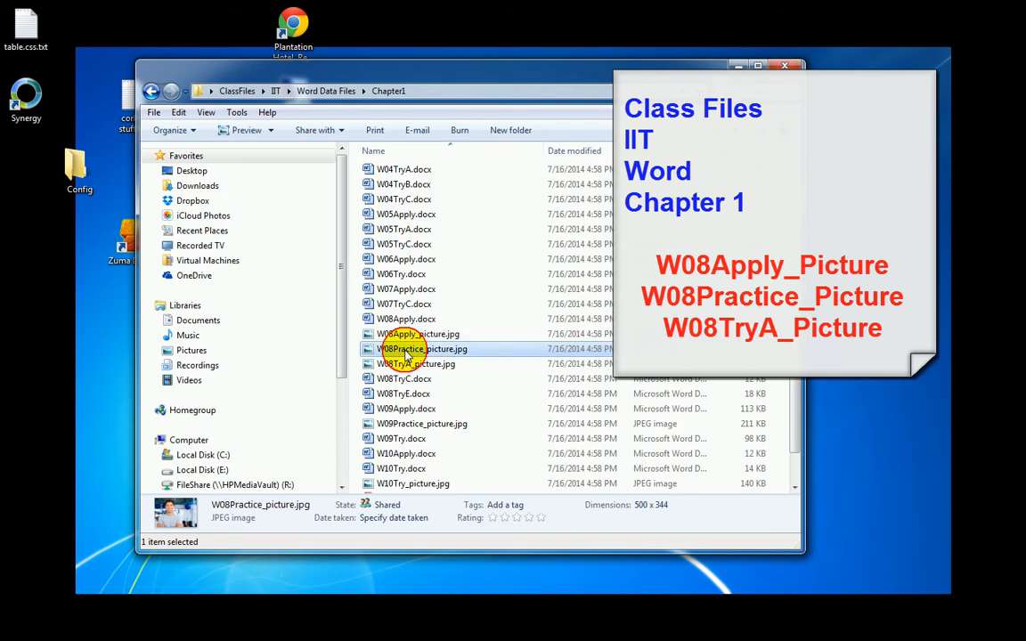
pyautogui.click(407, 365)
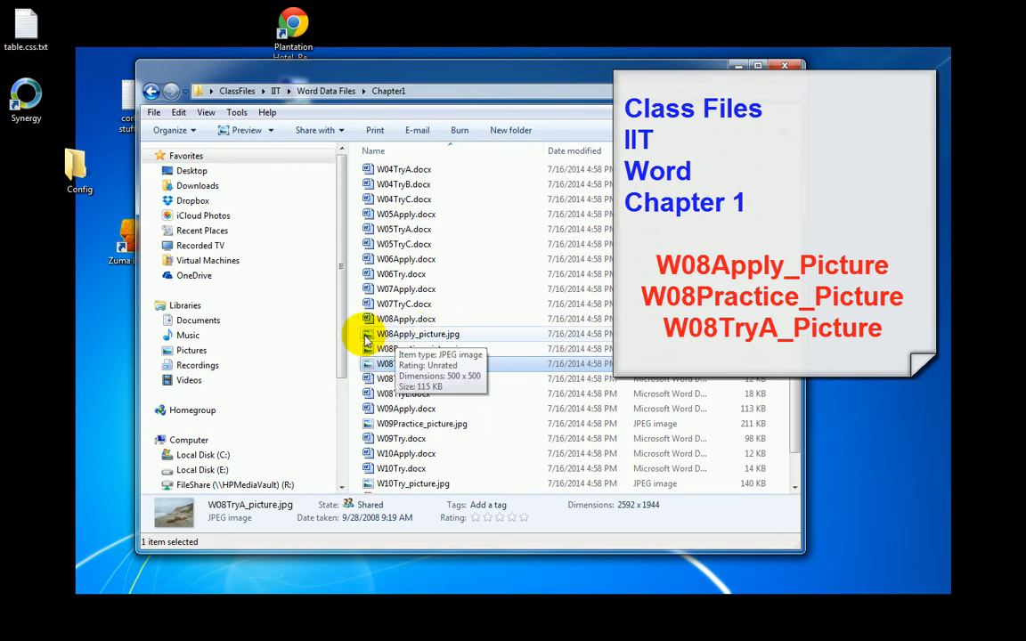
# Step: Copy W08Apply_picture.jpg, W08Practice_picture.jpg and W08TryA_picture.jpg one by one into the Pictures library
pyautogui.click(406, 335)
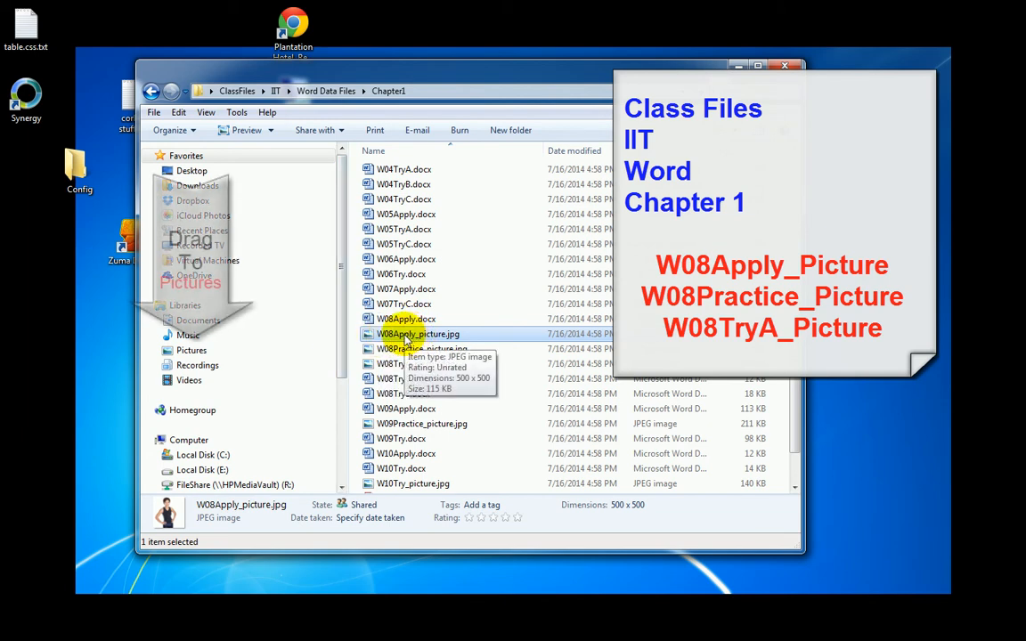
pyautogui.moveTo(407, 338); pyautogui.dragTo(193, 354)
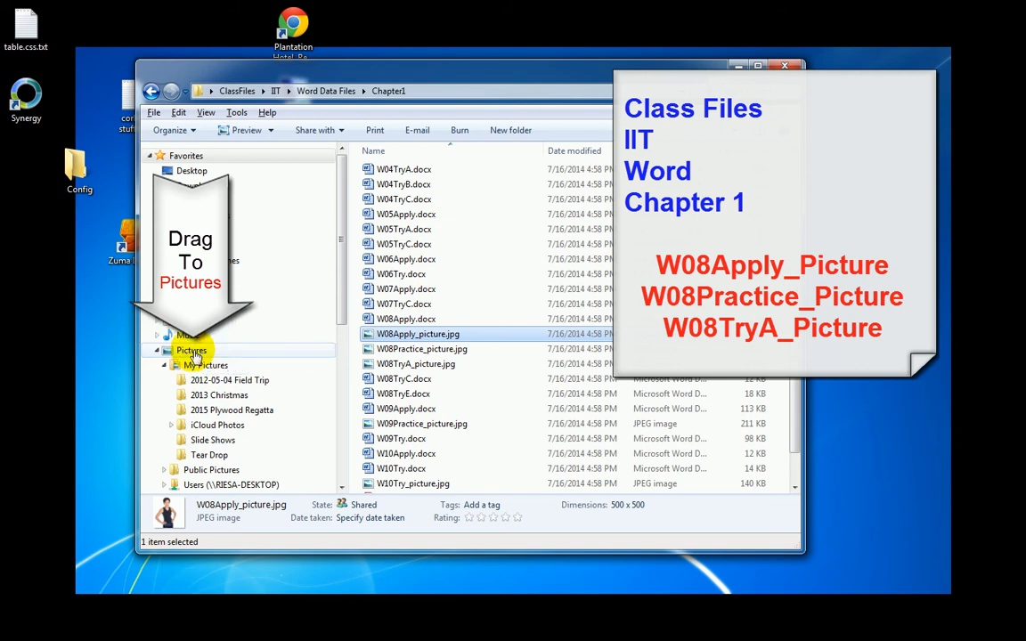
pyautogui.click(405, 351)
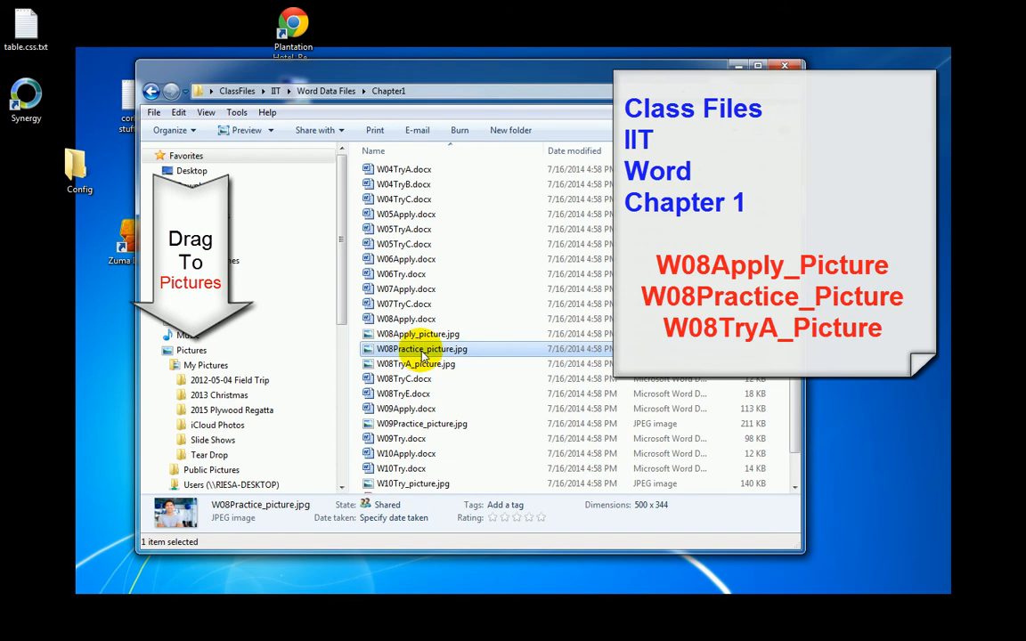
pyautogui.moveTo(422, 351); pyautogui.dragTo(212, 354)
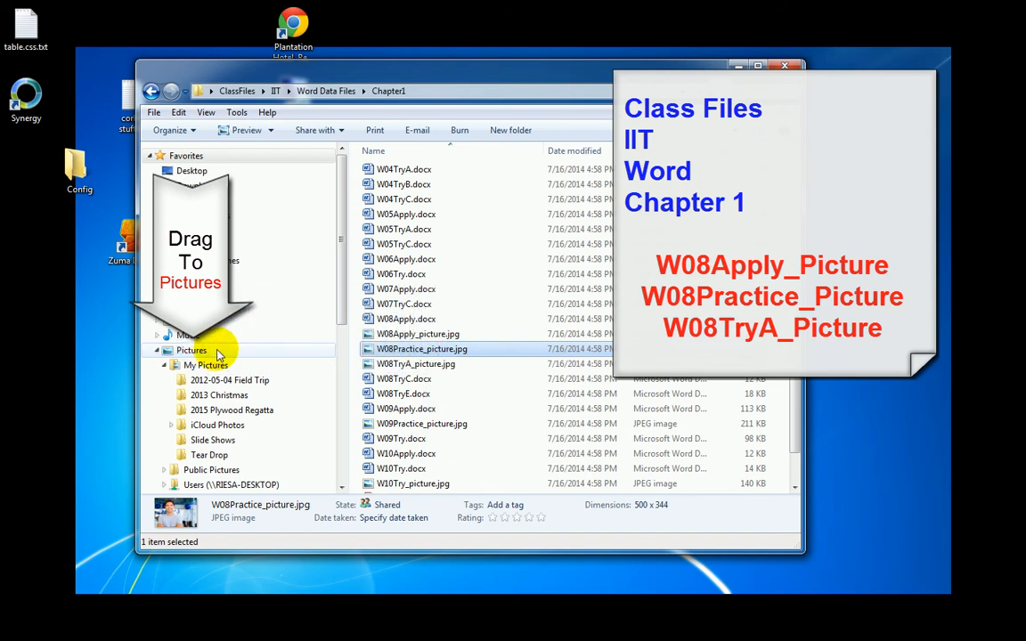
pyautogui.click(402, 367)
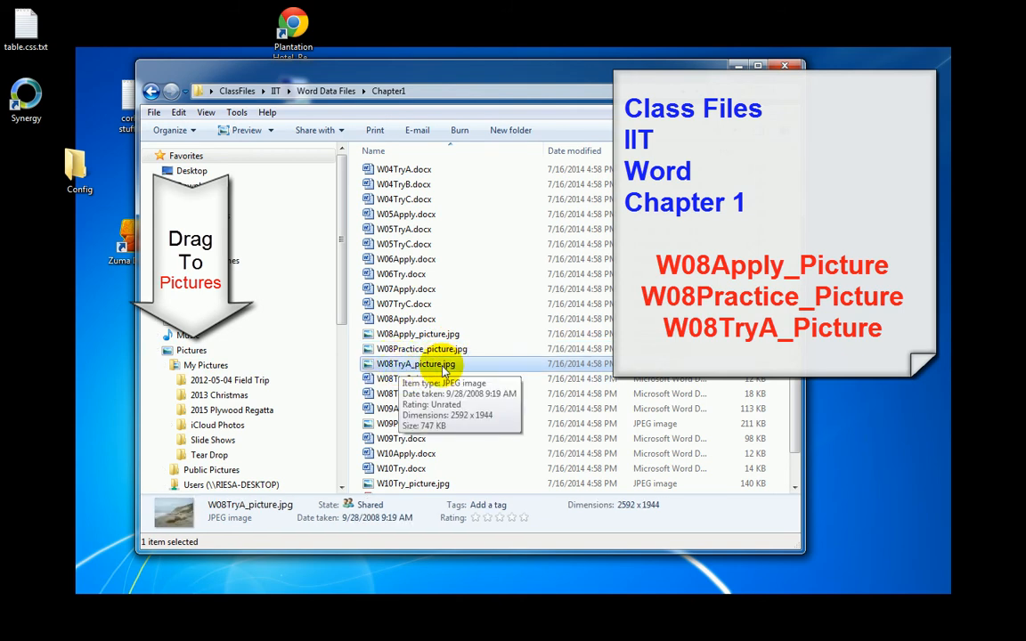
pyautogui.moveTo(424, 368); pyautogui.dragTo(219, 353)
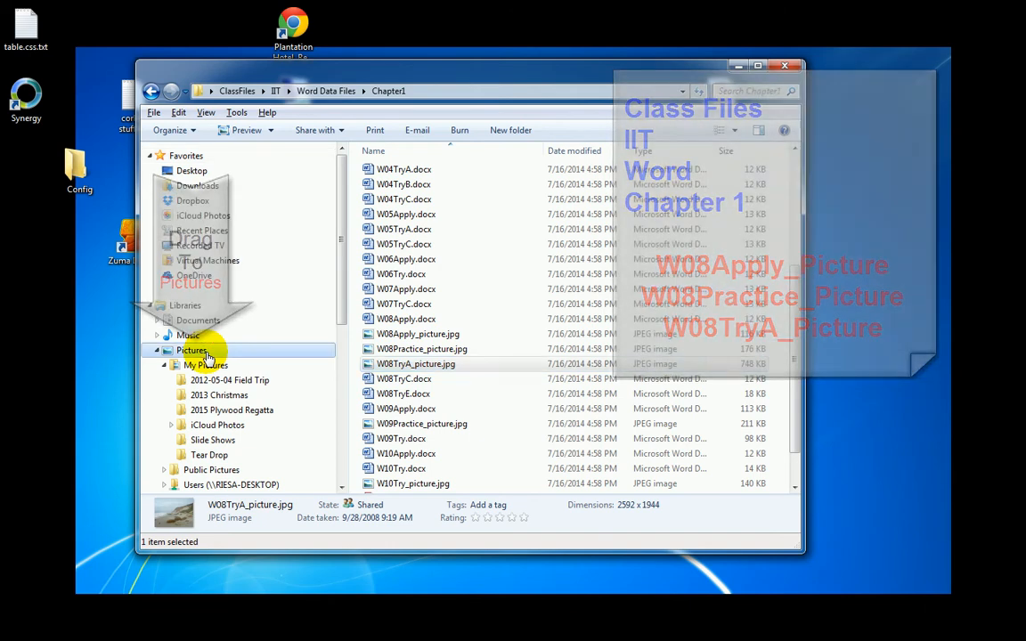
# Step: Check the Pictures library for the three W08 pictures and close the folder window
pyautogui.click(199, 351)
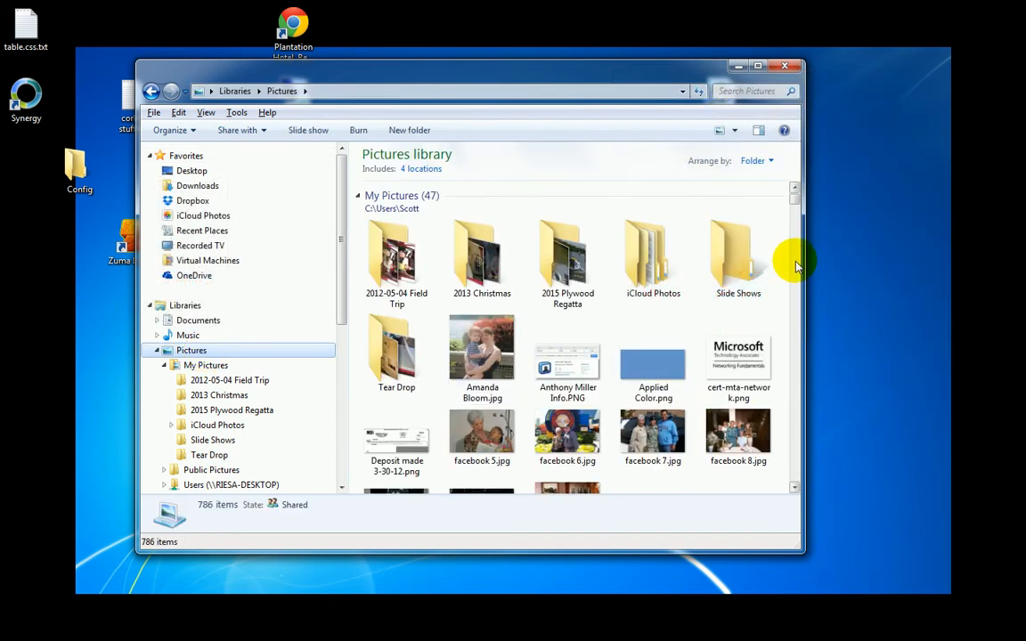
pyautogui.click(794, 487)
pyautogui.scroll(-5, 794, 487)
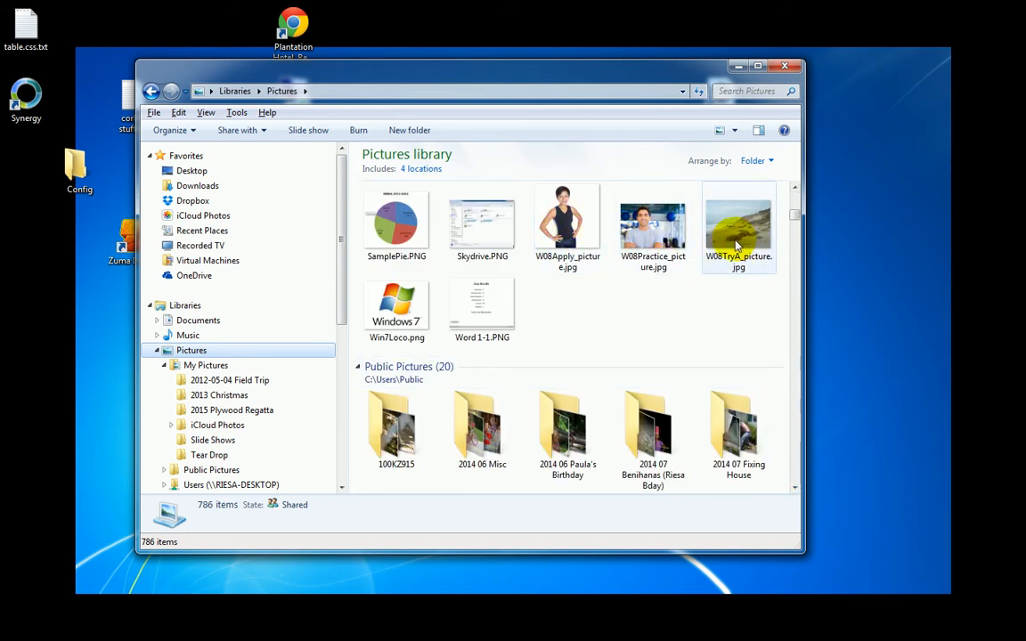
pyautogui.moveTo(737, 247)
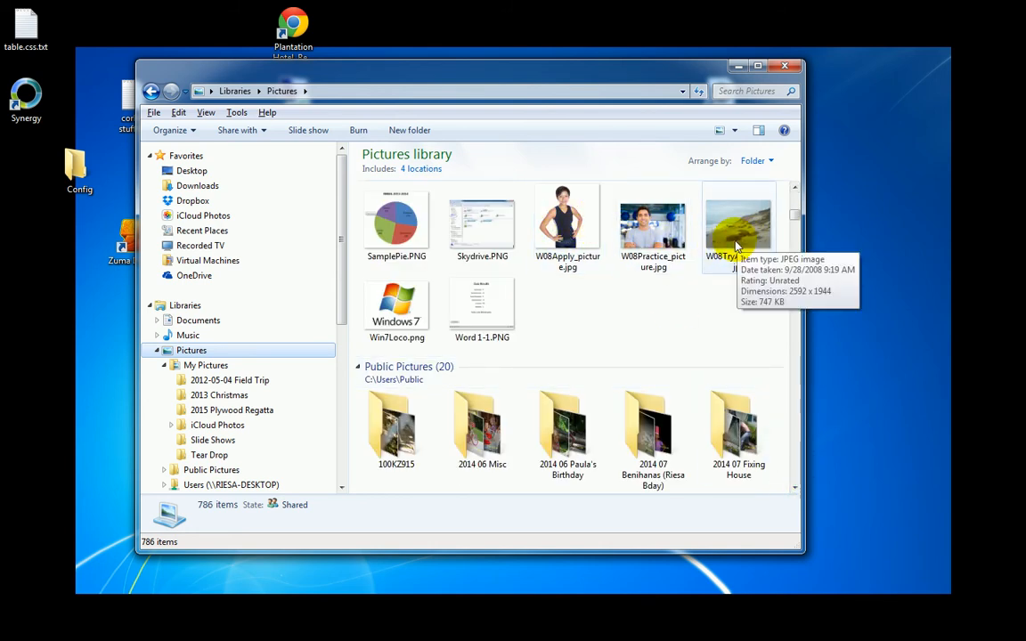
pyautogui.click(786, 70)
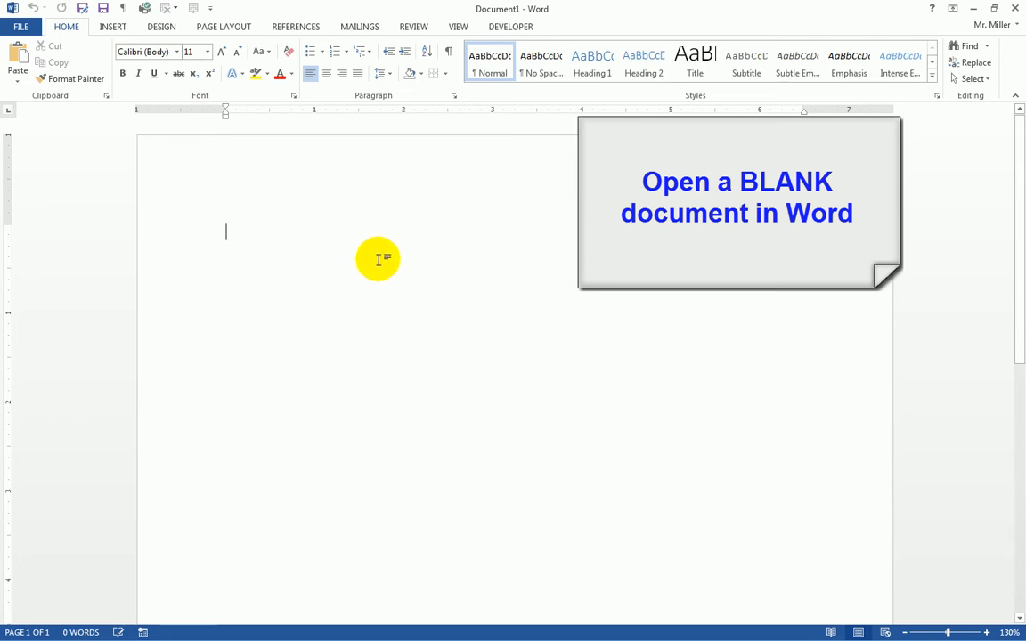
# Step: Insert W08TryA_picture.jpg from the Pictures library into the blank Word document
pyautogui.click(108, 27)
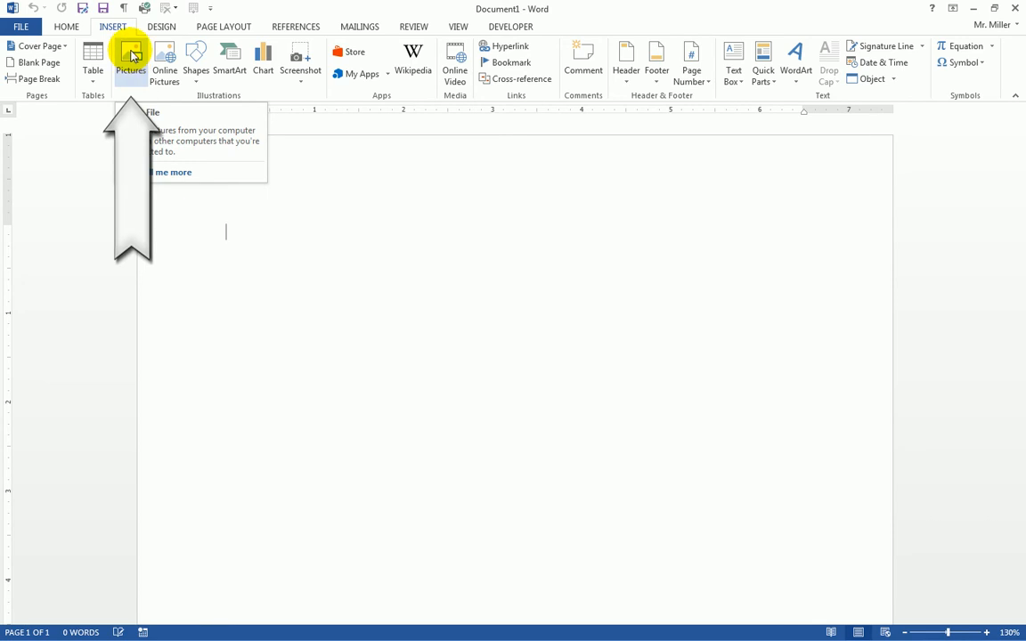
pyautogui.click(131, 56)
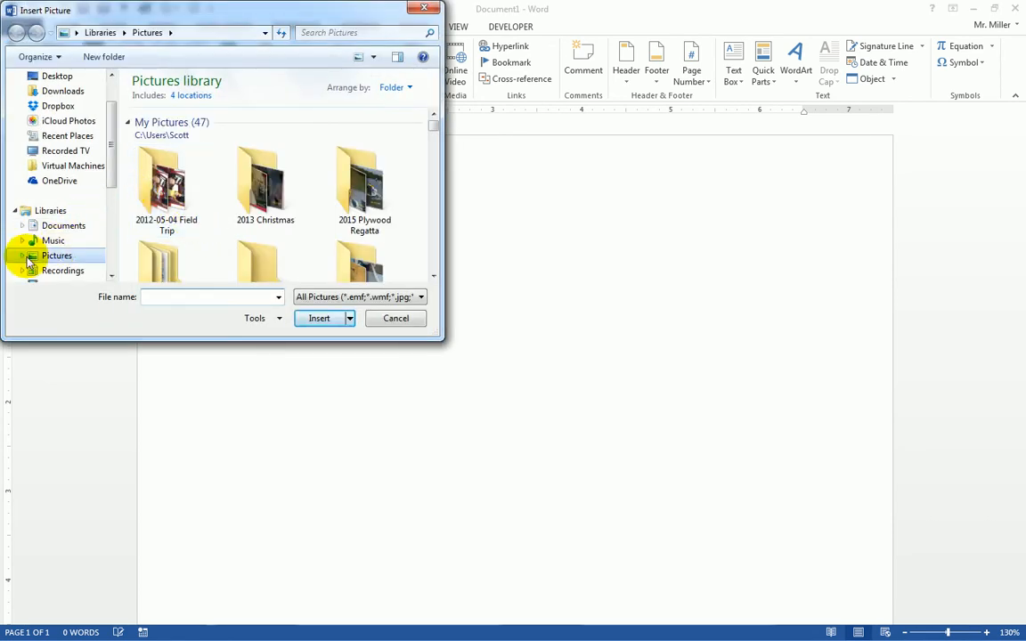
pyautogui.scroll(-10, 436, 232)
pyautogui.scroll(-8, 436, 258)
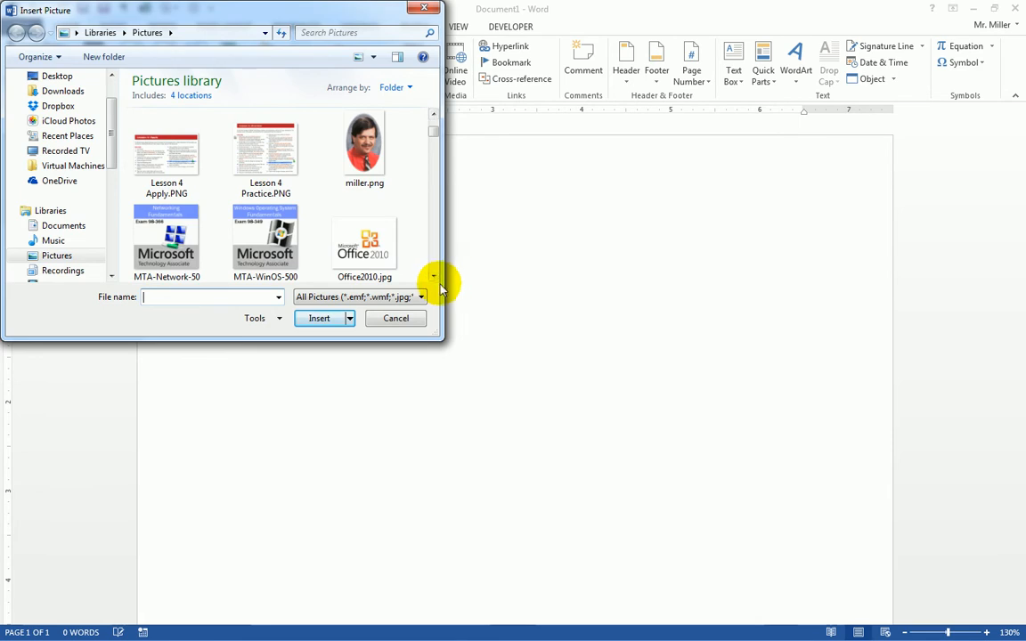
pyautogui.scroll(-10, 437, 276)
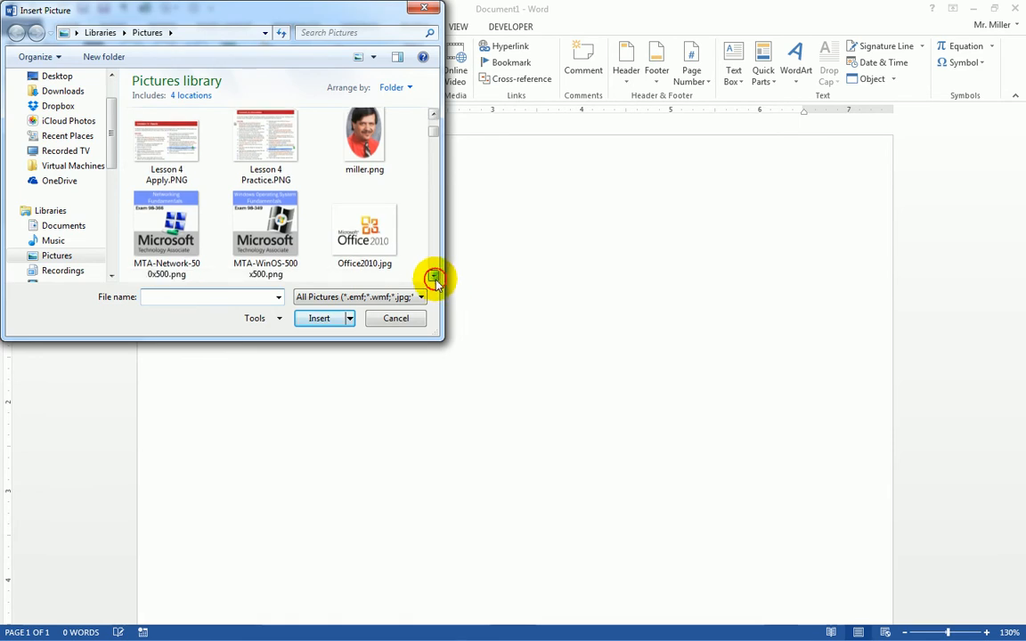
pyautogui.click(434, 114)
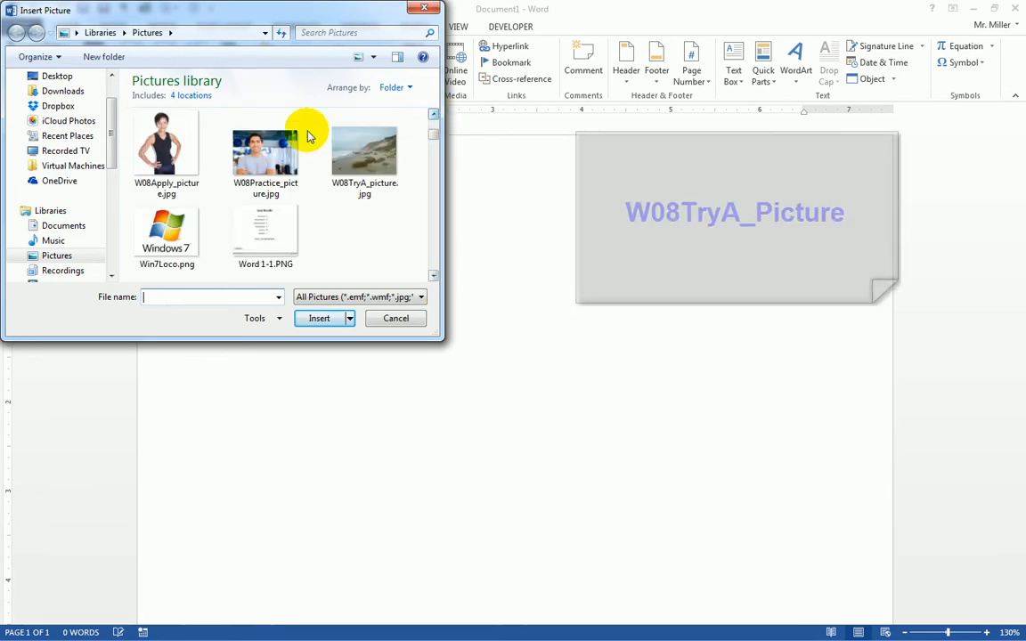
pyautogui.click(372, 166)
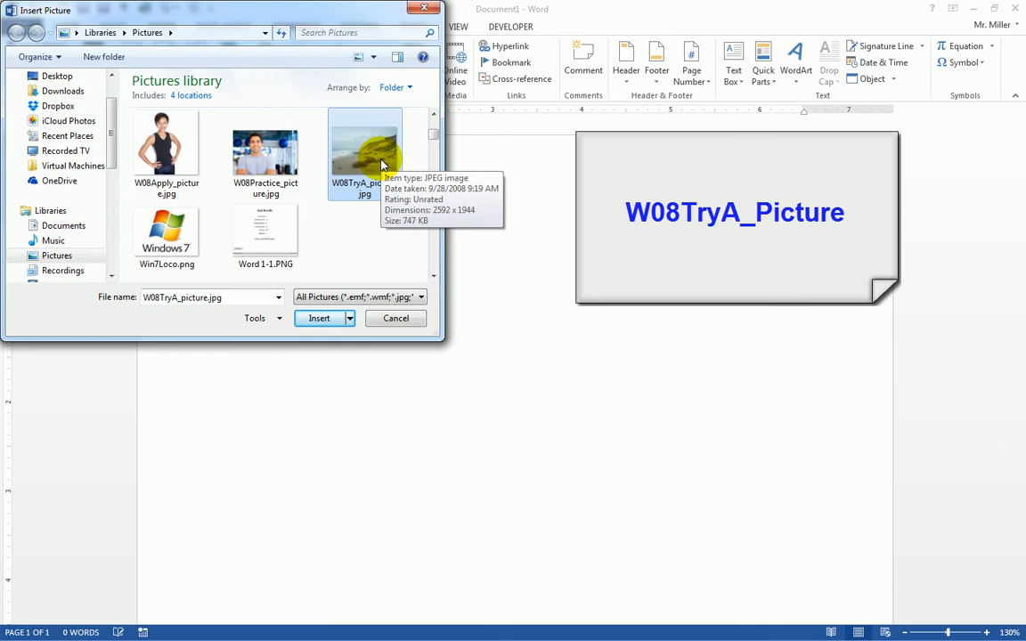
pyautogui.click(319, 318)
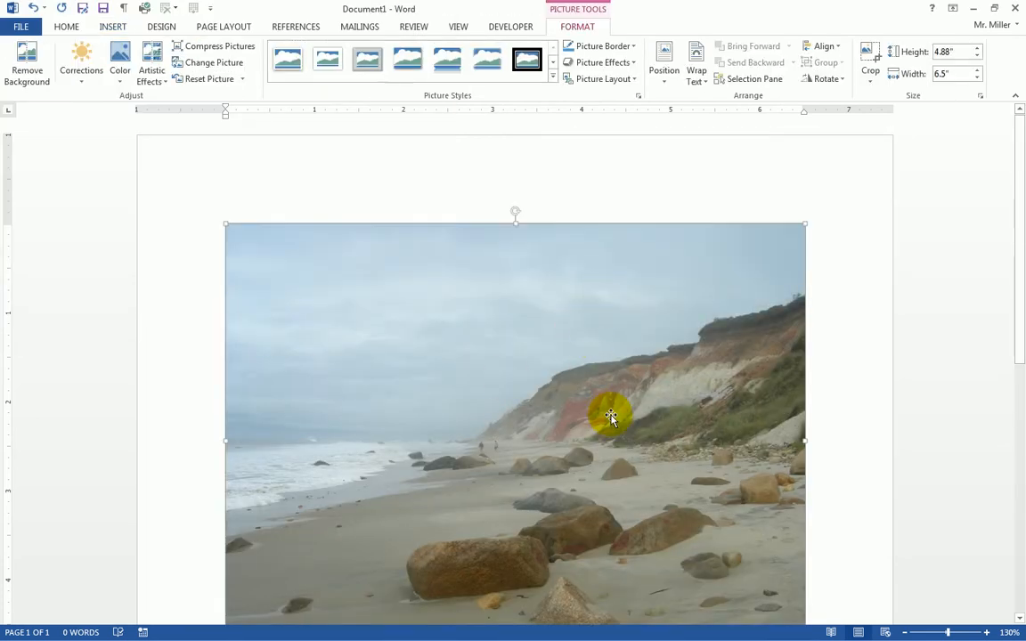
# Step: Deselect the beach picture and start a new line below it
pyautogui.scroll(-3, 614, 416)
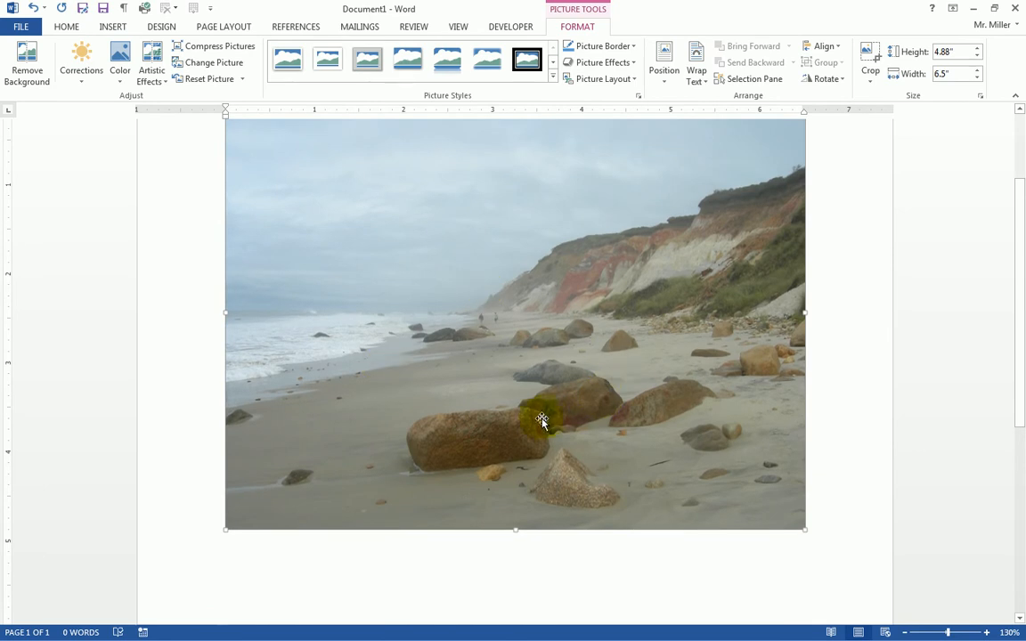
pyautogui.moveTo(546, 418); pyautogui.dragTo(822, 411)
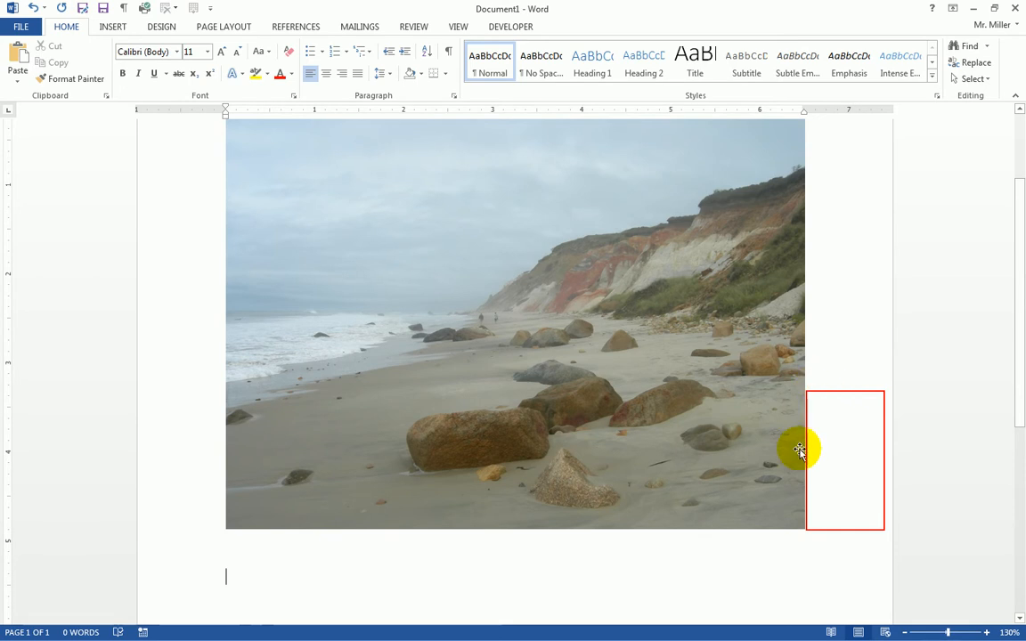
pyautogui.scroll(-2, 655, 512)
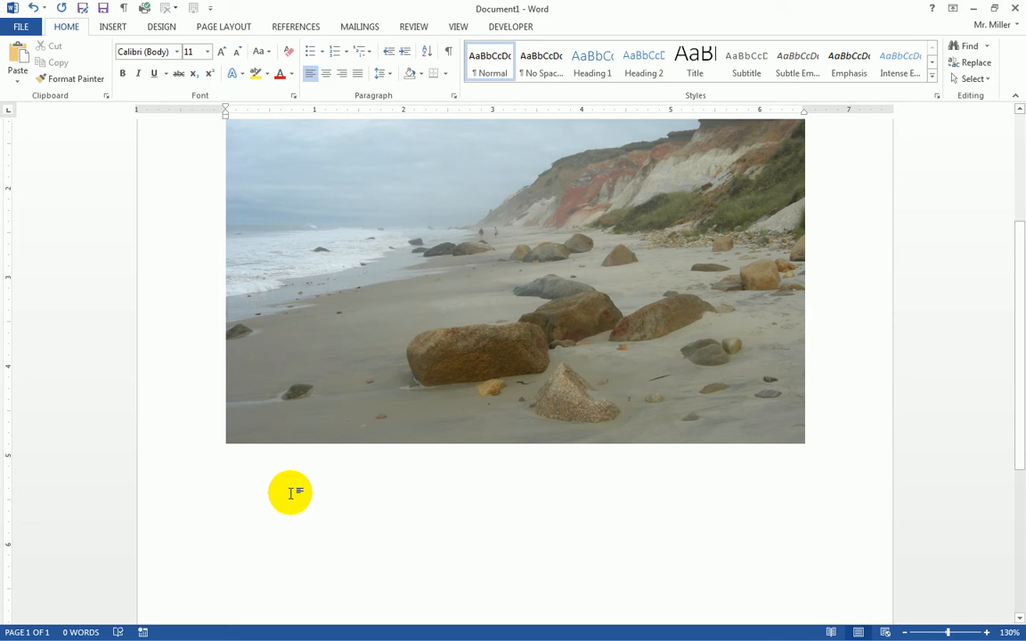
# Step: Search Bing Image Search for "Computer" to insert an online picture, and dismiss the licensing notice
pyautogui.click(114, 27)
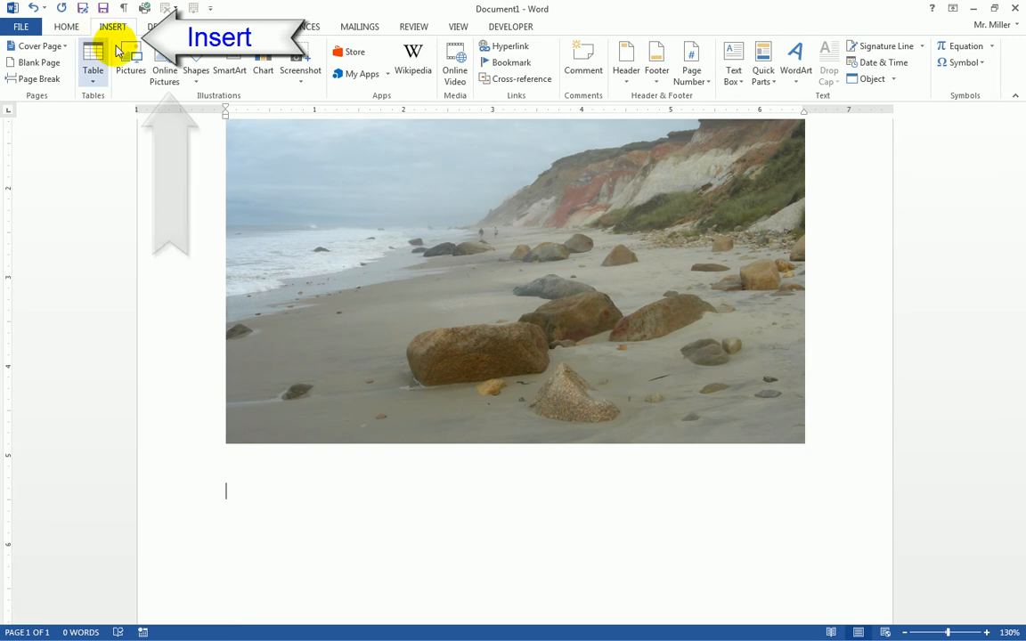
pyautogui.click(166, 71)
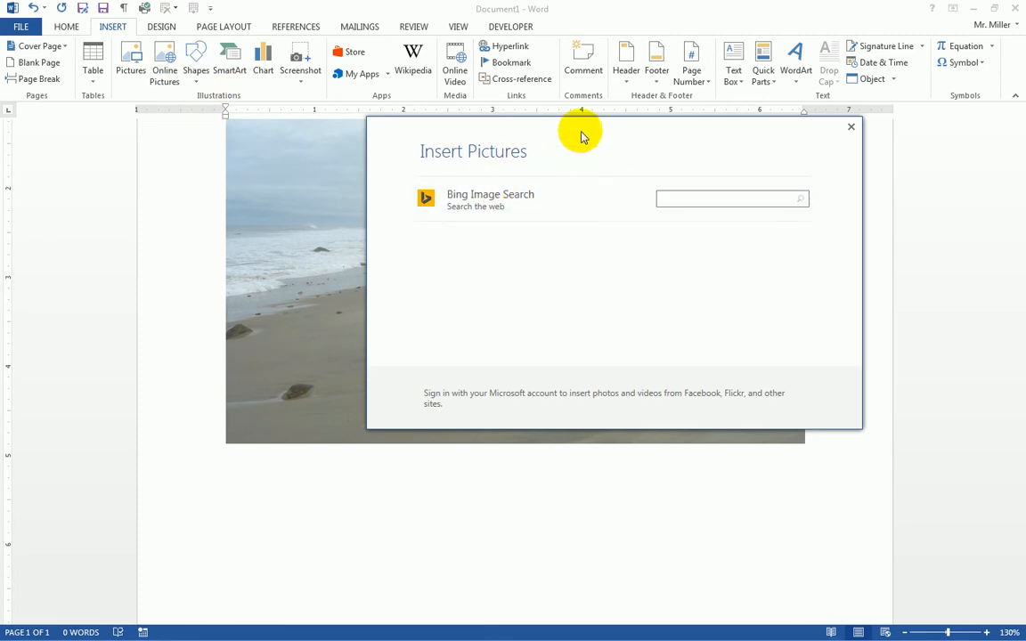
pyautogui.moveTo(580, 135); pyautogui.dragTo(539, 142)
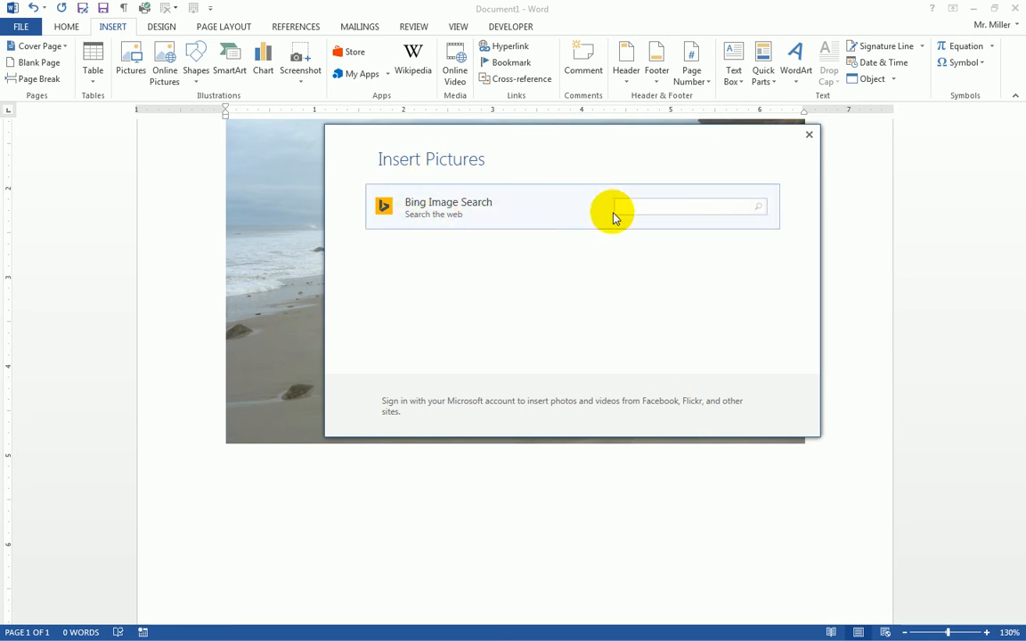
pyautogui.write('Computer')
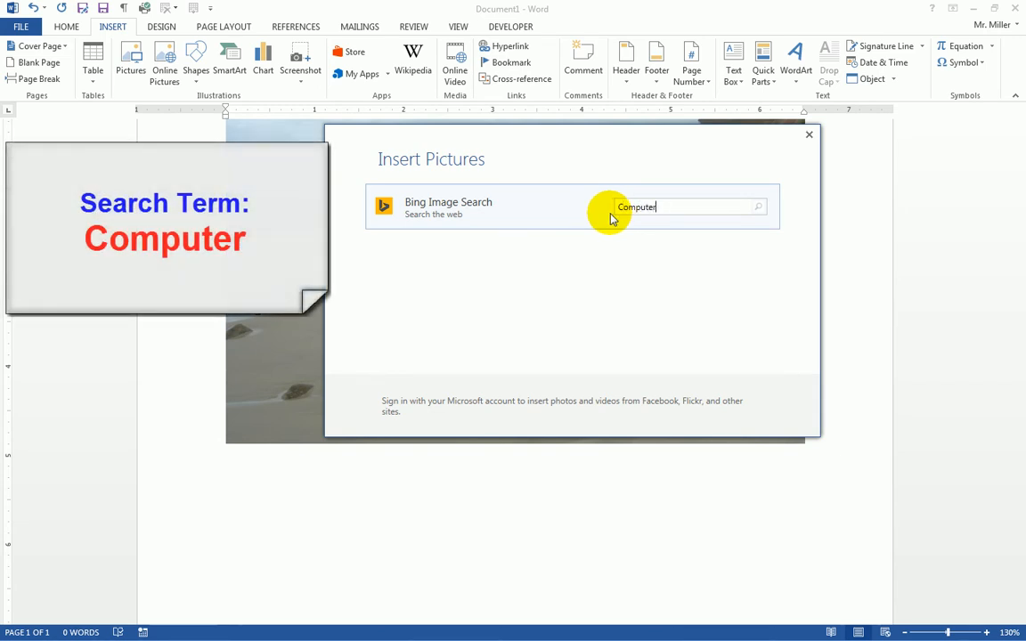
pyautogui.press('Return')
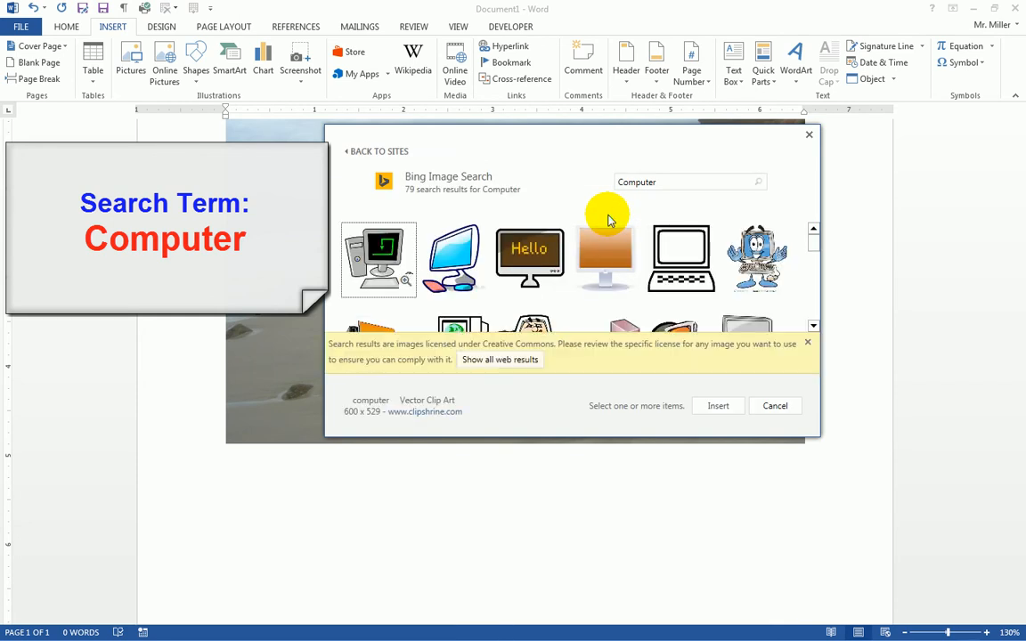
pyautogui.click(806, 343)
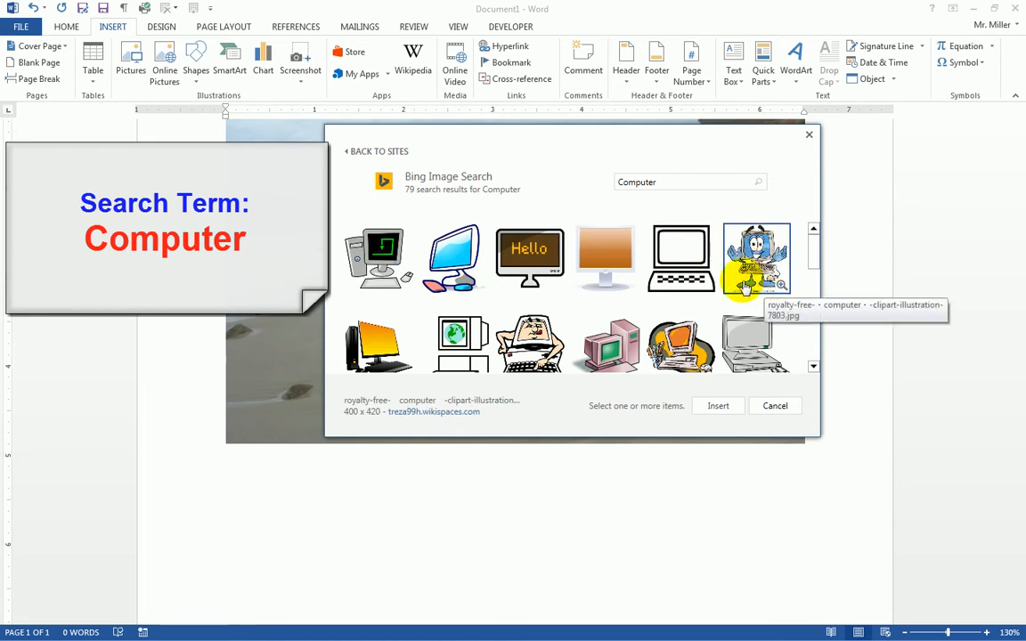
# Step: Examine the Computer image results for a suitable online picture
pyautogui.click(813, 366)
pyautogui.click(813, 368)
pyautogui.click(813, 367)
pyautogui.click(813, 367)
pyautogui.click(813, 368)
pyautogui.click(813, 368)
pyautogui.click(812, 368)
pyautogui.click(813, 368)
pyautogui.click(813, 367)
pyautogui.click(813, 367)
pyautogui.click(813, 367)
pyautogui.click(813, 367)
pyautogui.click(813, 368)
pyautogui.click(813, 367)
pyautogui.click(813, 368)
pyautogui.click(813, 368)
pyautogui.click(813, 368)
pyautogui.click(813, 368)
pyautogui.click(813, 367)
pyautogui.click(813, 367)
pyautogui.click(813, 368)
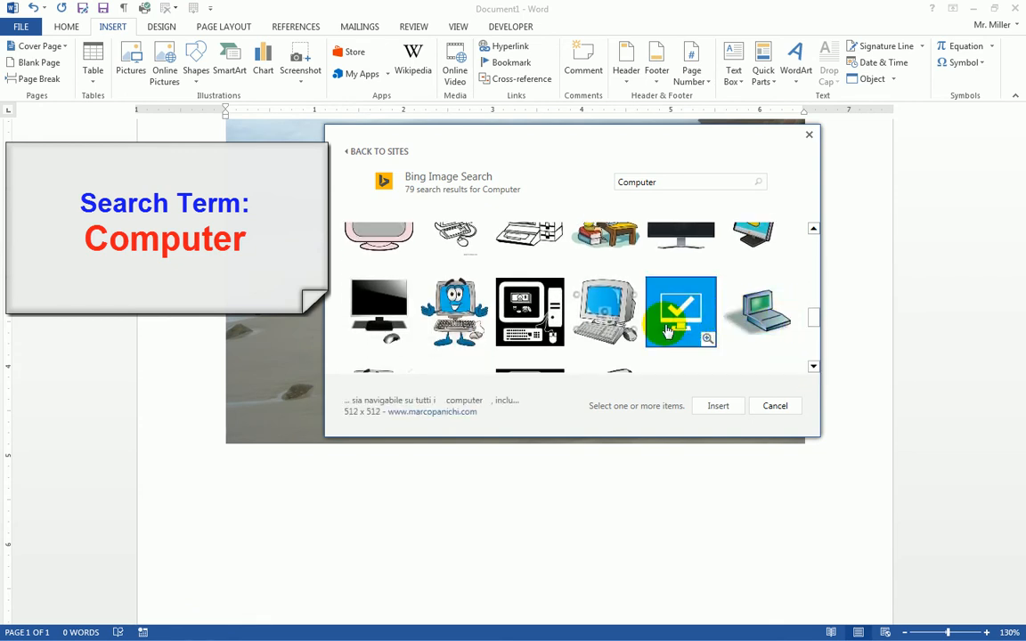
# Step: Insert the clip art of a grey desktop computer with a blue screen from the Bing results below the beach picture
pyautogui.click(605, 322)
pyautogui.click(721, 406)
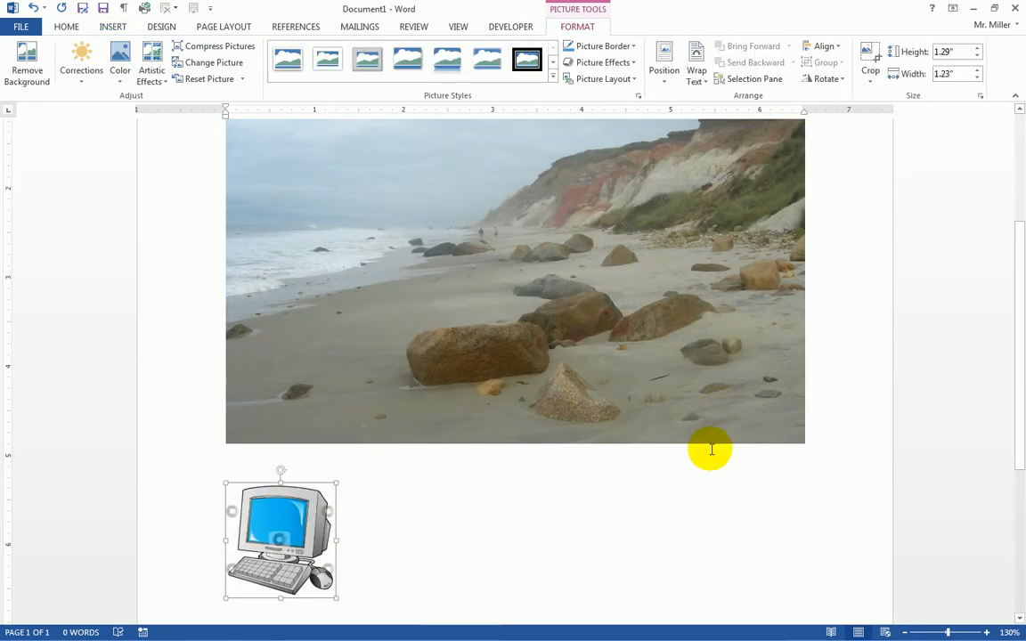
pyautogui.scroll(-2, 709, 448)
pyautogui.scroll(-1, 709, 448)
pyautogui.scroll(-1, 709, 450)
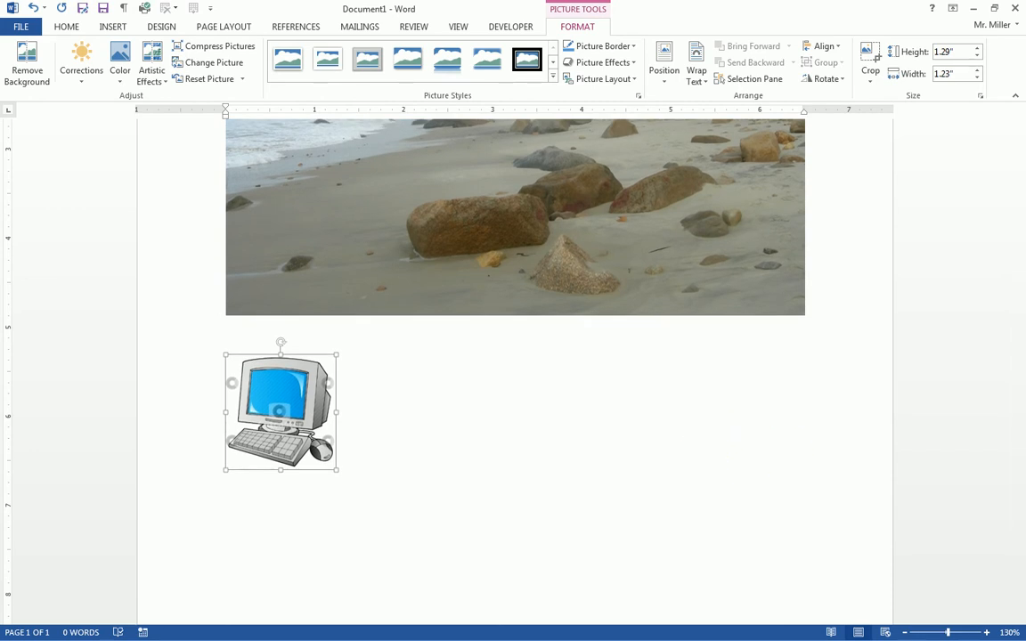
pyautogui.scroll(-4, 279, 277)
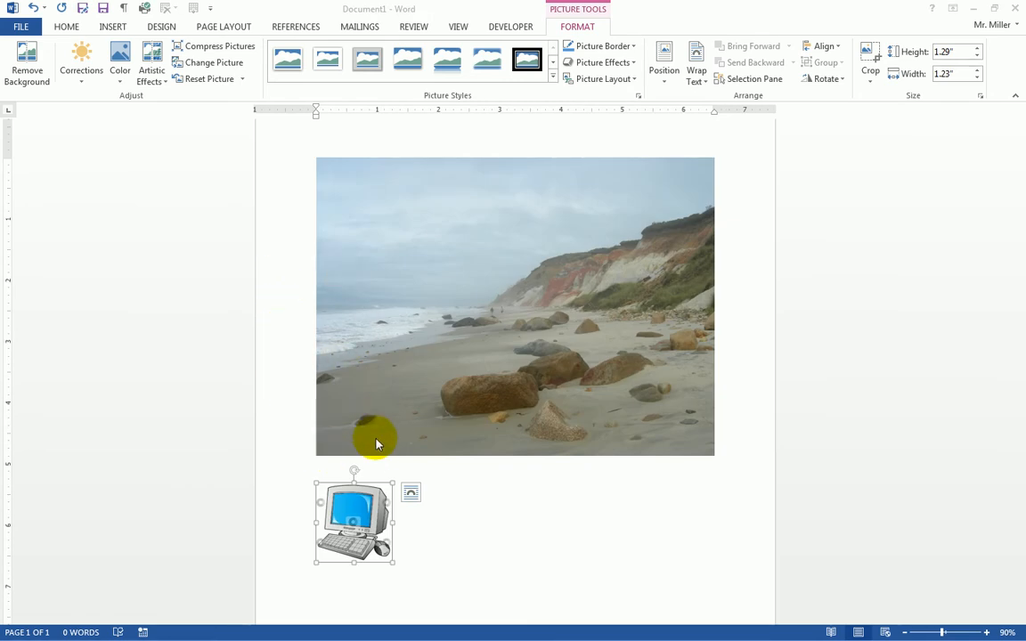
# Step: Start saving the document to My Documents on the computer and create a new folder there named September 22
pyautogui.click(68, 27)
pyautogui.click(69, 27)
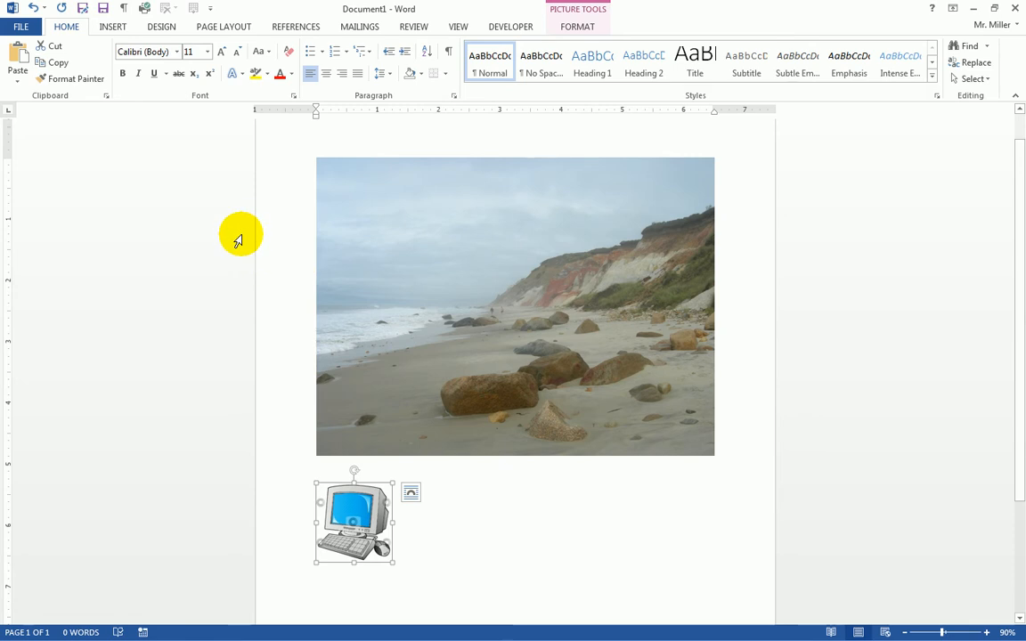
pyautogui.click(19, 26)
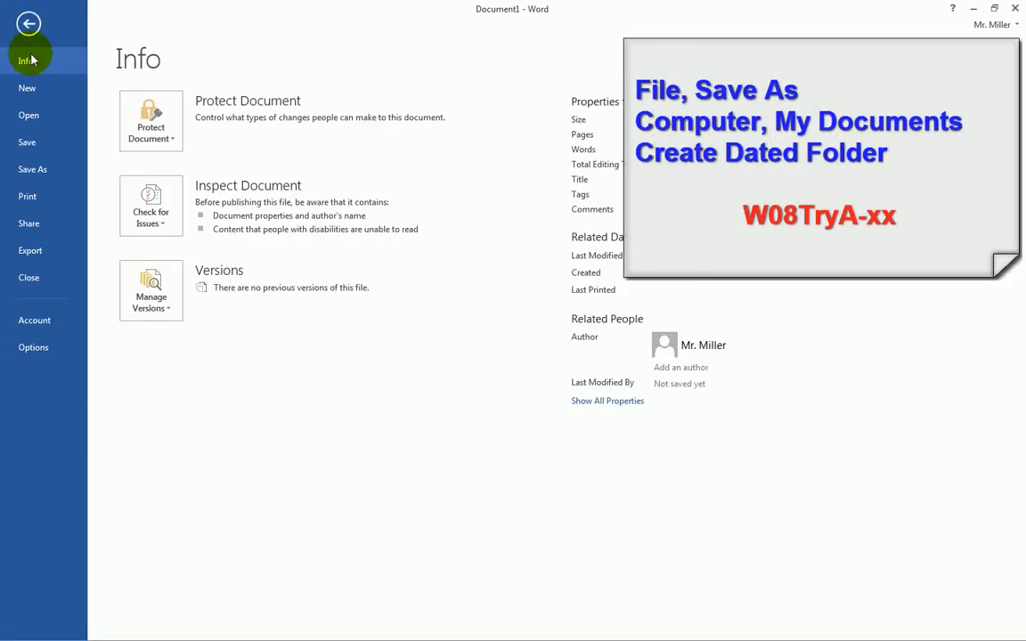
pyautogui.click(34, 174)
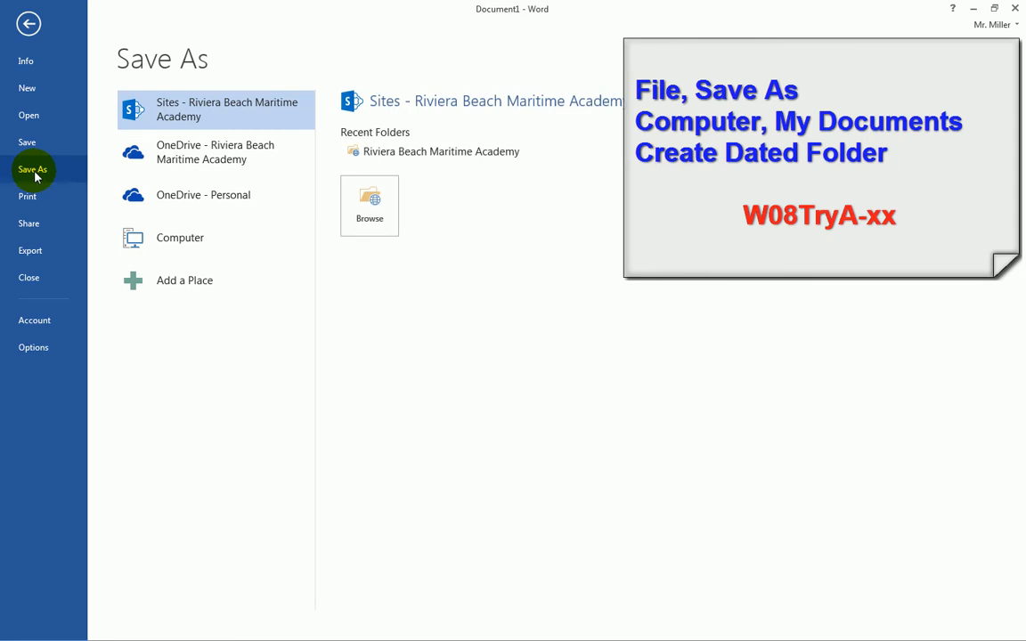
pyautogui.click(180, 250)
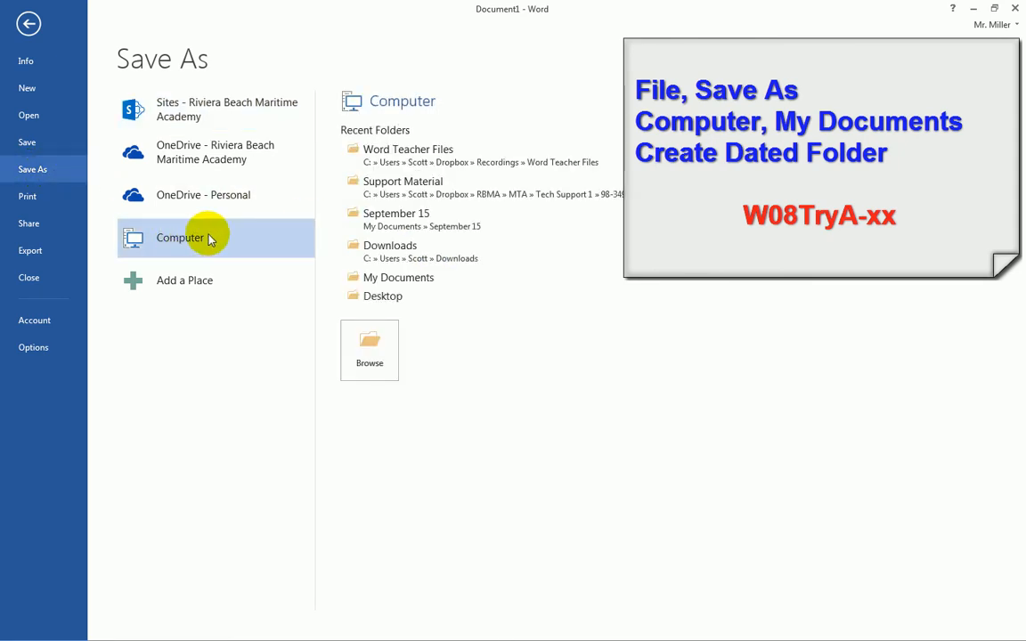
pyautogui.click(409, 283)
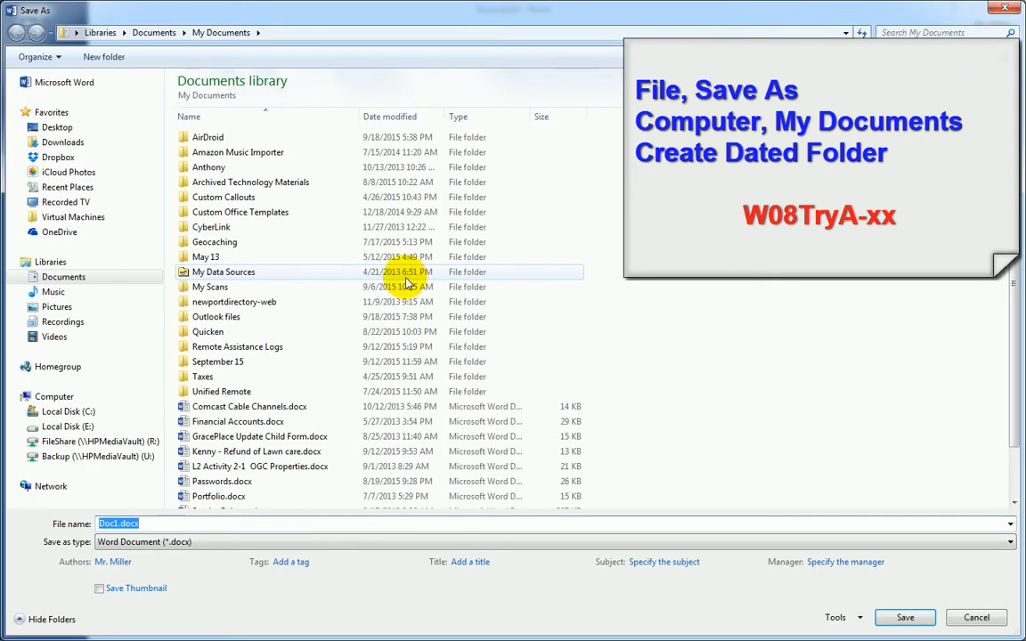
pyautogui.click(105, 58)
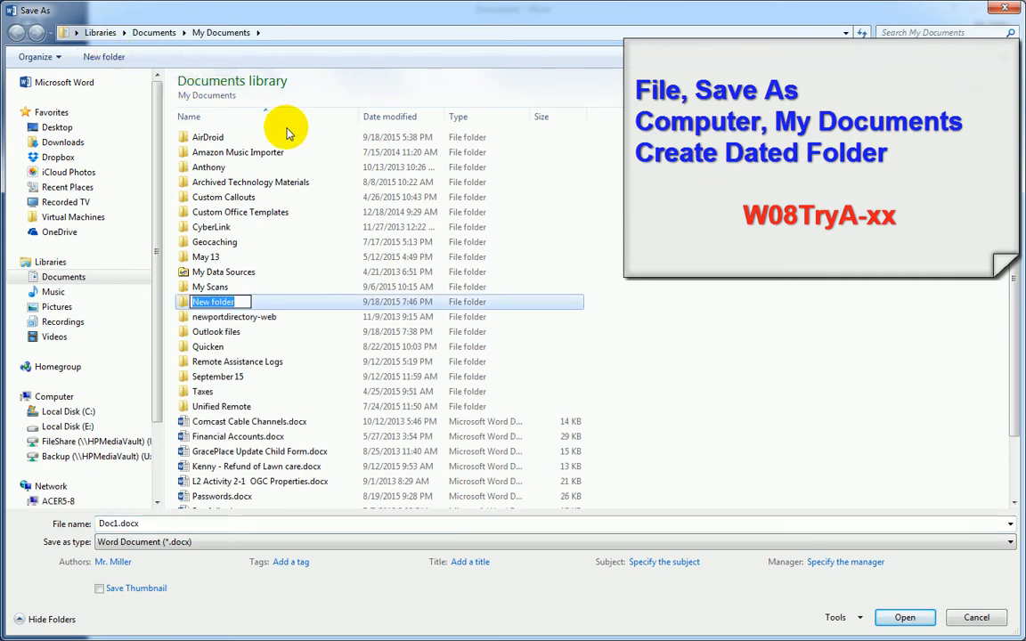
pyautogui.write('September 22')
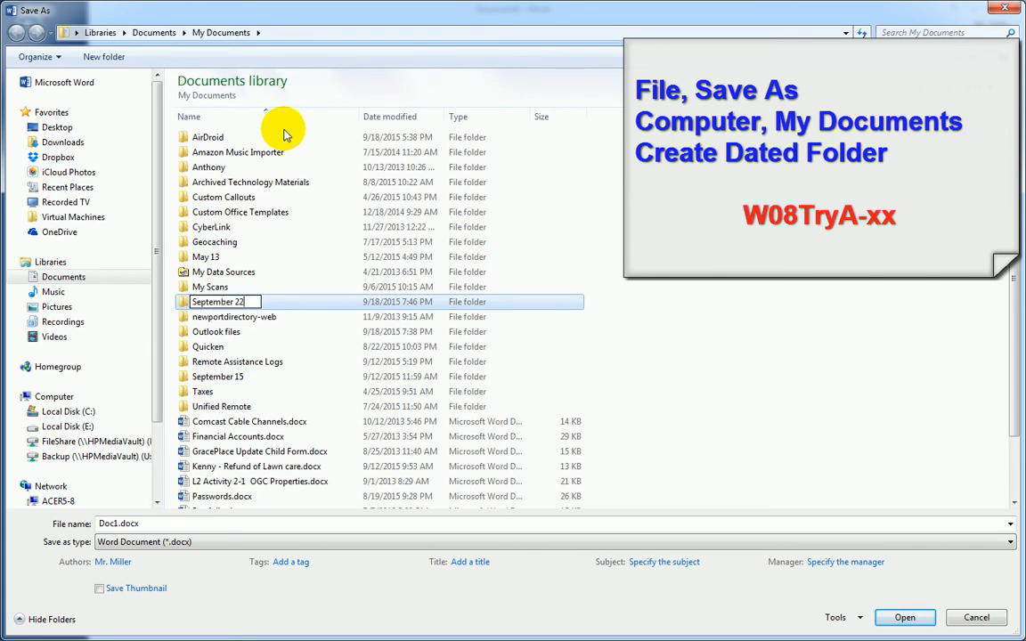
pyautogui.press('Return')
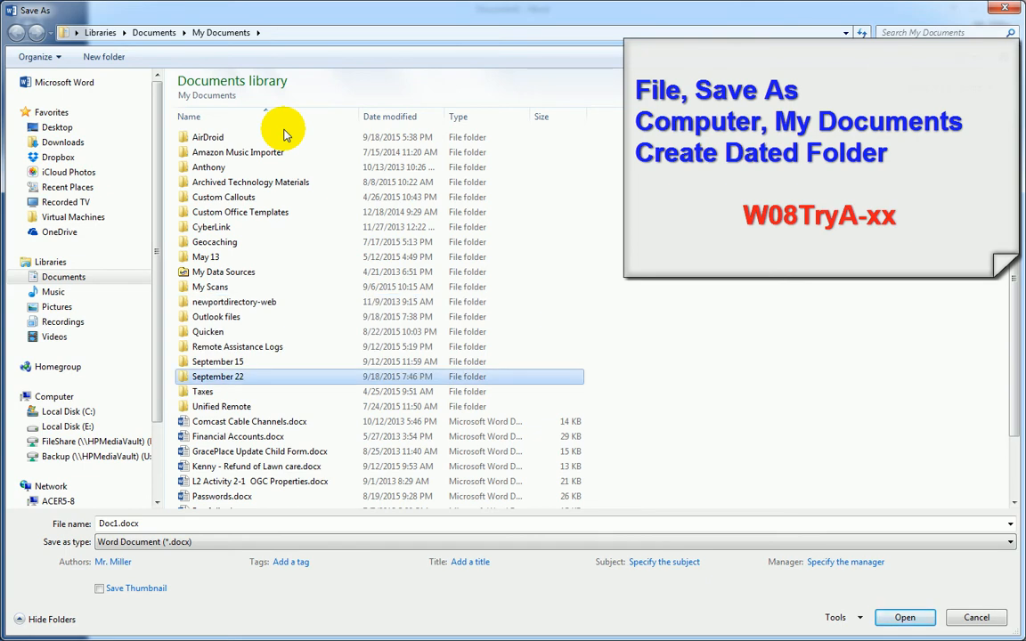
# Step: Save the document in the September 22 folder as W08TryA-sm
pyautogui.doubleClick(221, 379)
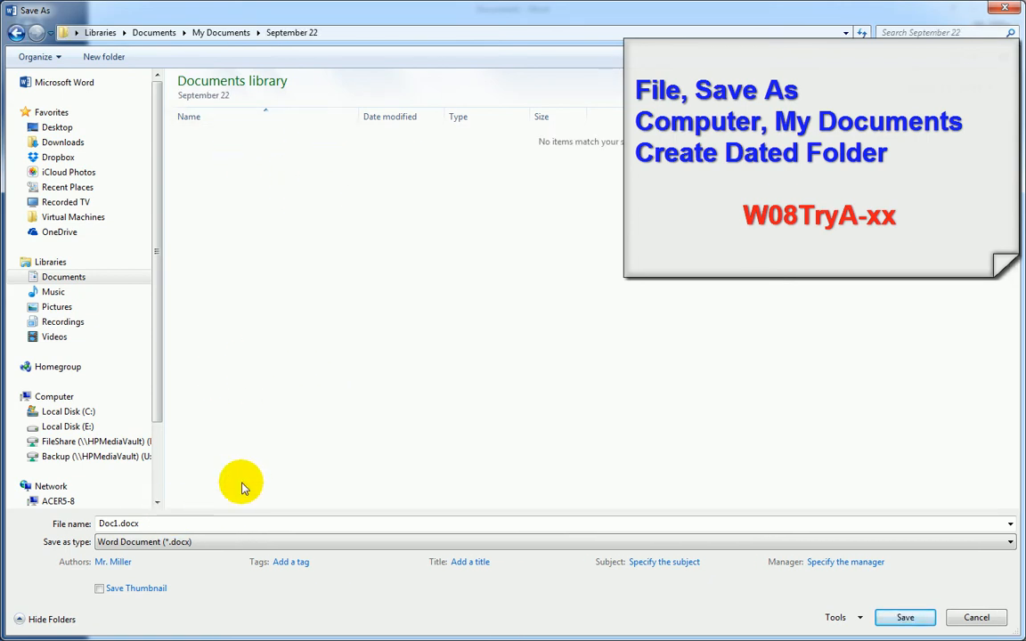
pyautogui.doubleClick(142, 524)
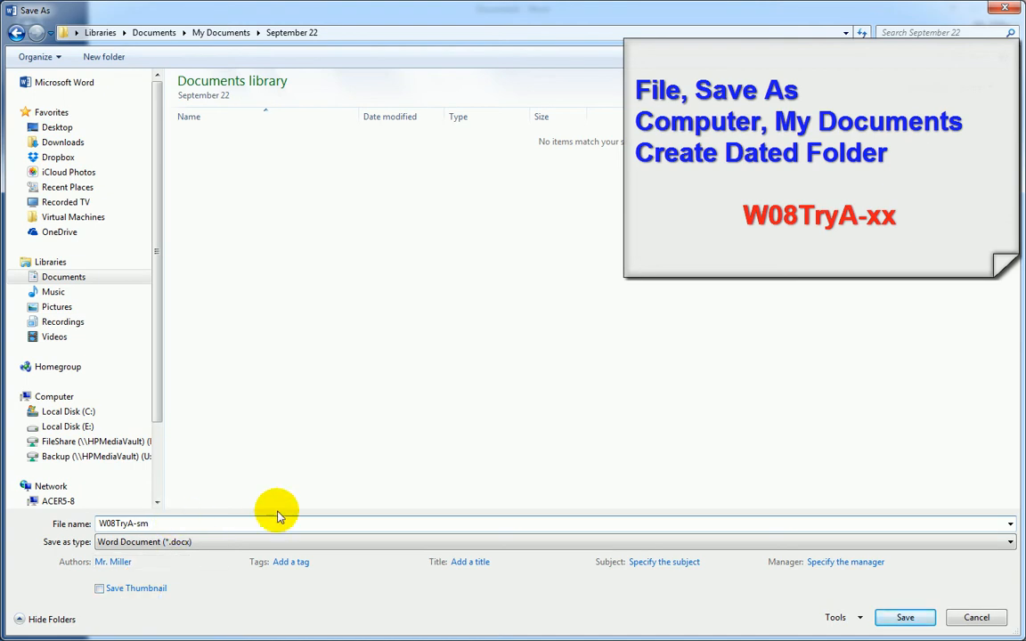
pyautogui.click(906, 617)
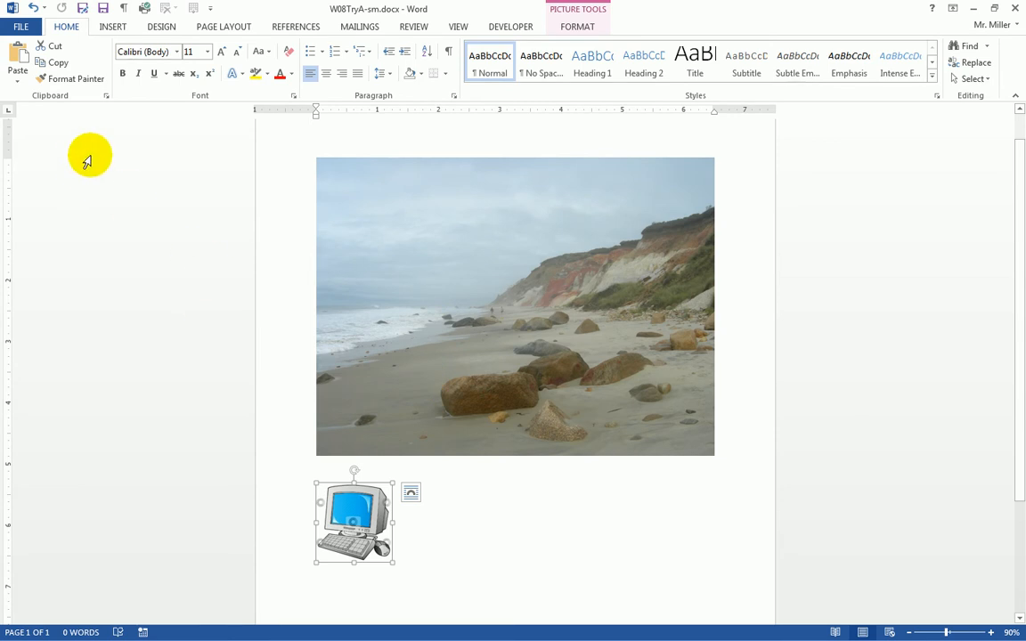
# Step: Create a new blank document and view it at 100% zoom
pyautogui.click(22, 29)
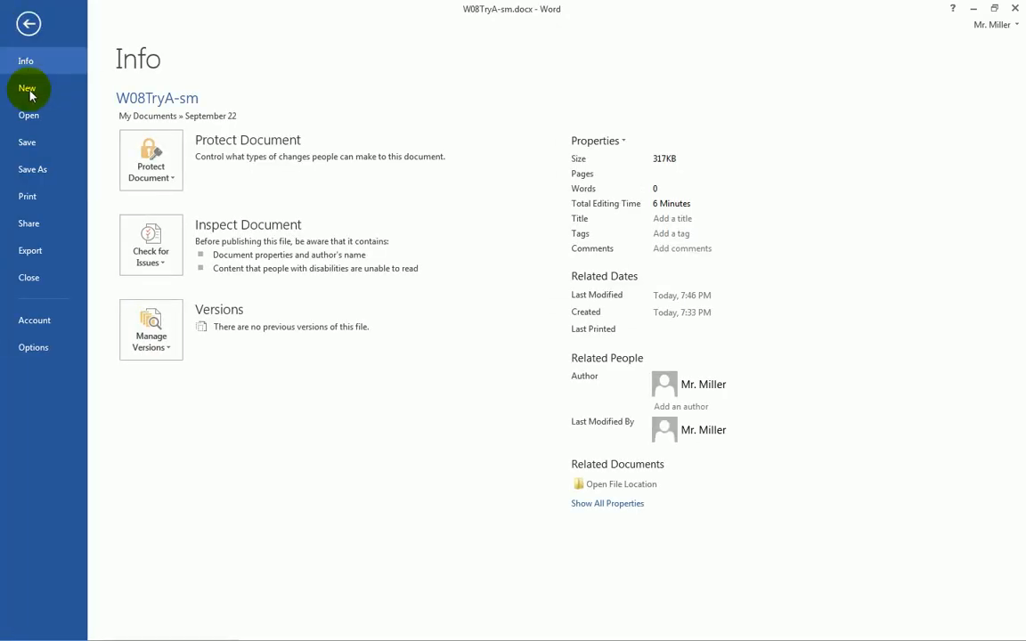
pyautogui.click(28, 90)
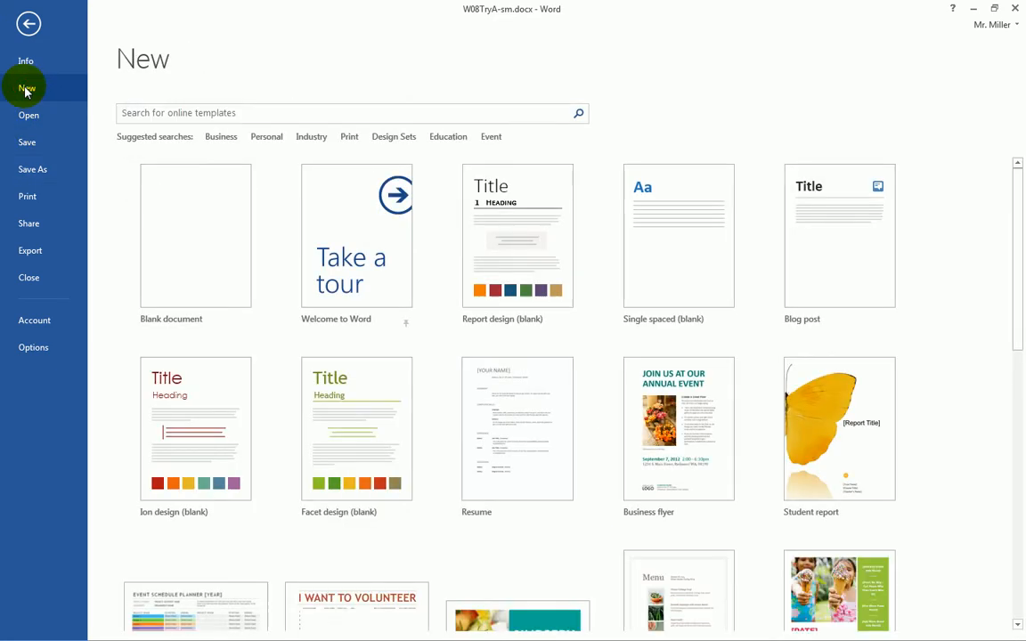
pyautogui.click(194, 258)
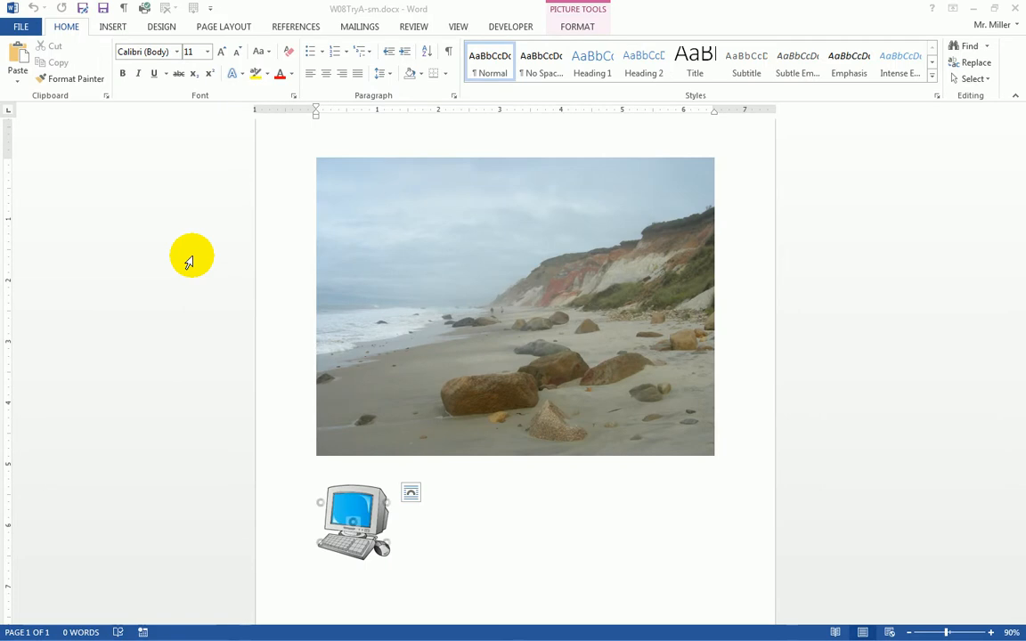
pyautogui.click(985, 632)
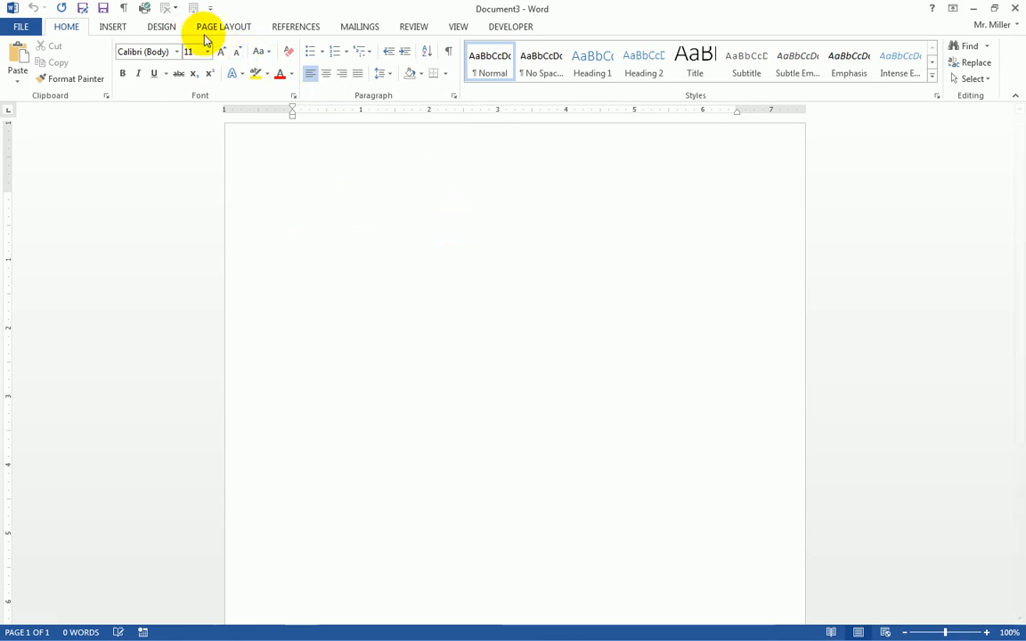
# Step: Insert a screenshot of the open W08TryA-sm document window into the blank document
pyautogui.click(113, 28)
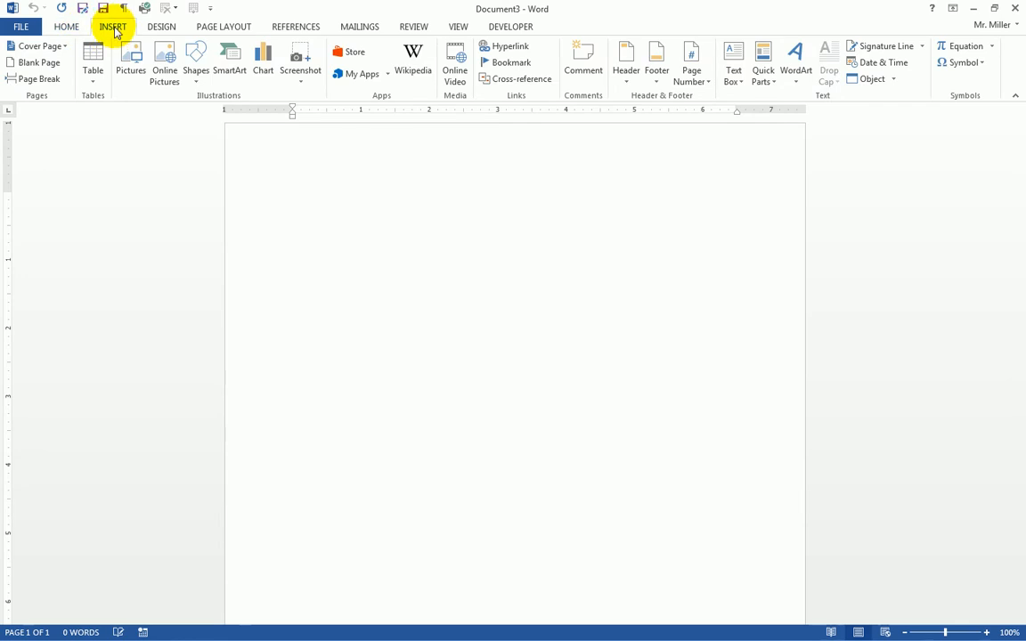
pyautogui.click(301, 71)
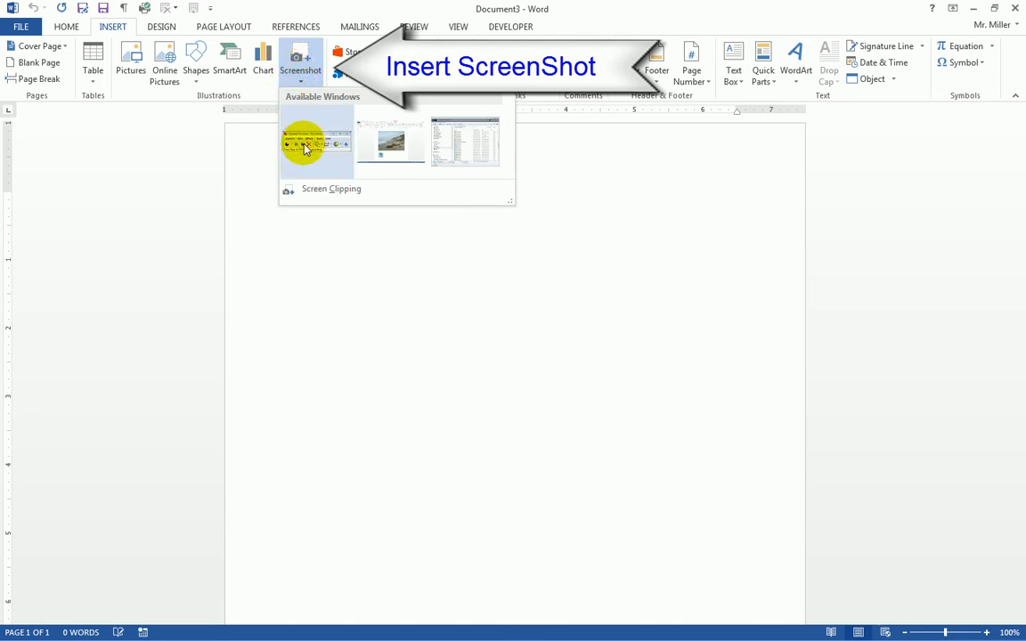
pyautogui.click(396, 154)
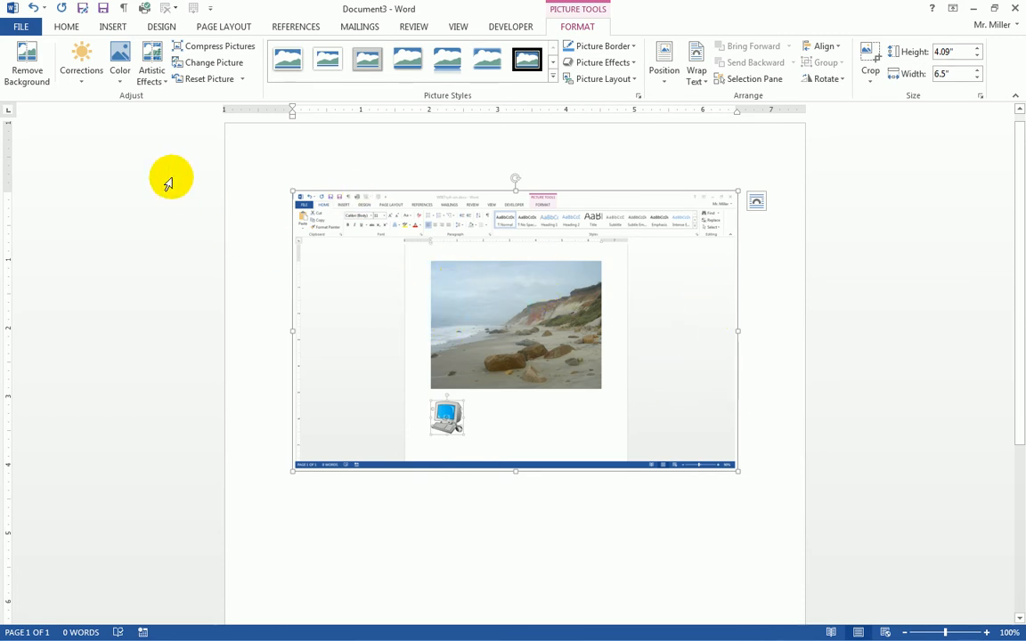
# Step: Save the new document on the computer in the September 22 folder as W08TryB-sm.docx
pyautogui.click(23, 32)
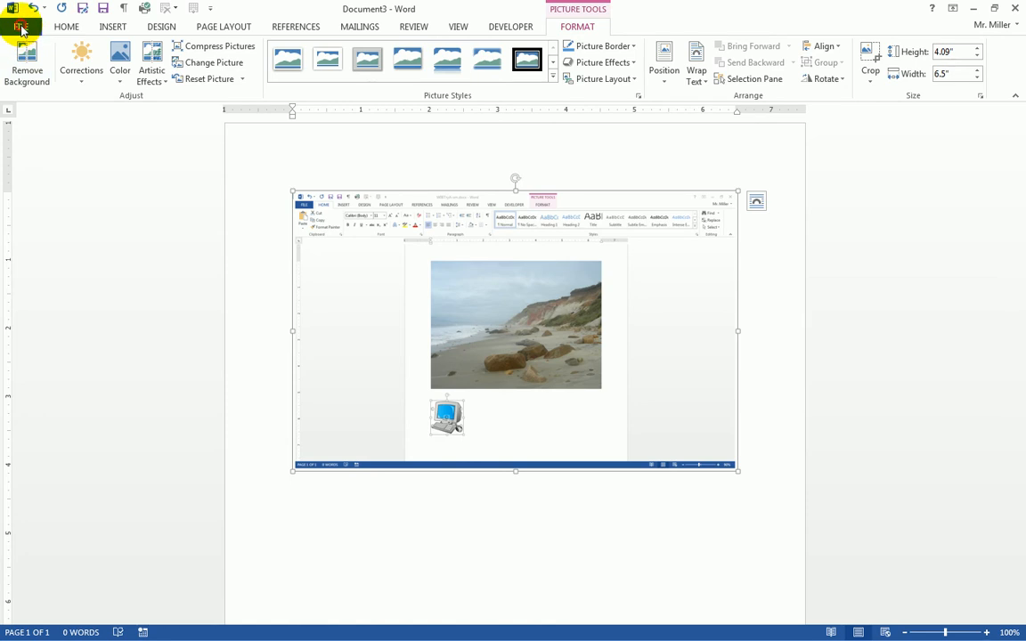
pyautogui.click(34, 171)
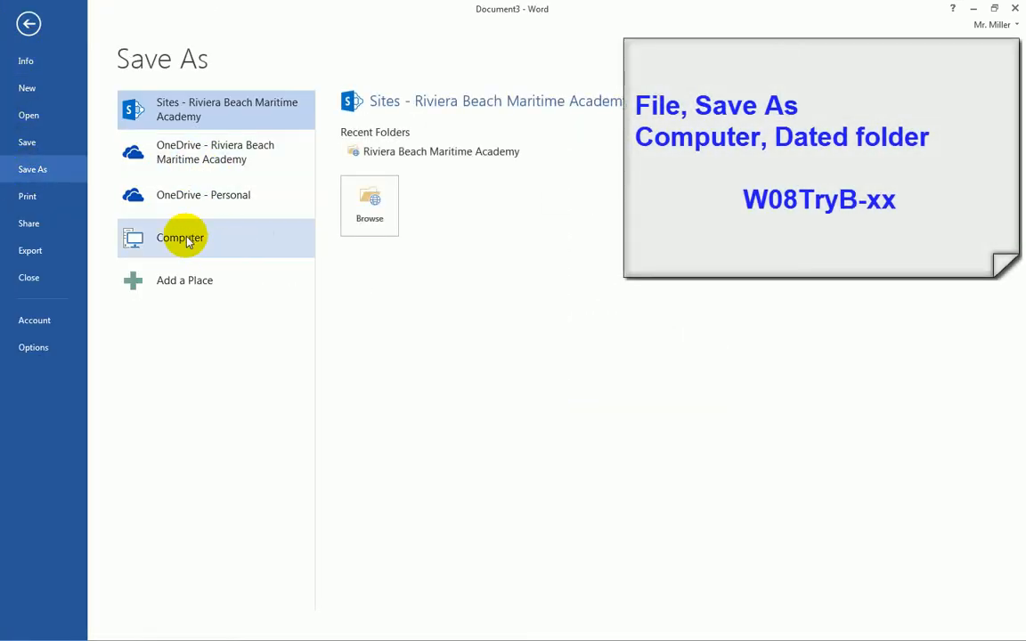
pyautogui.click(169, 245)
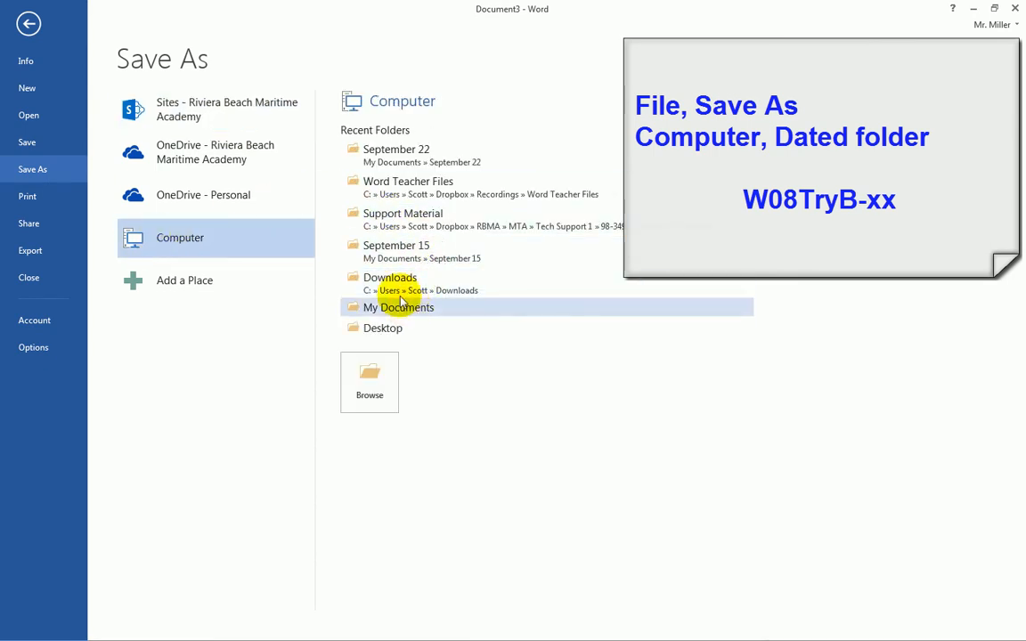
pyautogui.click(397, 153)
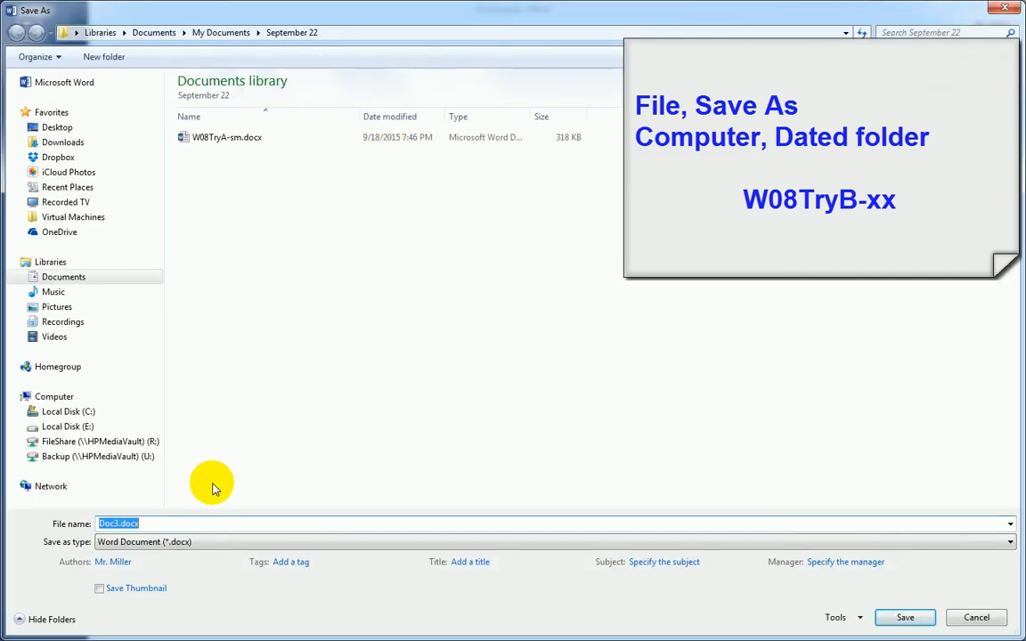
pyautogui.write('W0')
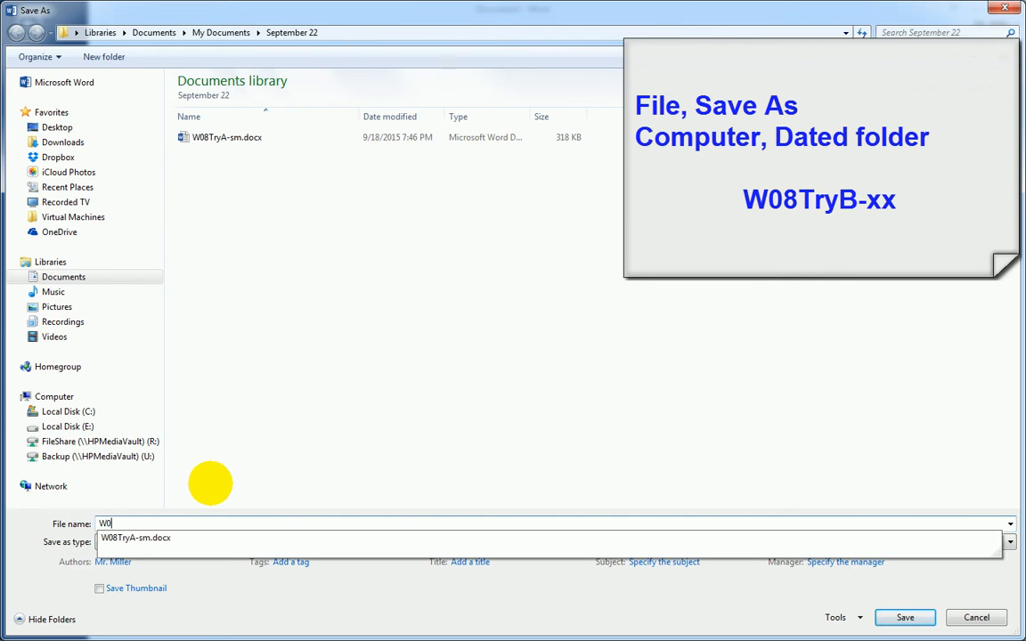
pyautogui.write('8Try')
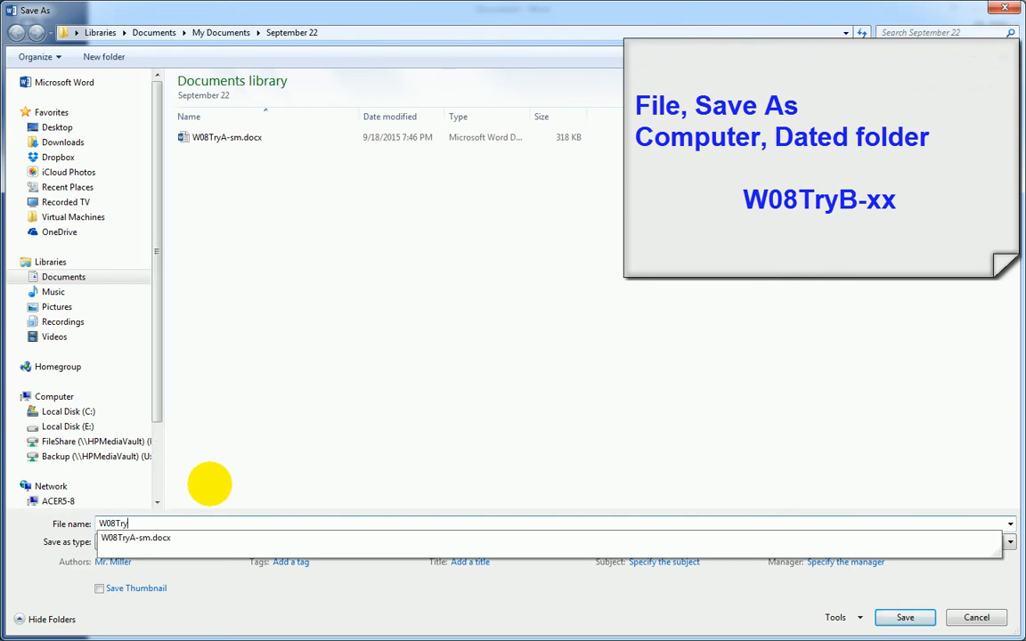
pyautogui.write('B-sm.docx')
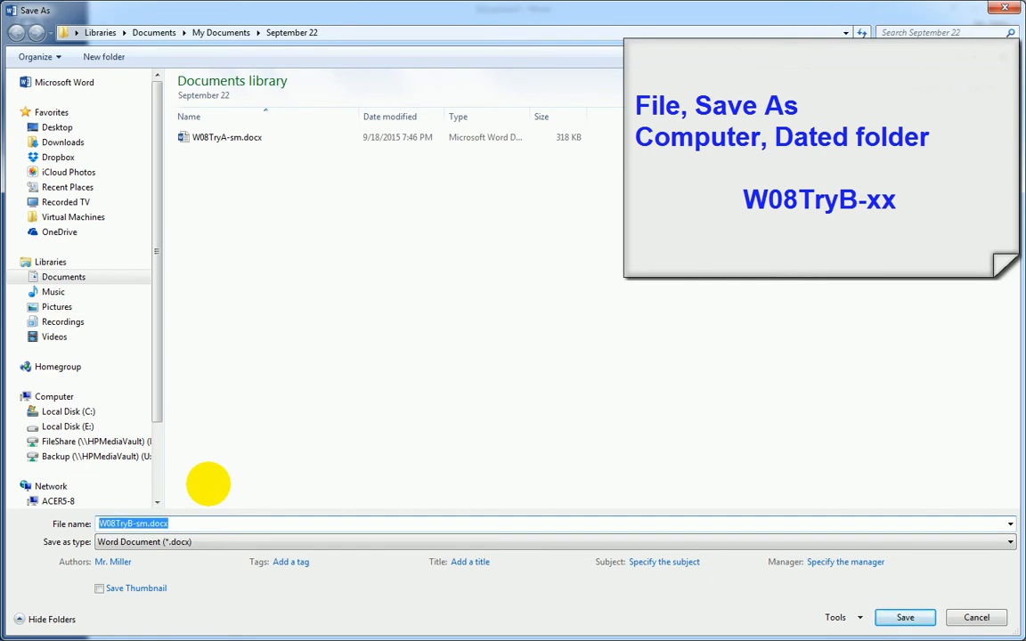
pyautogui.press('Return')
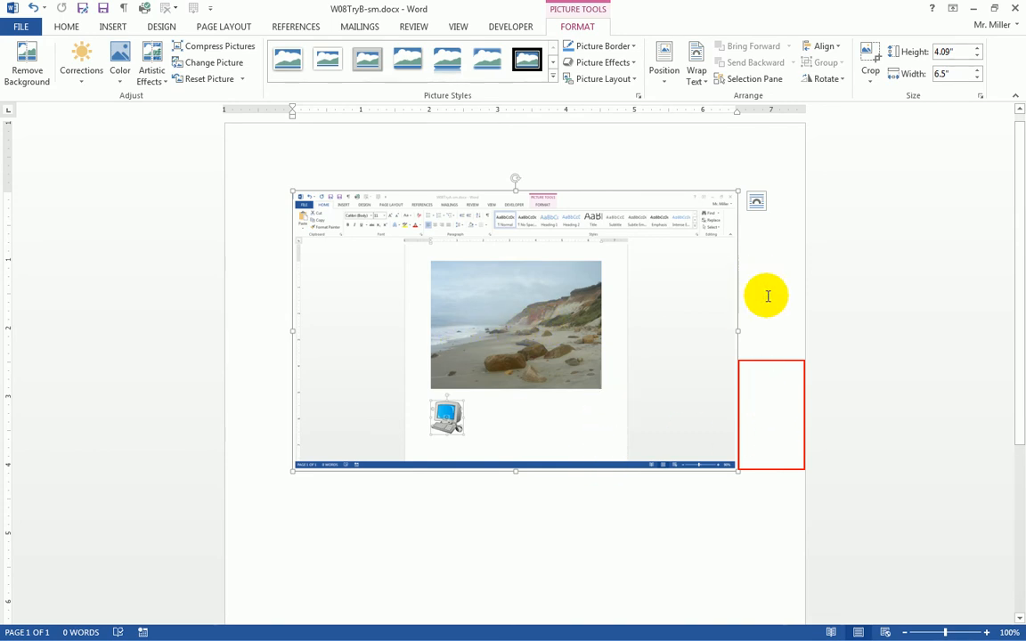
# Step: Insert a screen clipping of the Font group from the W08TryA-sm window on a new line below the screenshot
pyautogui.click(781, 389)
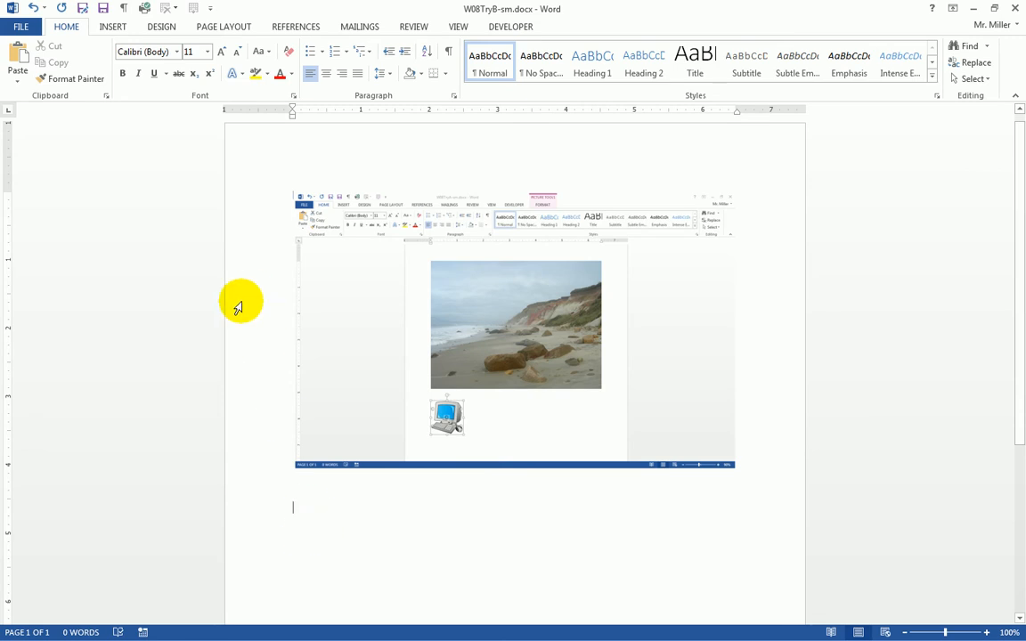
pyautogui.click(116, 28)
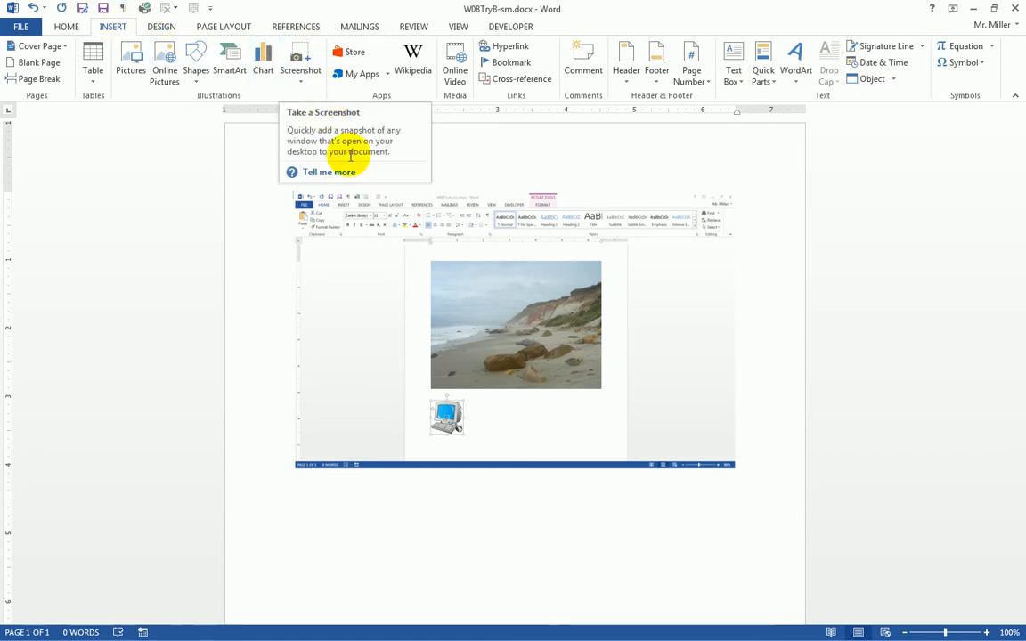
pyautogui.click(302, 82)
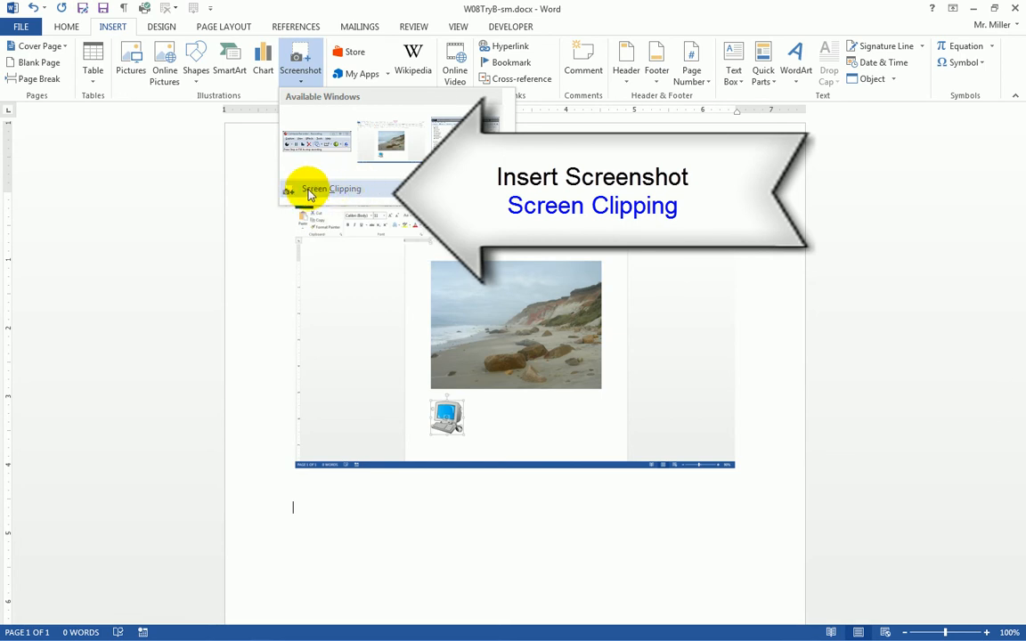
pyautogui.click(327, 191)
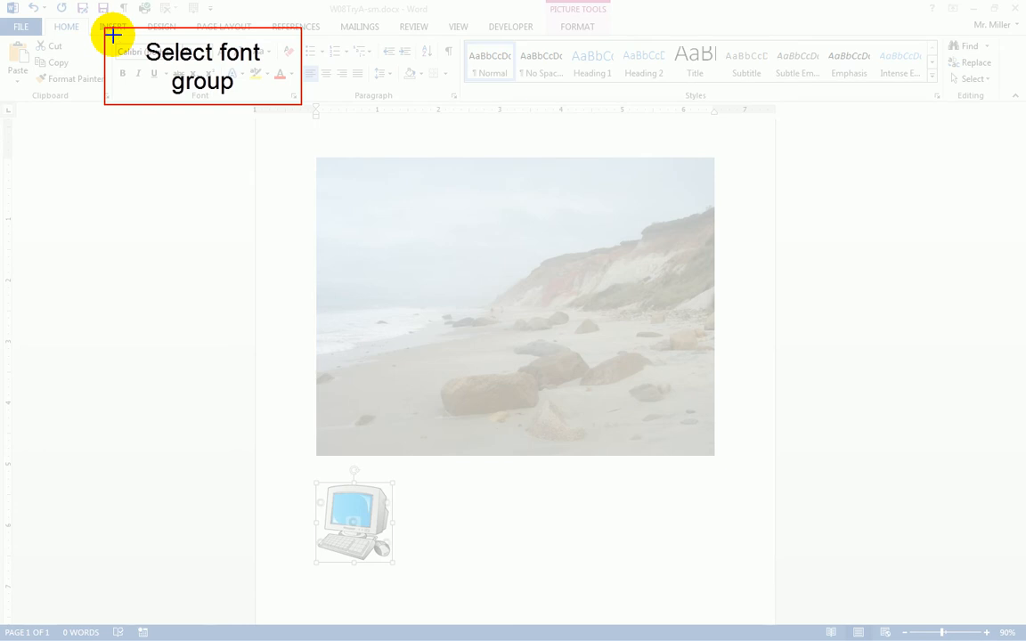
pyautogui.moveTo(113, 37); pyautogui.dragTo(297, 99)
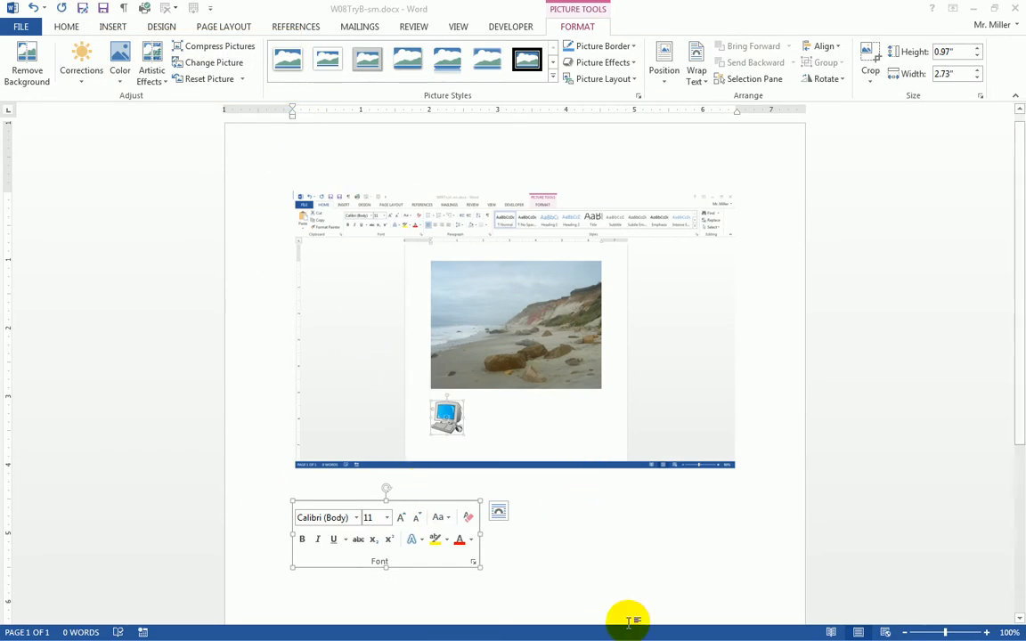
pyautogui.scroll(-1, 587, 566)
pyautogui.scroll(-2, 588, 565)
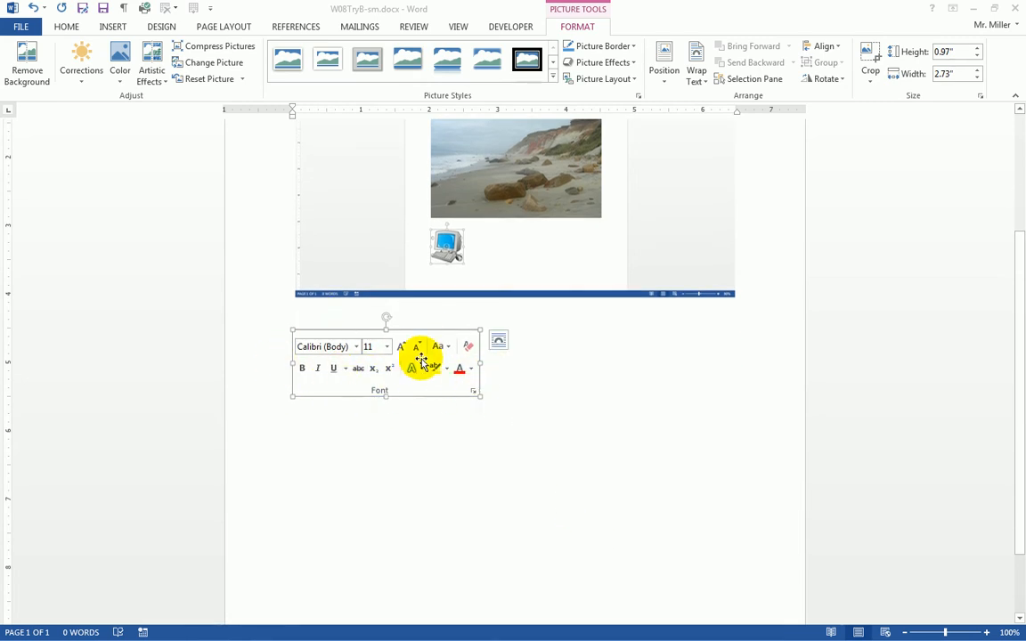
# Step: Deselect the Font group clipping, then save and close the W08TryB-sm document
pyautogui.click(530, 373)
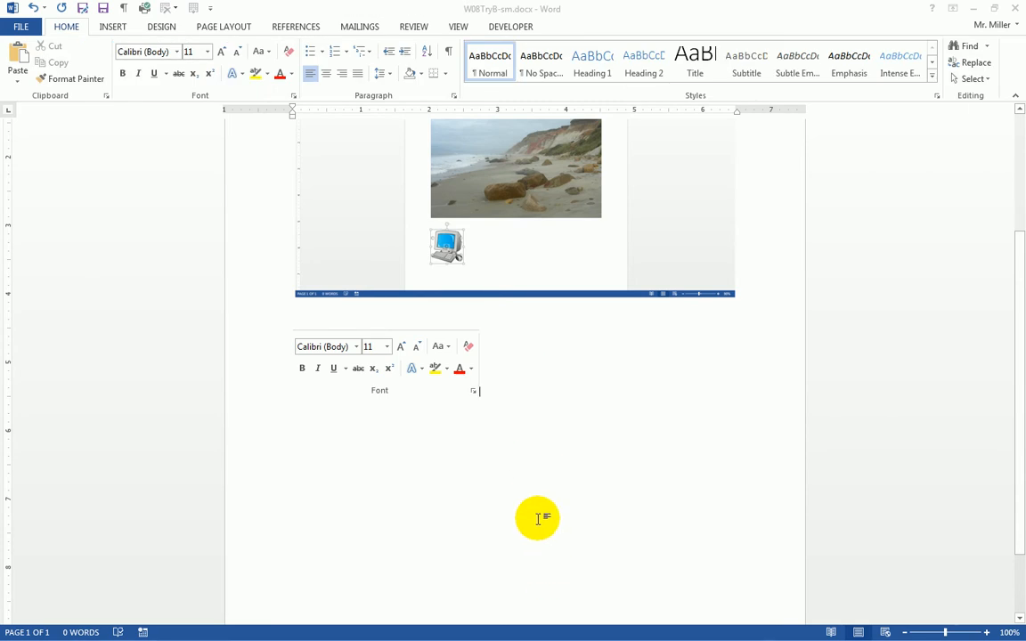
pyautogui.scroll(3, 530, 524)
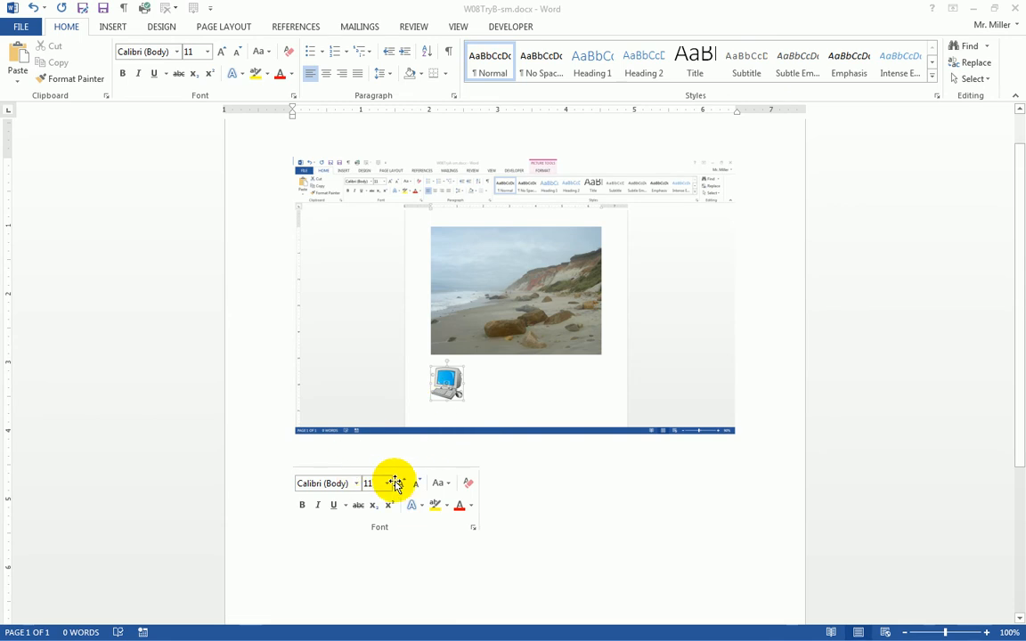
pyautogui.click(103, 9)
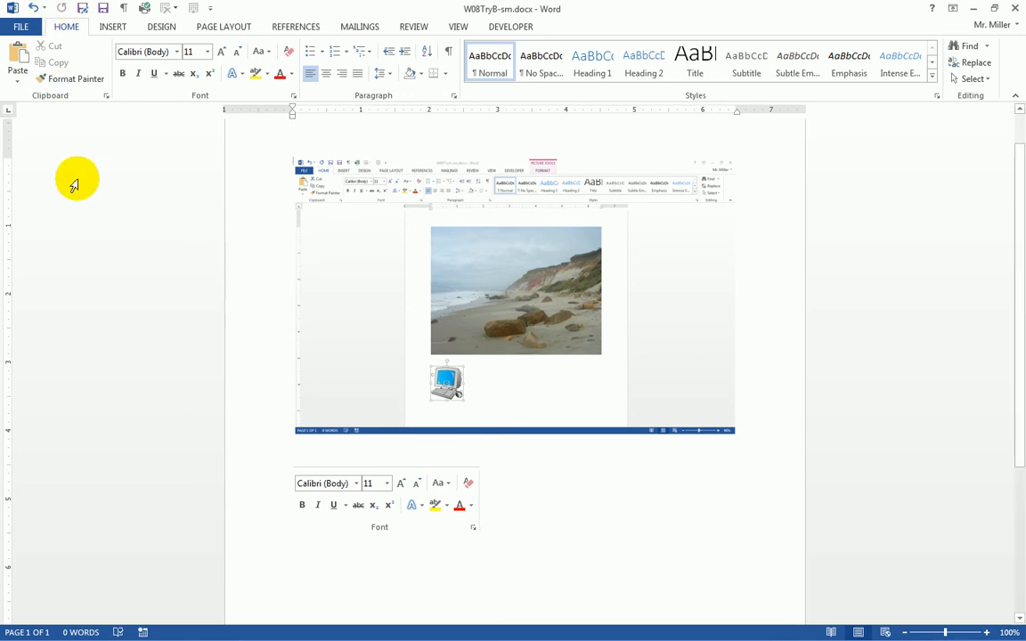
pyautogui.click(22, 27)
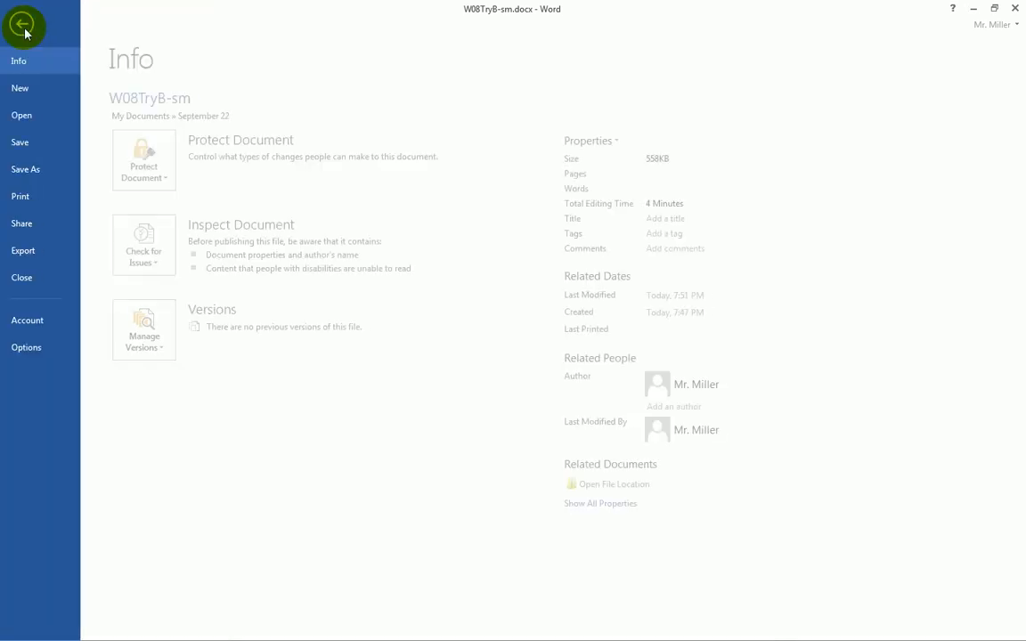
pyautogui.click(31, 287)
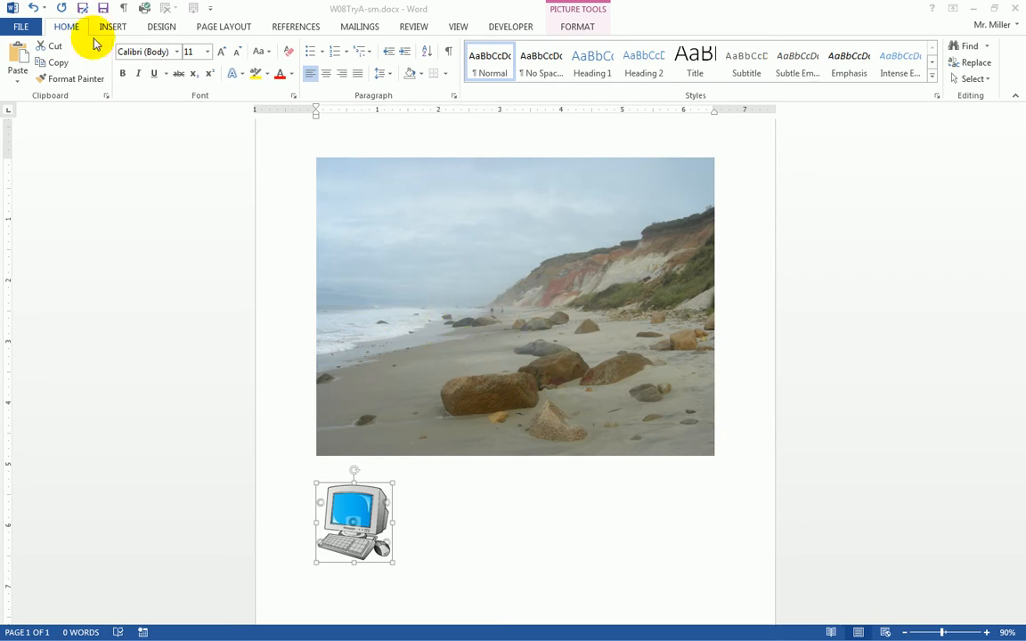
# Step: Save the W08TryA-sm document and close it
pyautogui.click(21, 27)
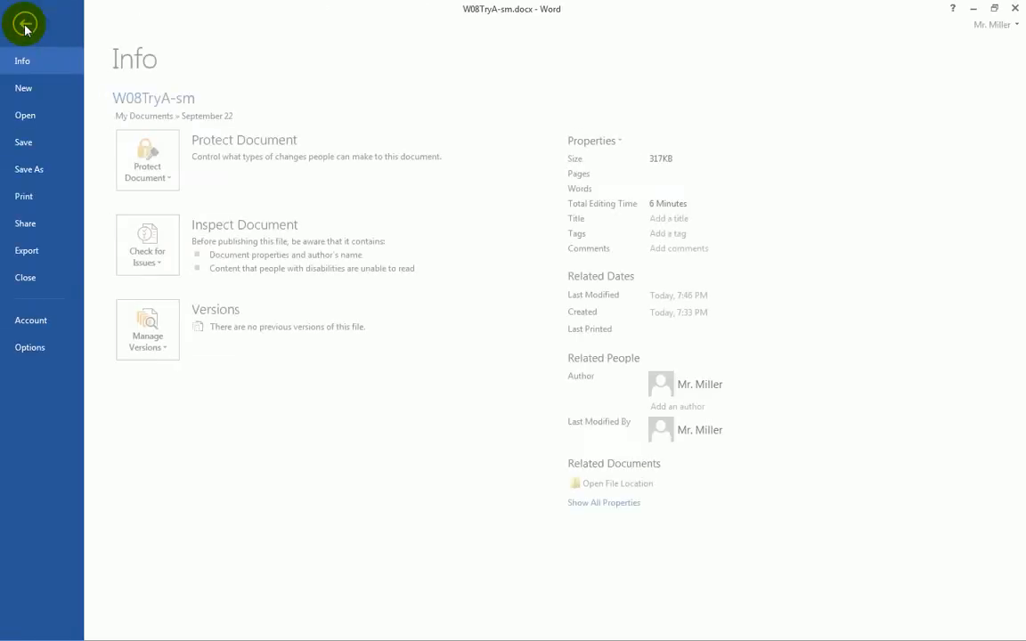
pyautogui.click(34, 145)
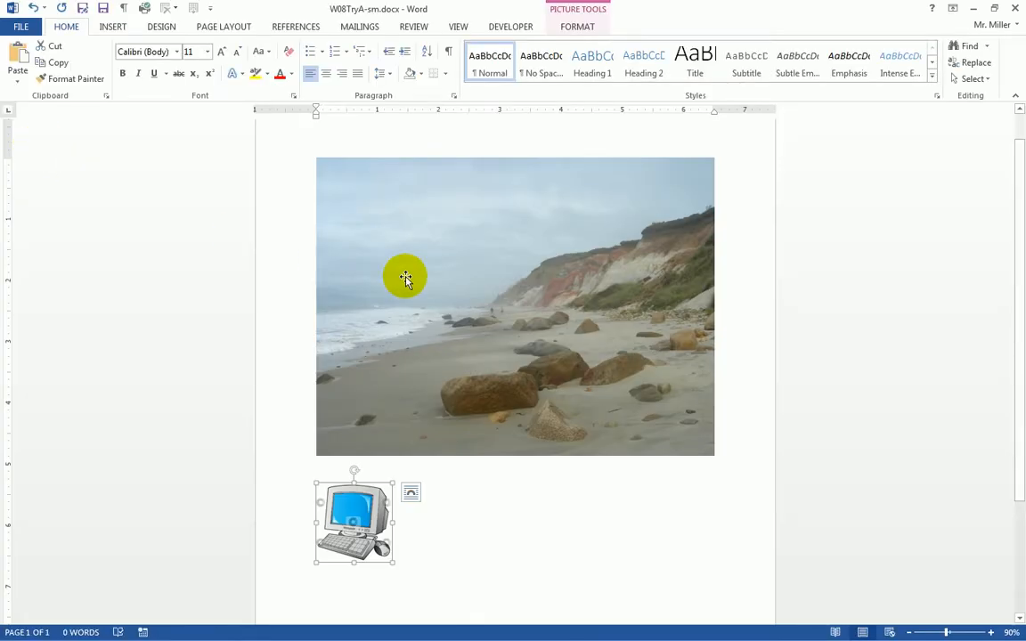
pyautogui.click(21, 26)
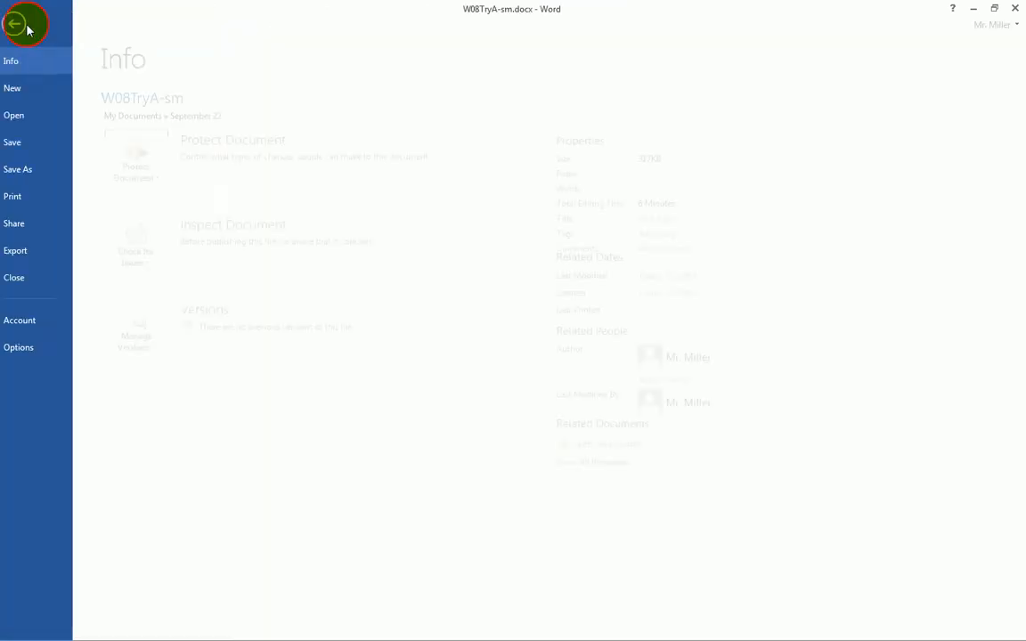
pyautogui.click(29, 279)
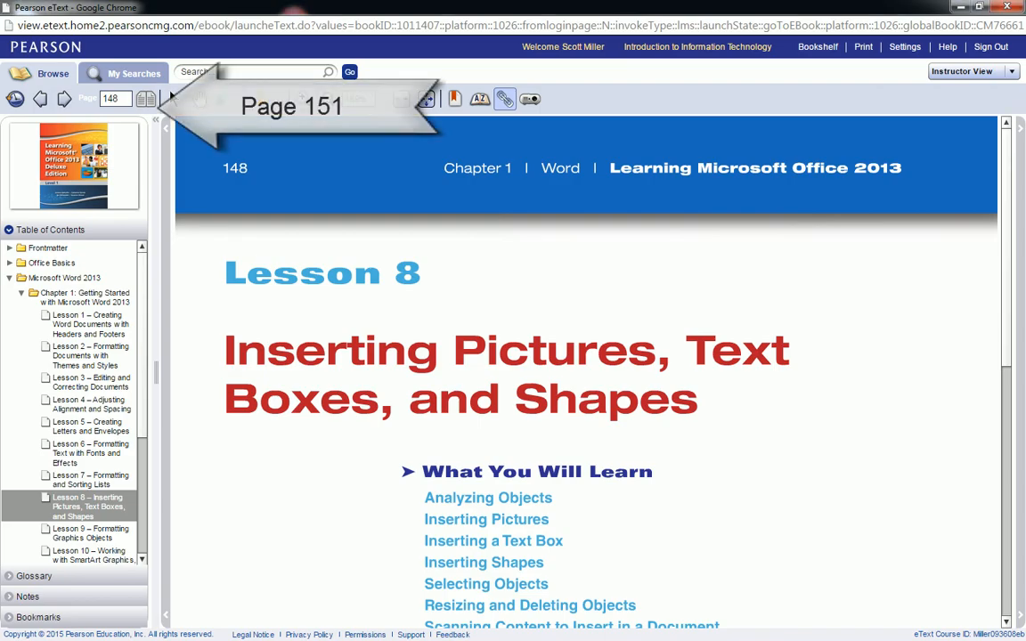
# Step: In the Pearson eText, go to page 151, download W08TryC.docx from the Try It exercise and open it for editing
pyautogui.click(116, 99)
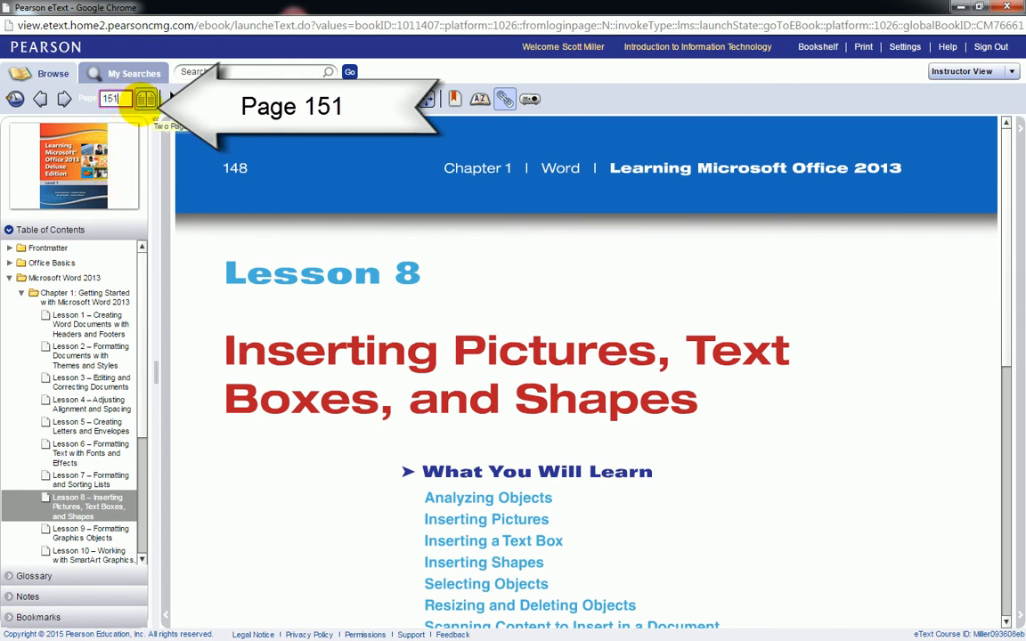
pyautogui.press('Return')
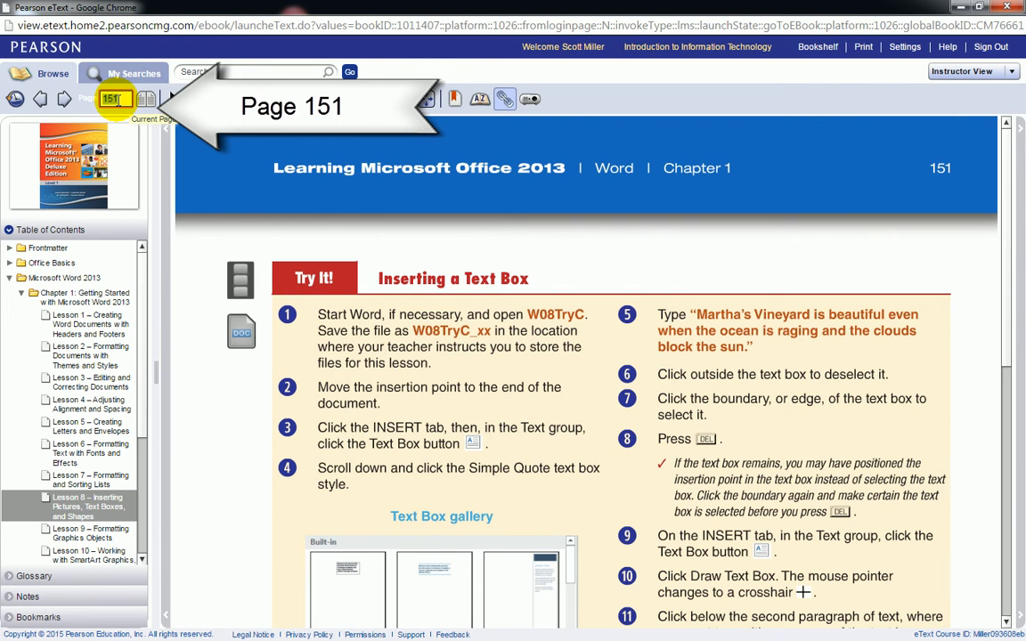
pyautogui.click(248, 339)
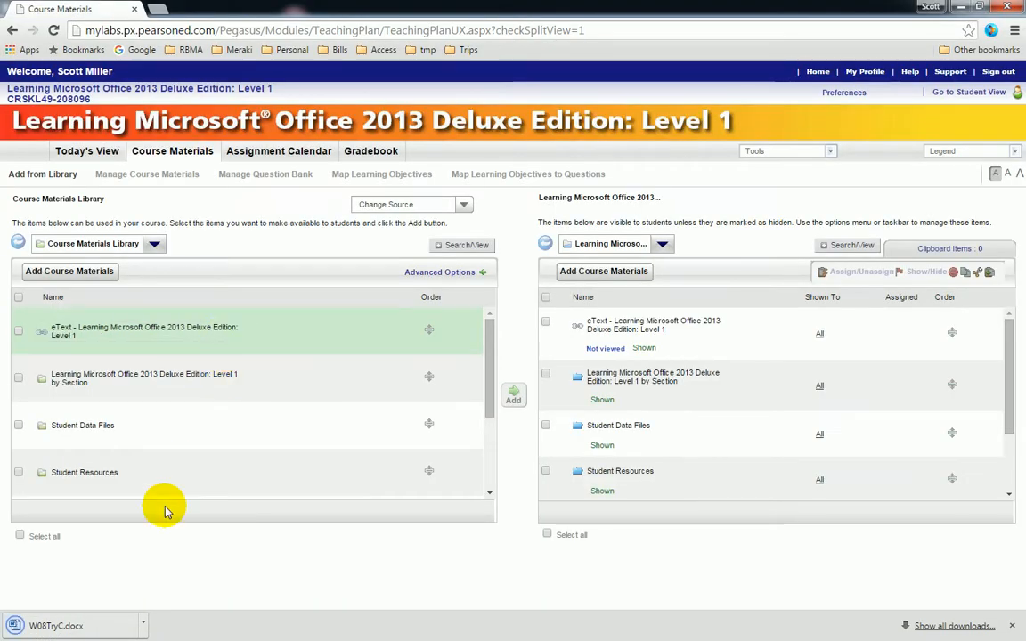
pyautogui.click(73, 628)
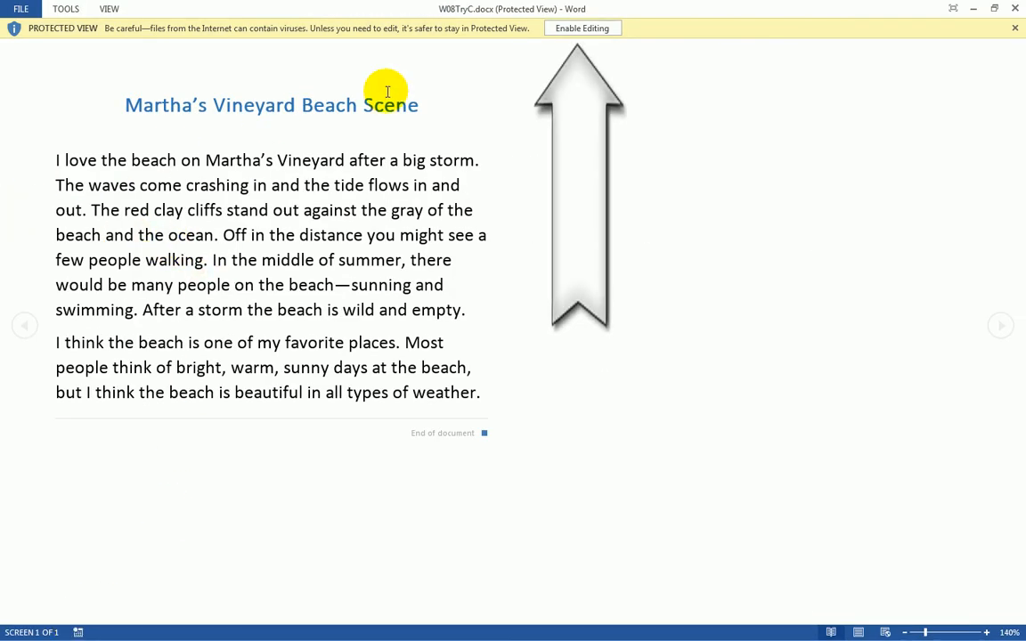
pyautogui.click(587, 30)
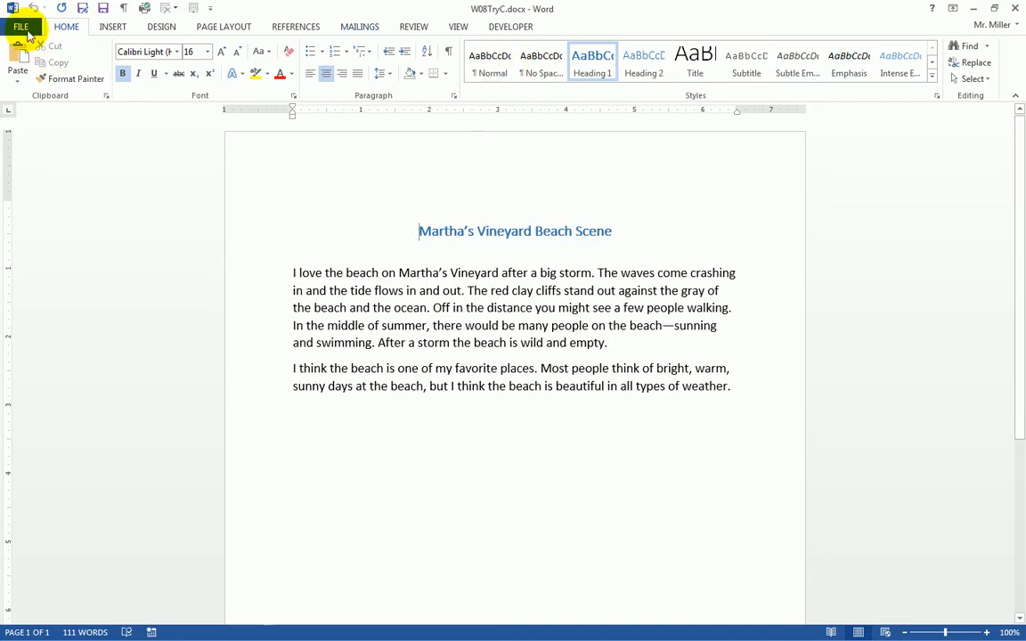
# Step: Save a copy of the document on the computer in the September 22 folder as W08TryC-sm.docx
pyautogui.click(18, 29)
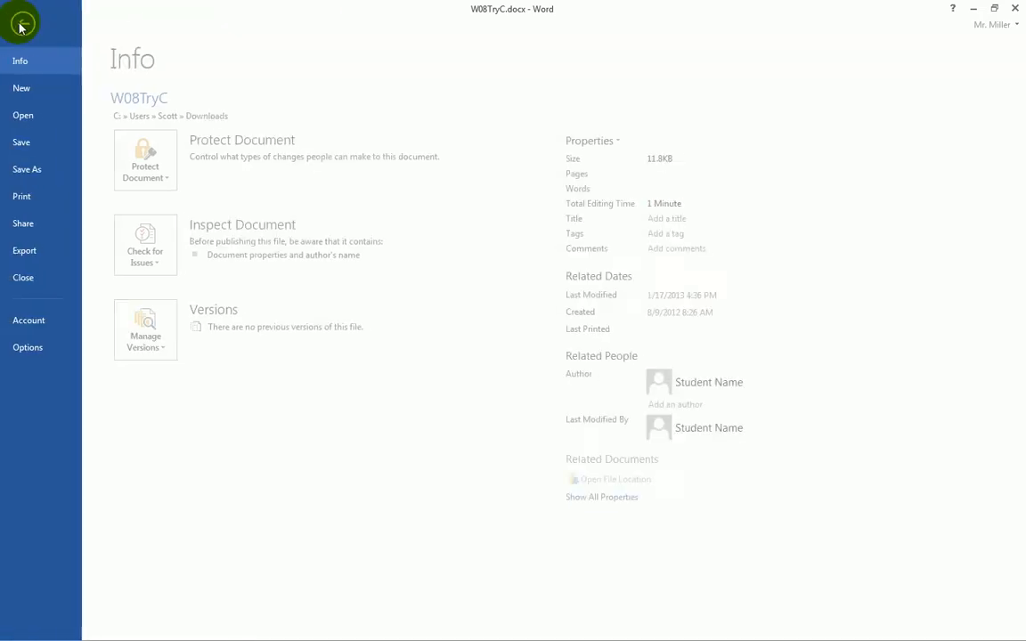
pyautogui.click(33, 174)
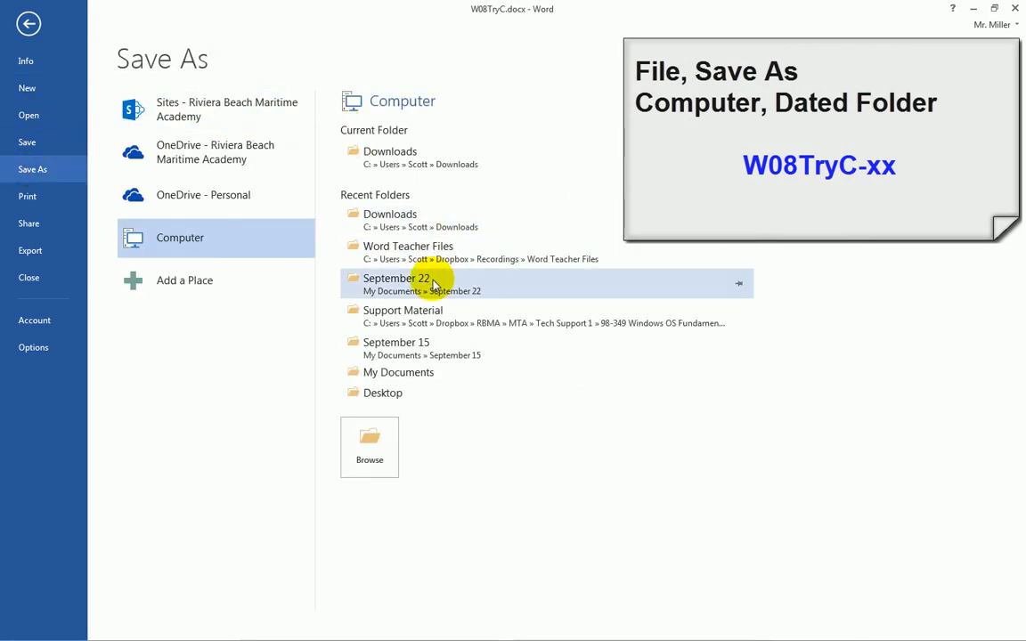
pyautogui.click(387, 290)
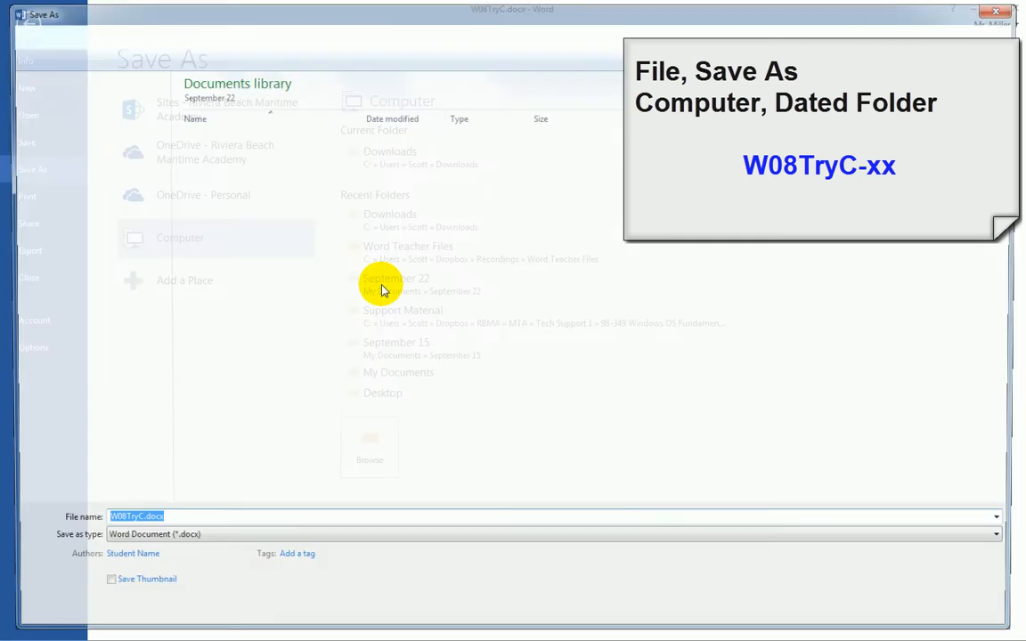
pyautogui.click(165, 525)
pyautogui.click(132, 523)
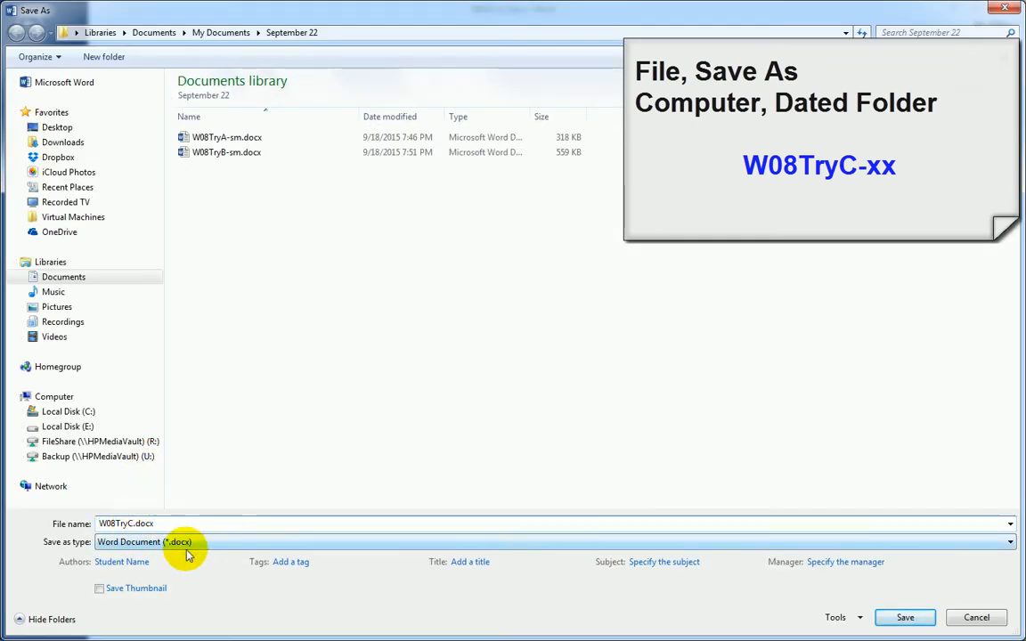
pyautogui.write('-')
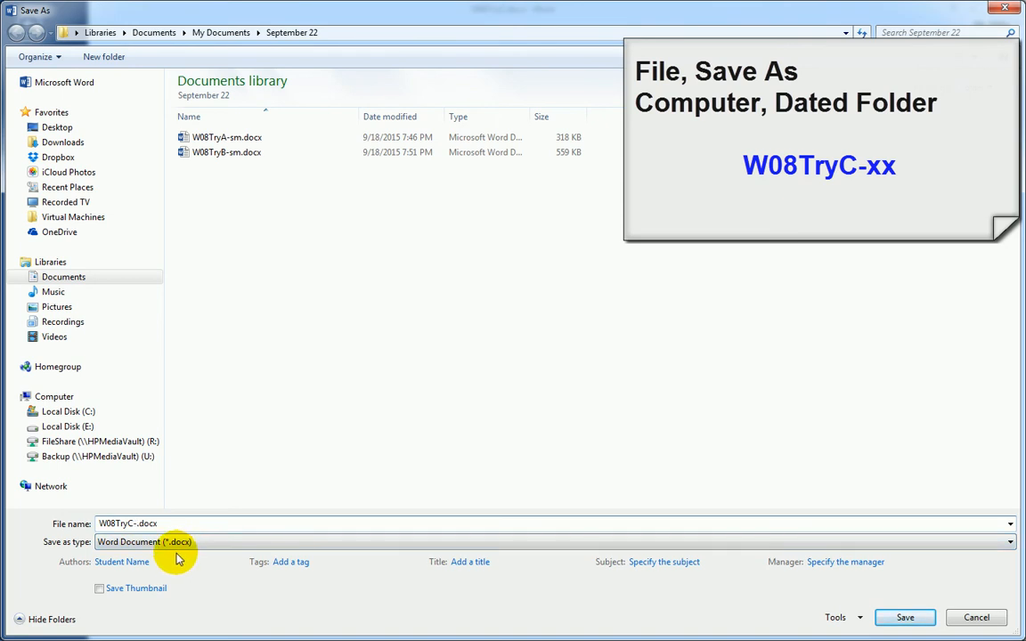
pyautogui.write('sm')
pyautogui.press('Return')
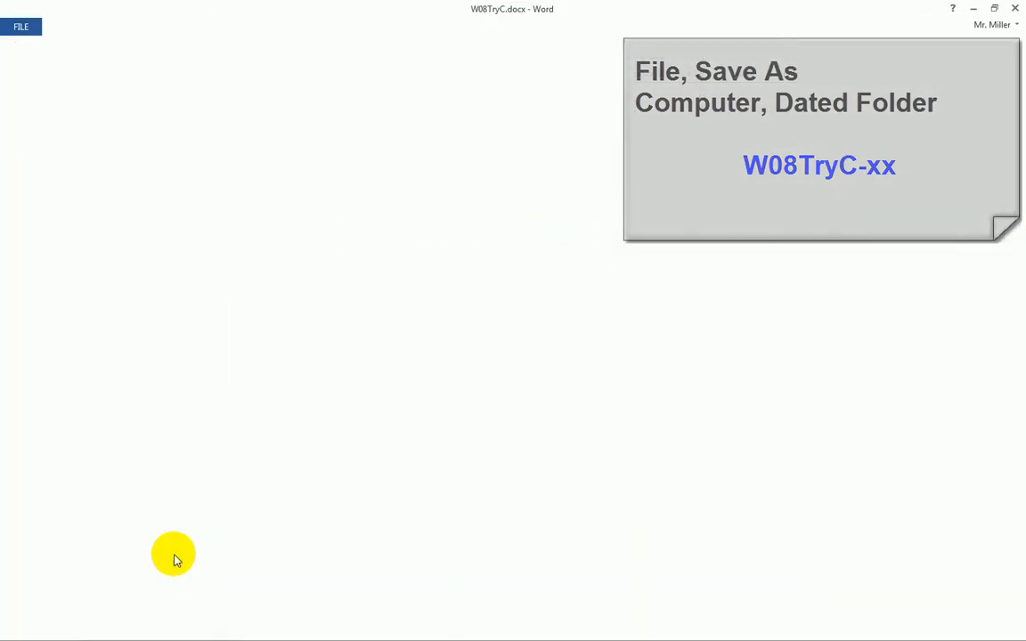
# Step: Insert a Simple Quote text box at the end of the document's second paragraph
pyautogui.click(745, 393)
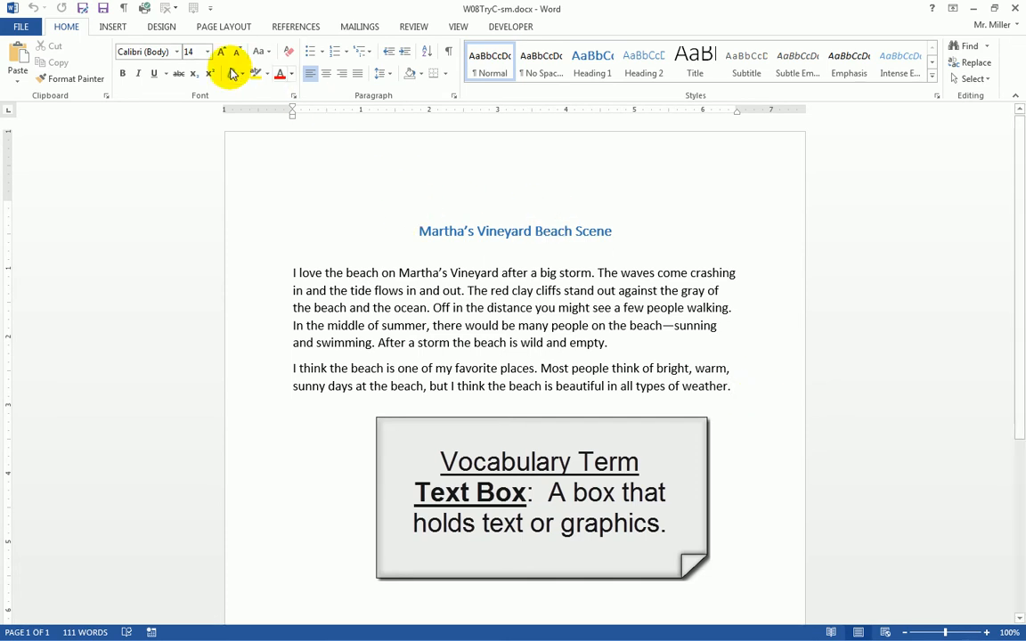
pyautogui.click(113, 28)
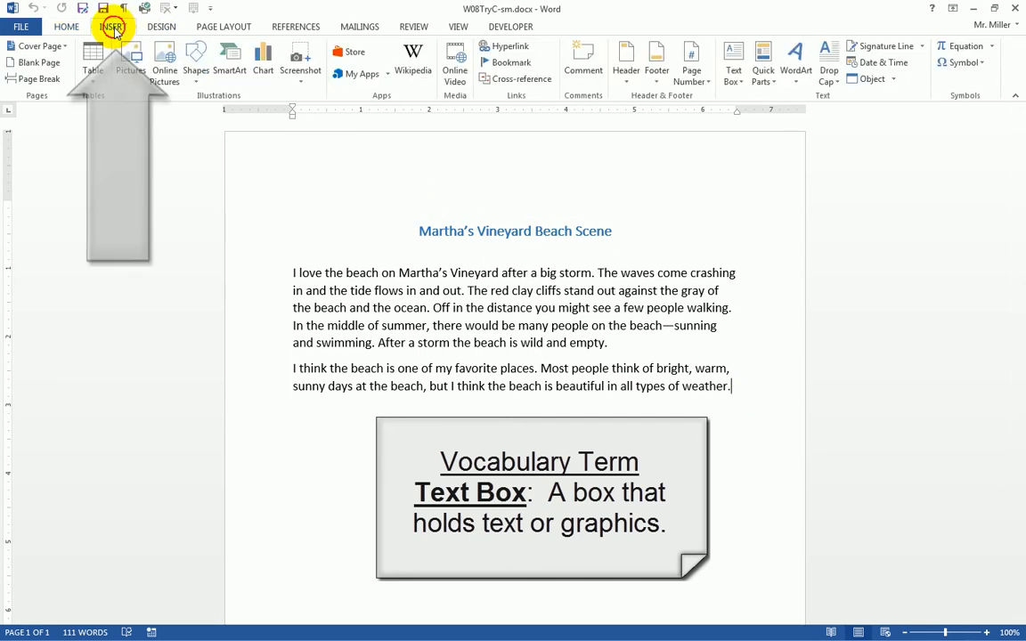
pyautogui.click(735, 81)
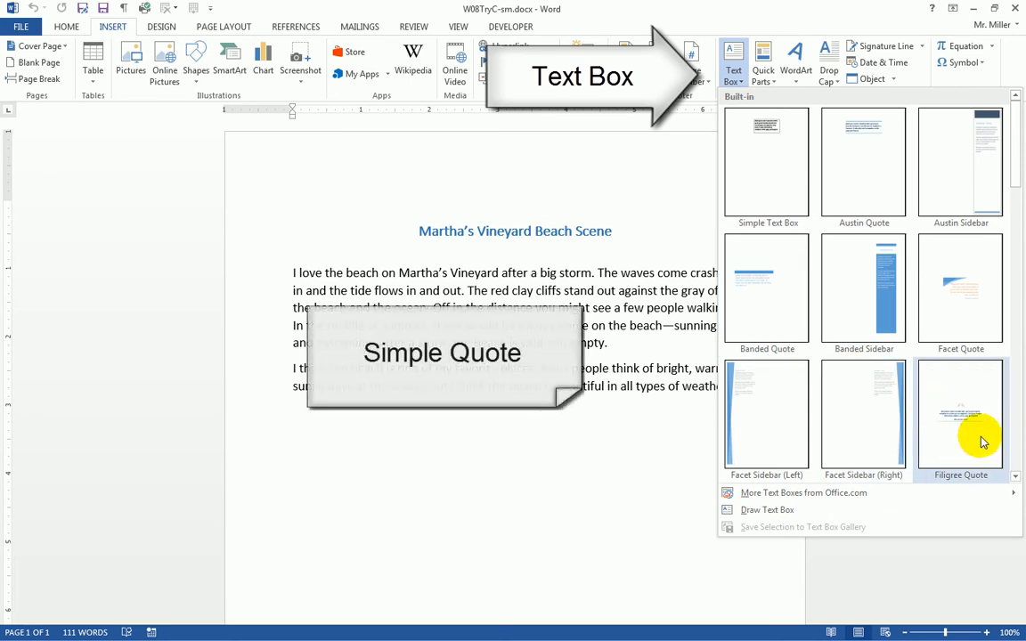
pyautogui.click(1016, 478)
pyautogui.click(1016, 478)
pyautogui.click(1016, 478)
pyautogui.click(1016, 478)
pyautogui.click(1016, 478)
pyautogui.click(1016, 478)
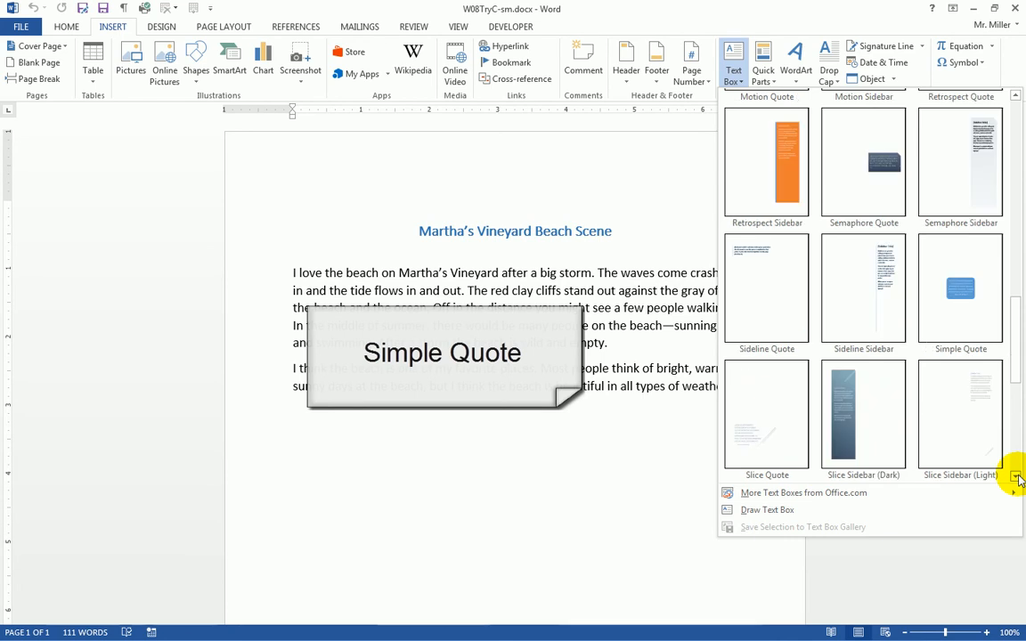
pyautogui.click(960, 312)
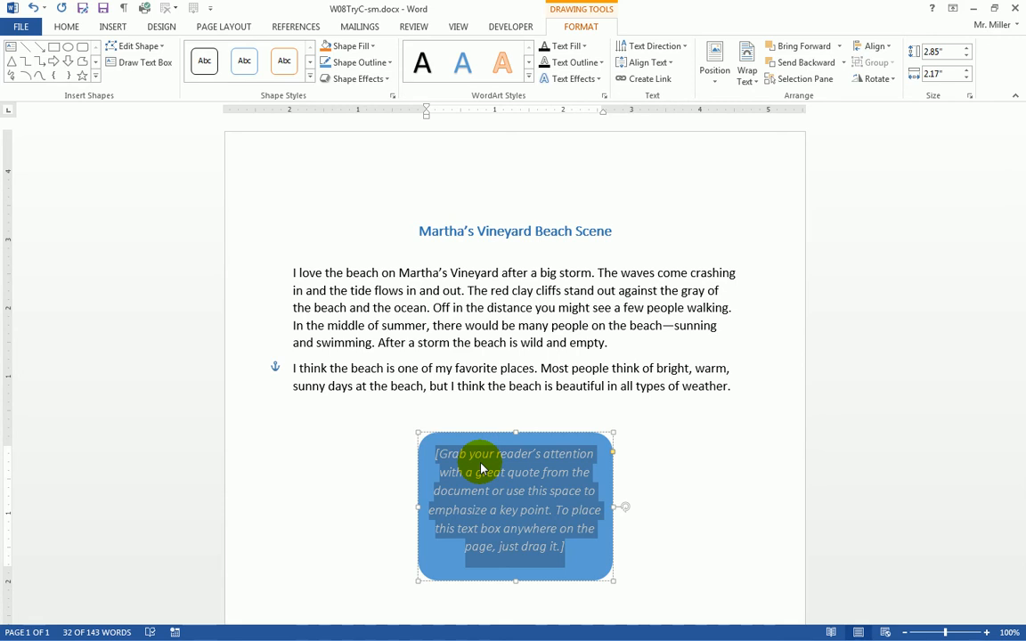
# Step: Replace the quote box's placeholder text with "Martha’s Vineyard is beautiful even when the ocean is raging and the clouds block out the sun"
pyautogui.write('Martha’s')
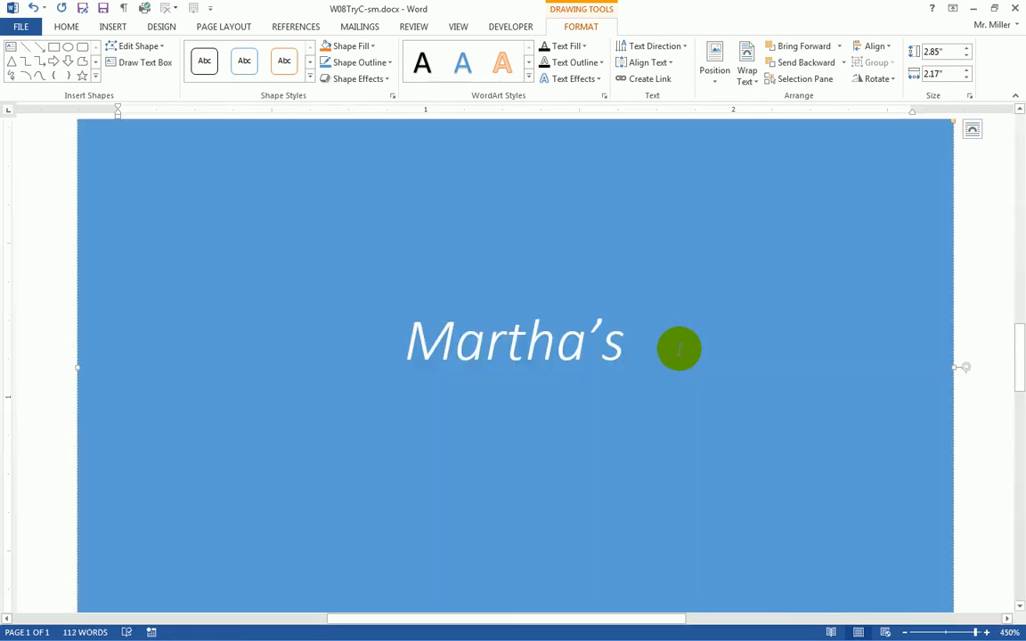
pyautogui.write('Vin')
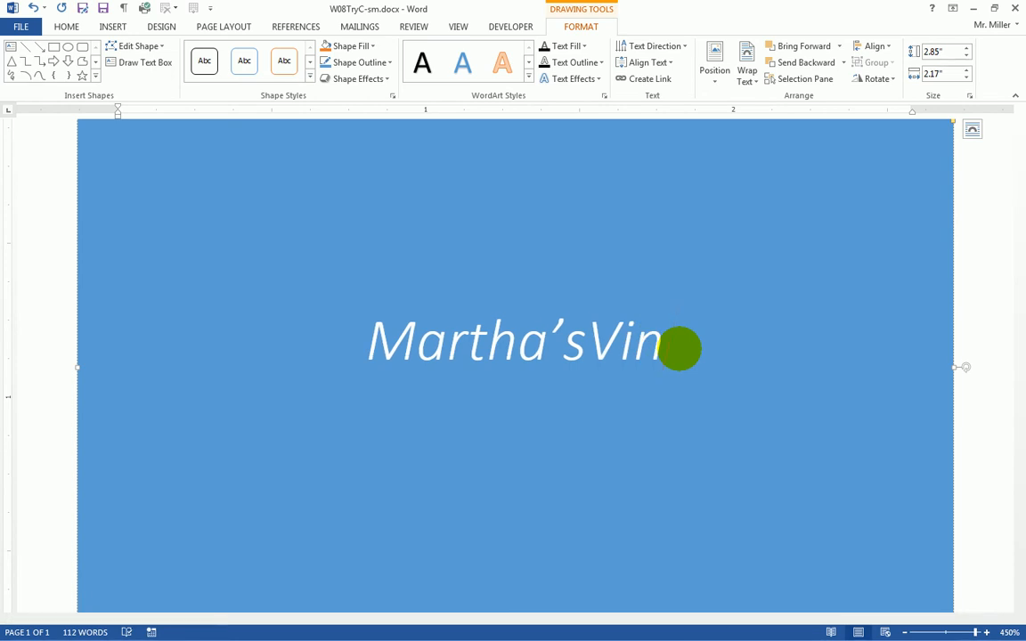
pyautogui.write('eyar')
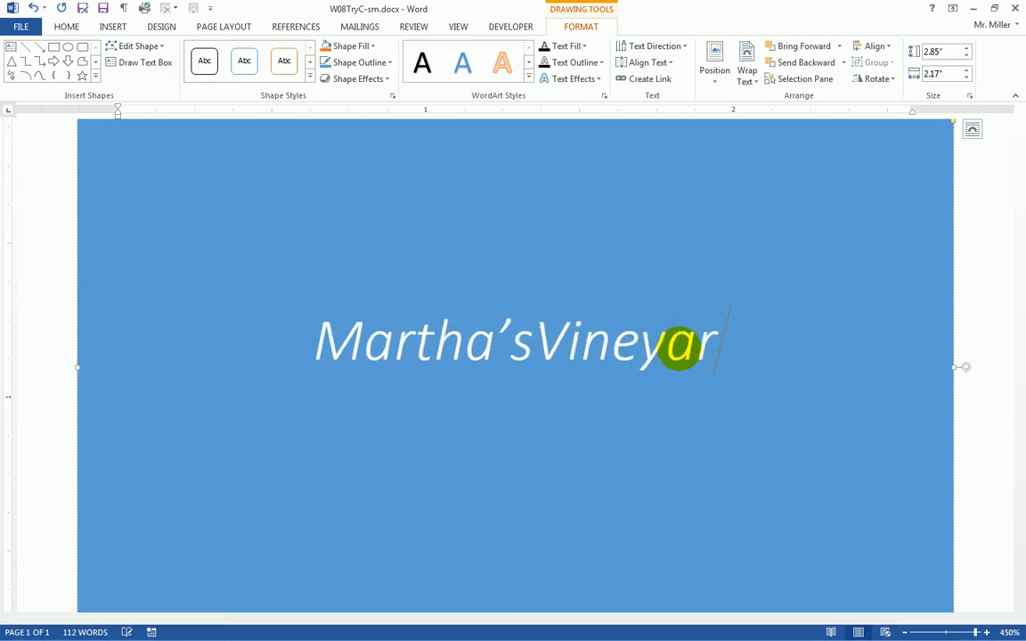
pyautogui.write('d is ')
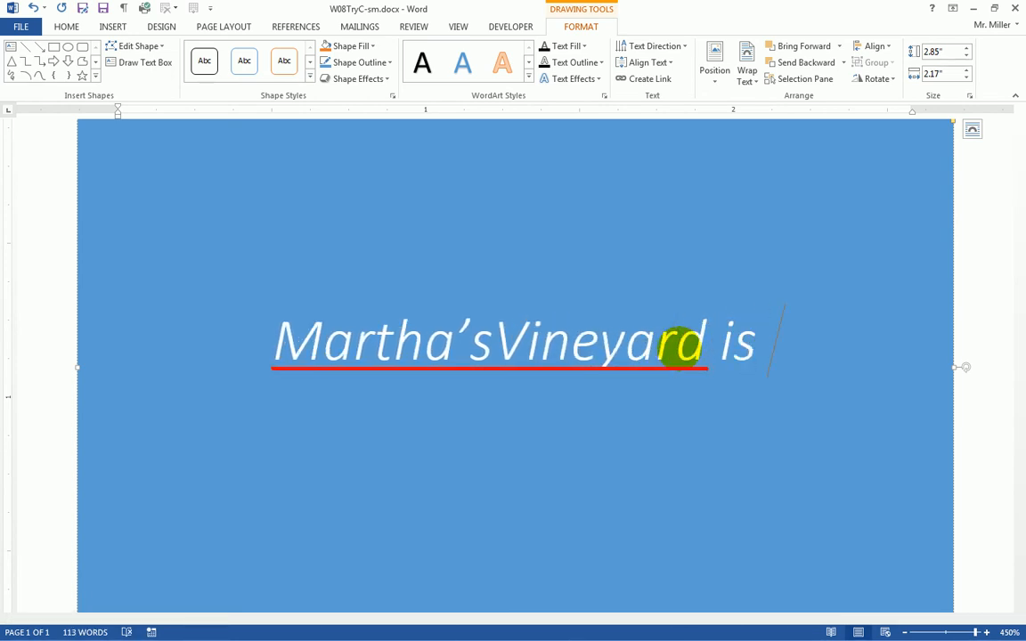
pyautogui.write('be')
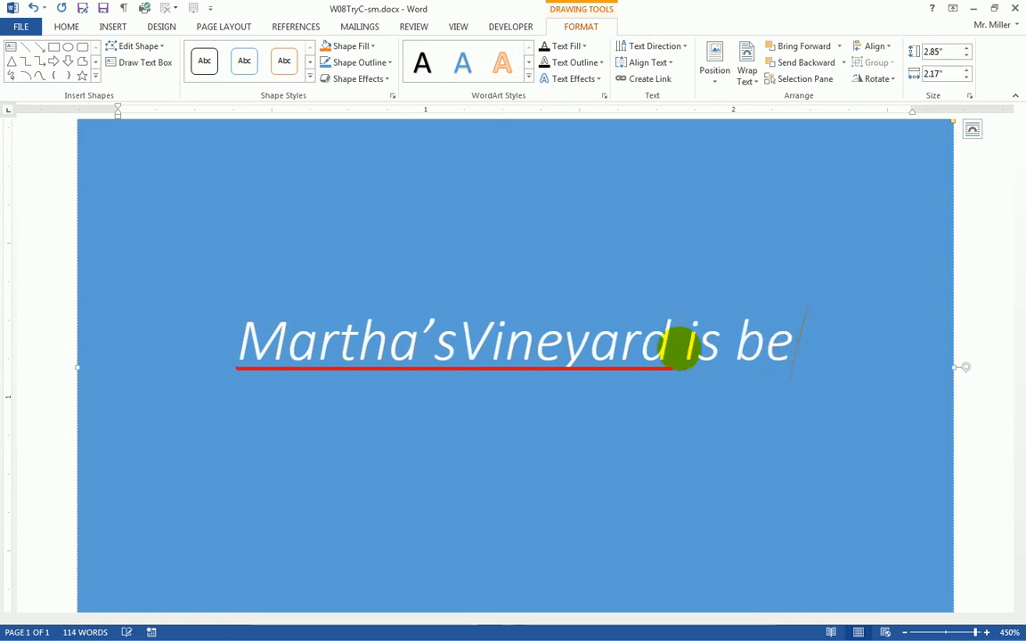
pyautogui.write('autiful')
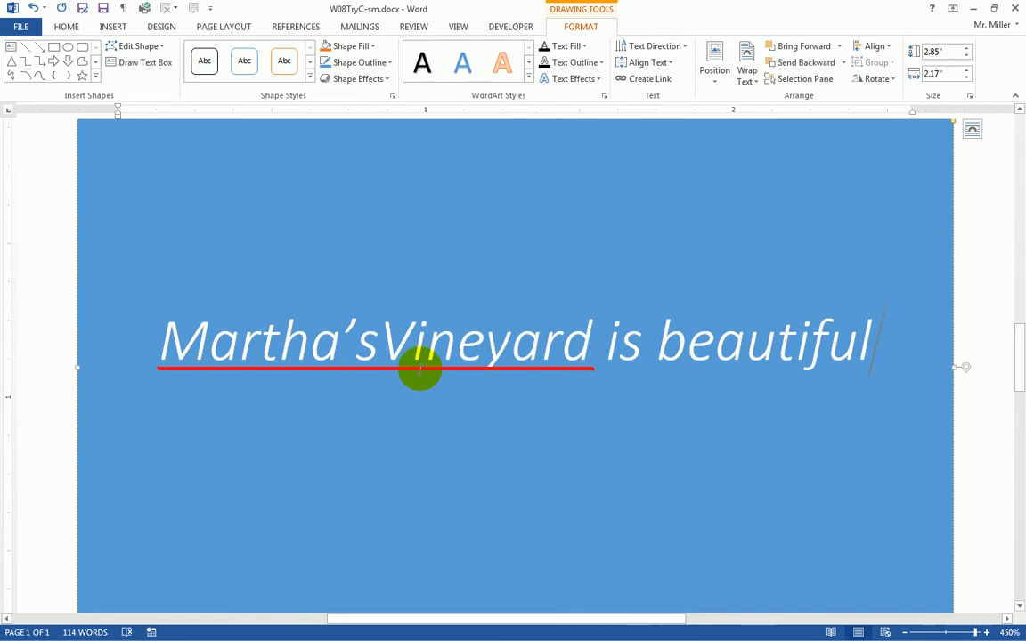
pyautogui.click(386, 343)
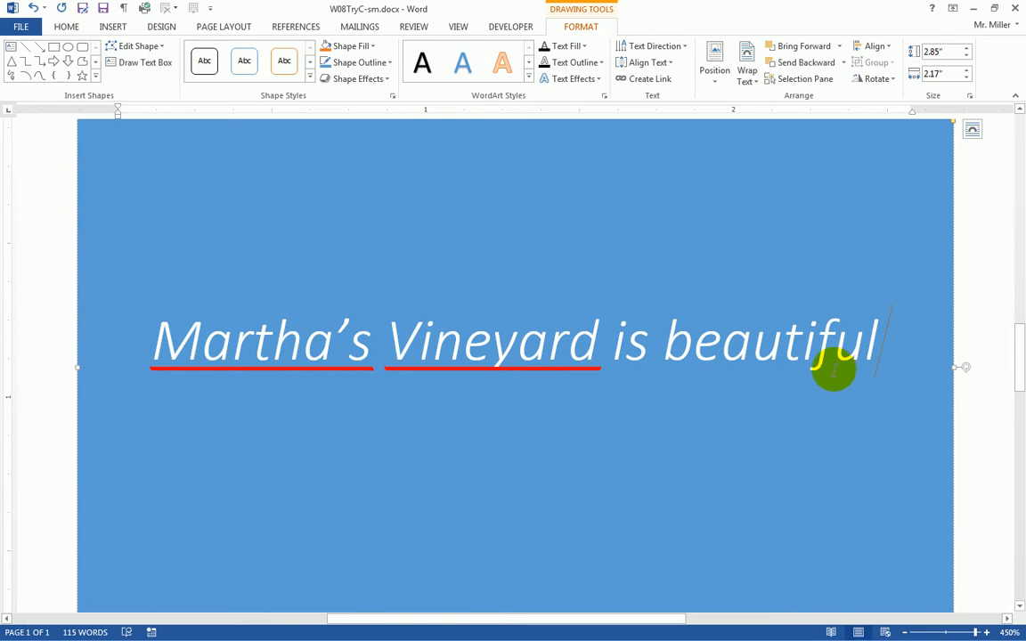
pyautogui.write('e')
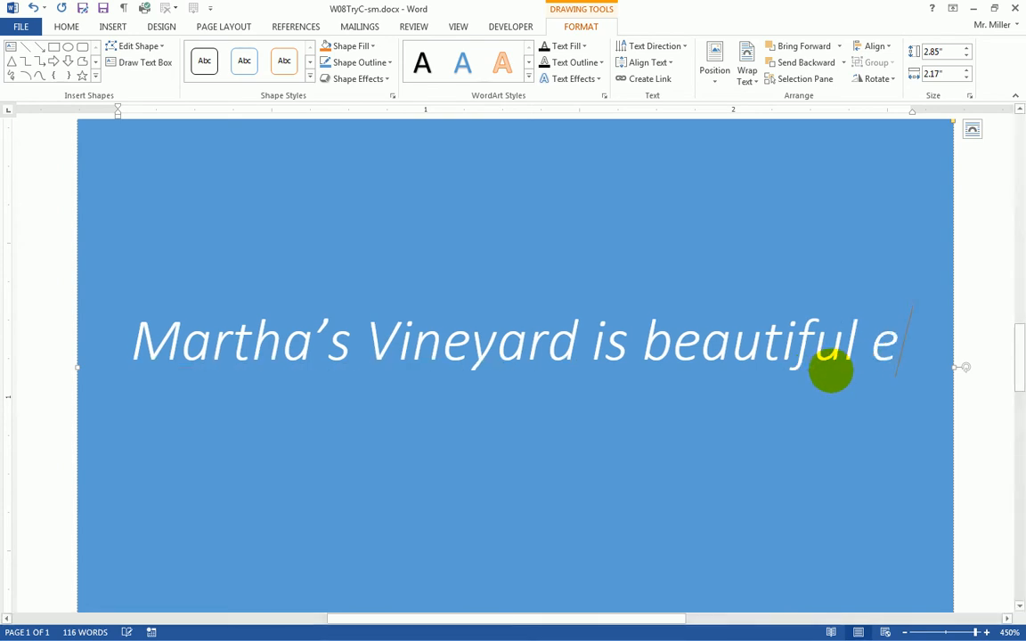
pyautogui.write('ven when ')
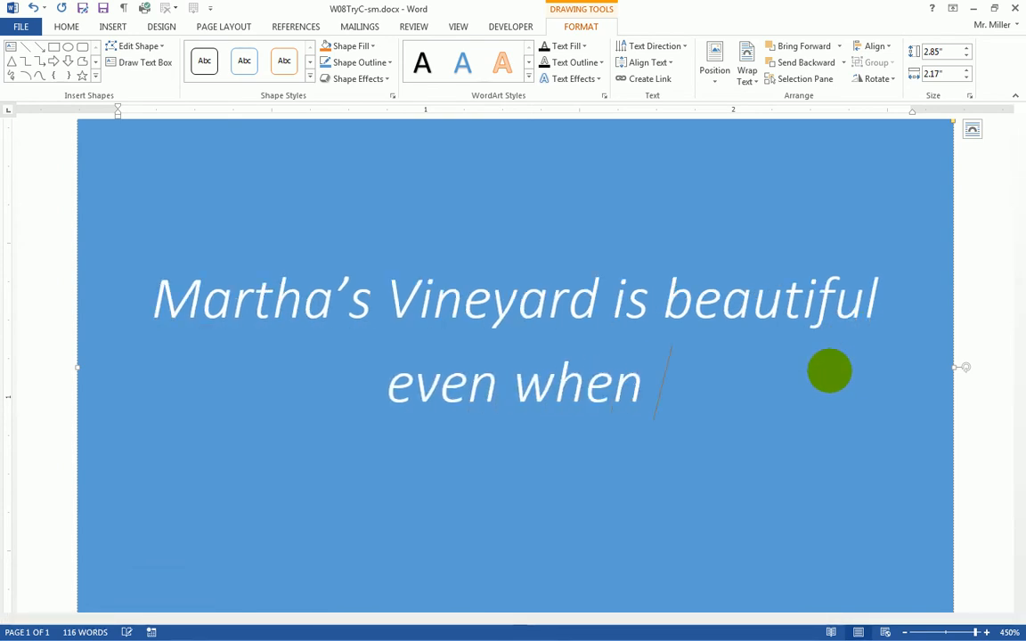
pyautogui.write('the ocea')
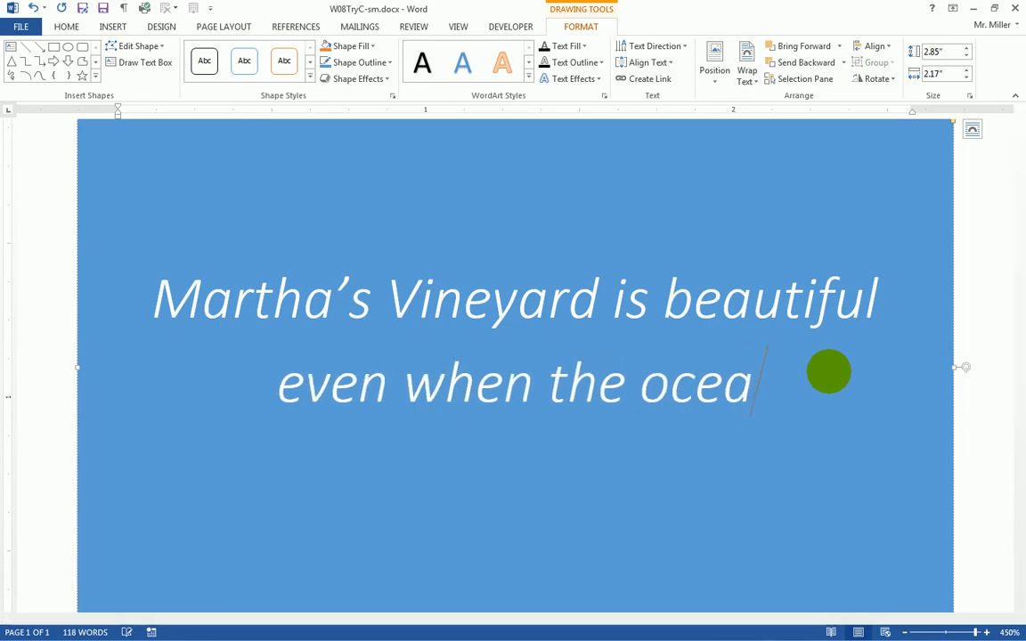
pyautogui.write('n is ra')
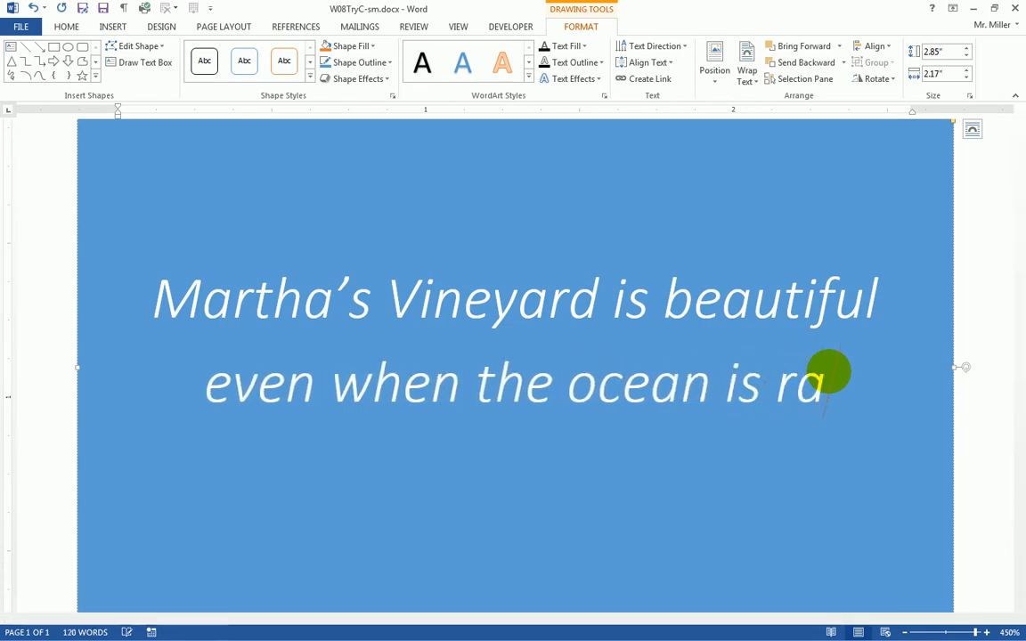
pyautogui.write('ging and ')
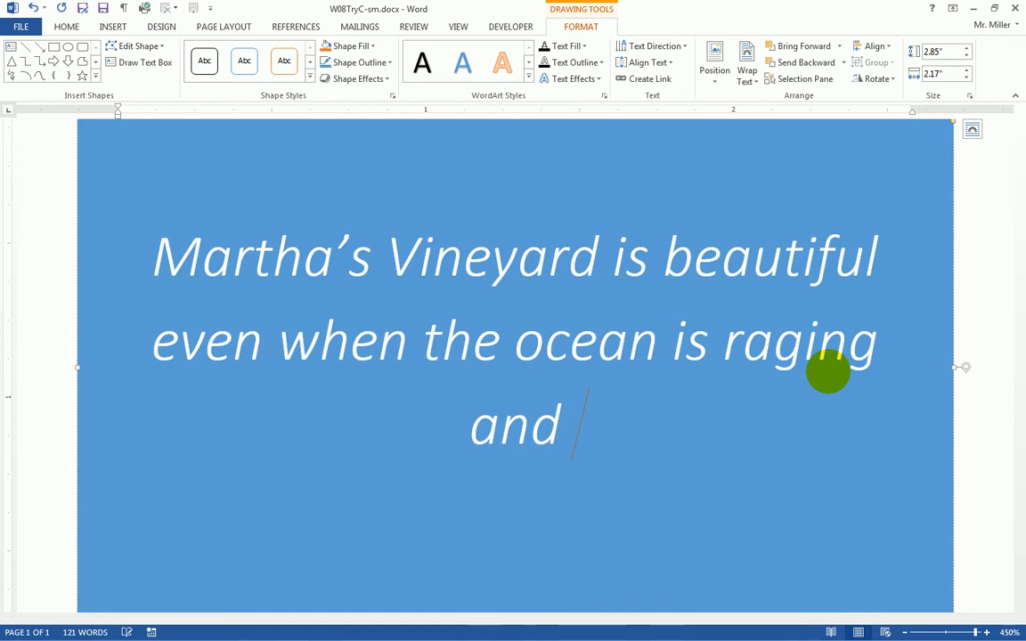
pyautogui.write('the clou')
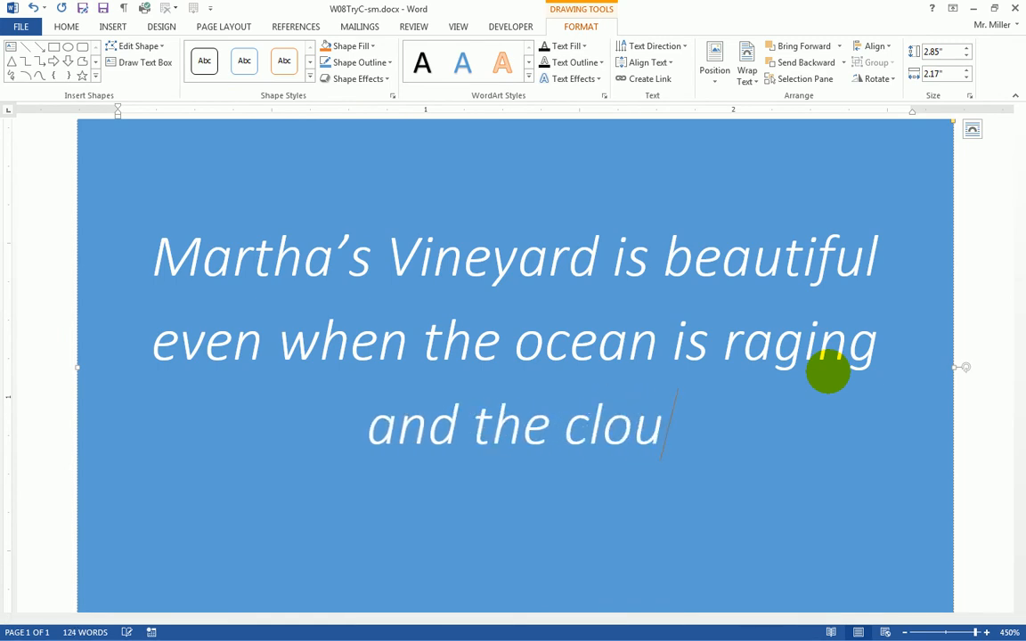
pyautogui.write('ds b')
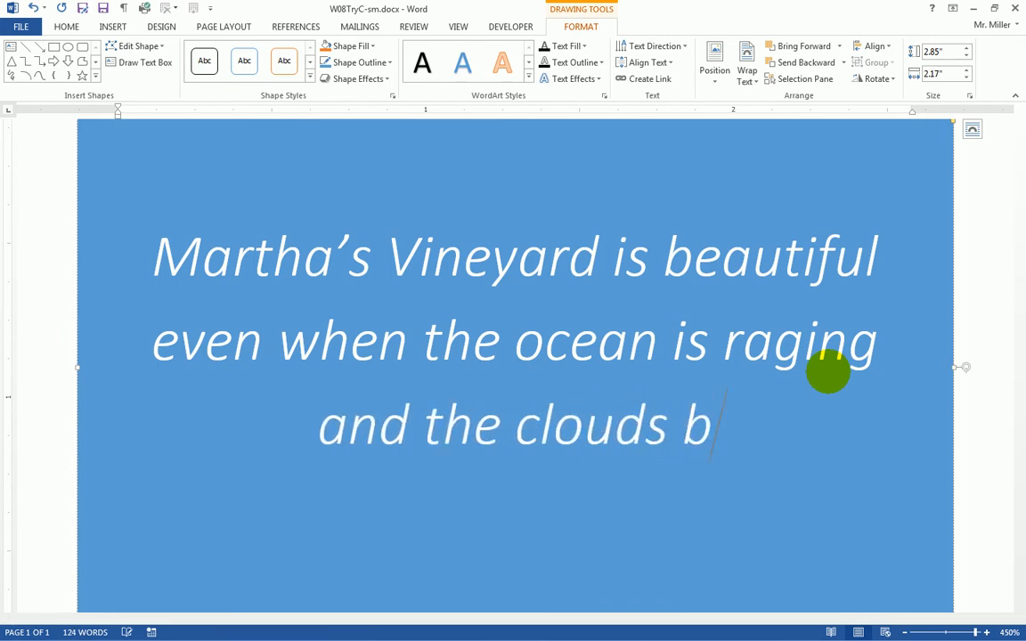
pyautogui.write('lock out')
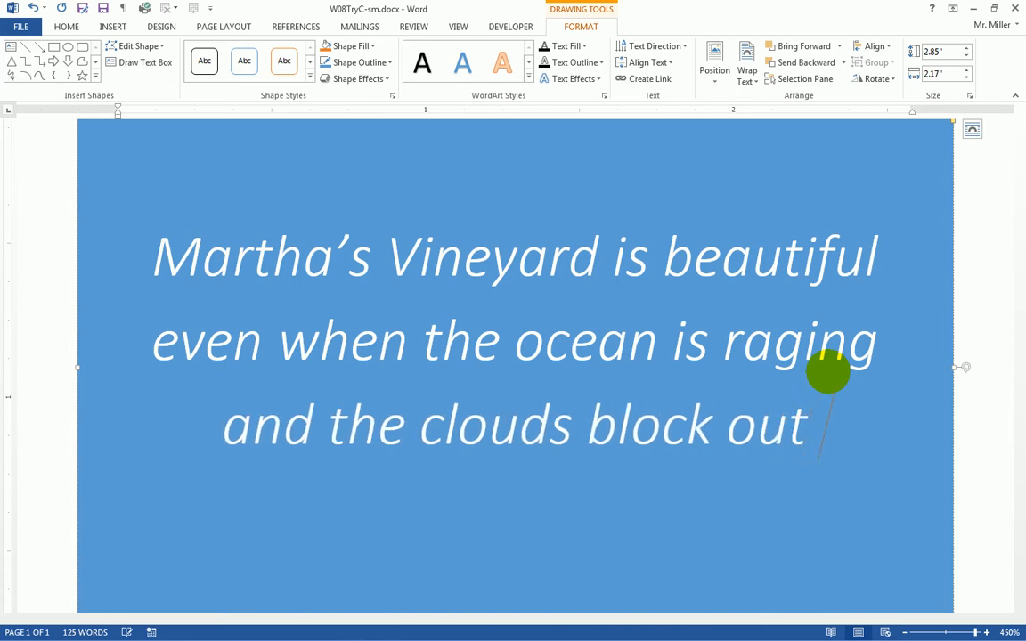
pyautogui.write(' the sum.')
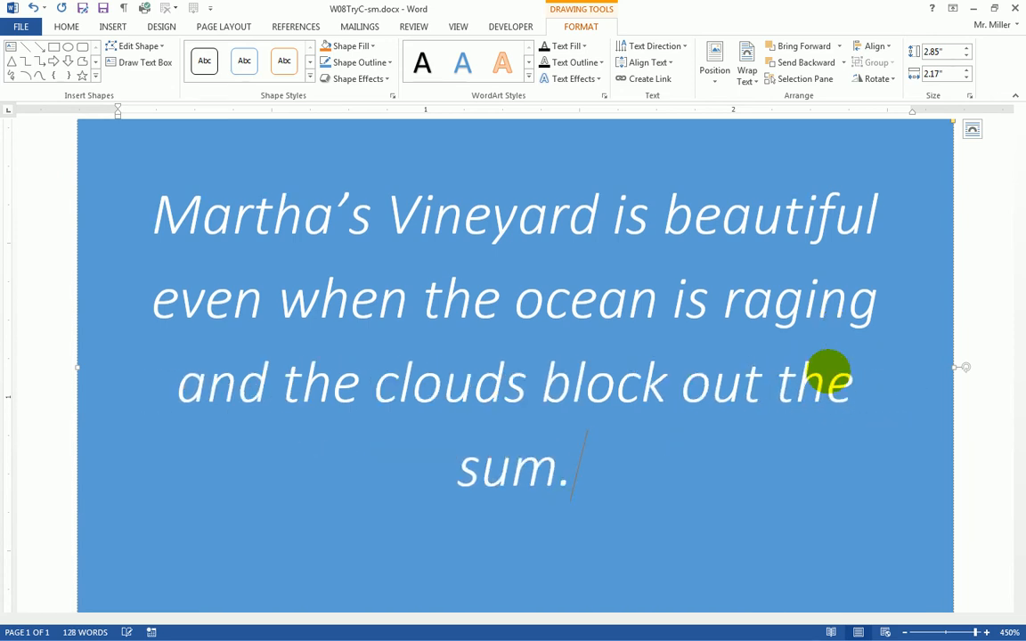
pyautogui.press('BackSpace')
pyautogui.press('BackSpace')
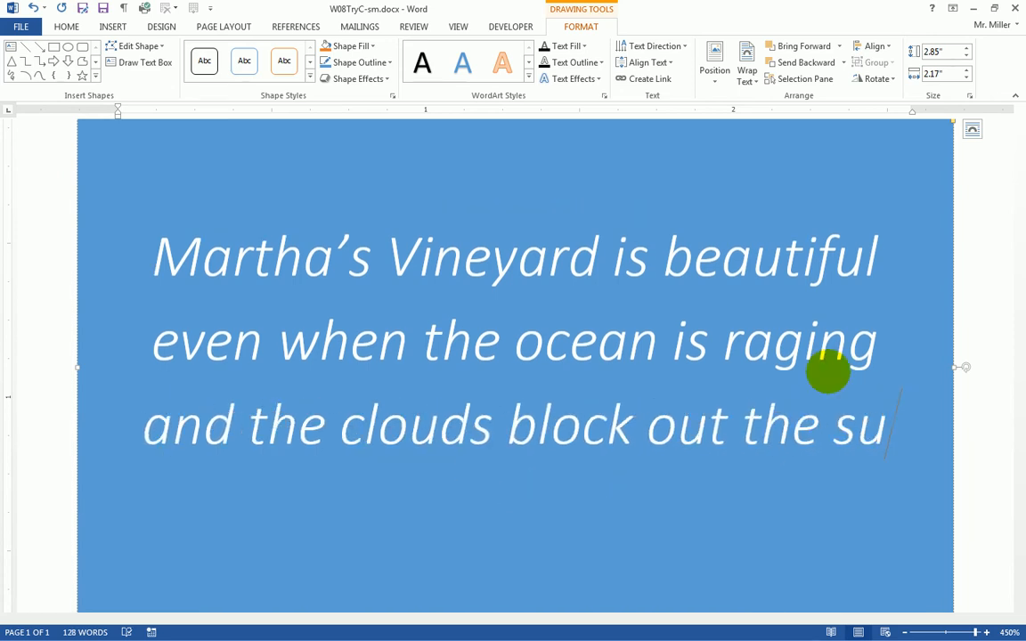
pyautogui.write('n')
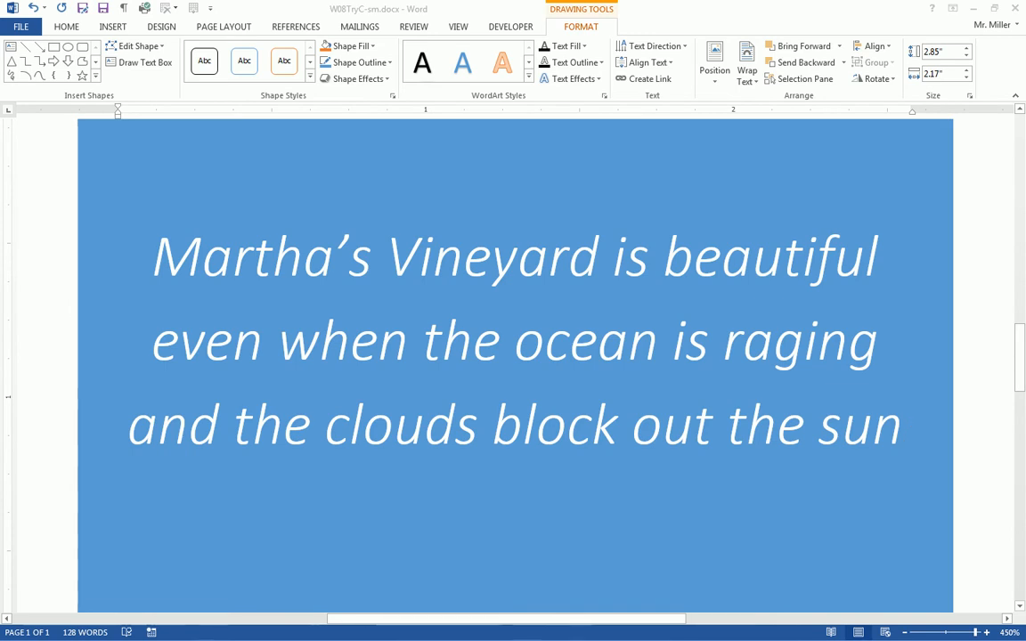
pyautogui.click(573, 348)
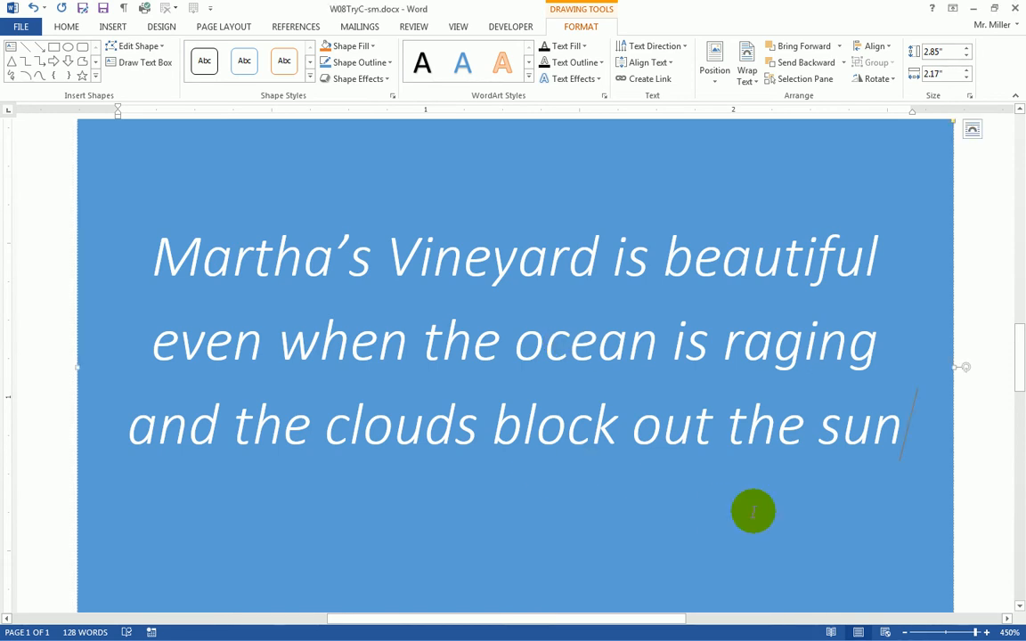
# Step: Move the blue quote text box to the left margin, directly below the second paragraph
pyautogui.click(905, 633)
pyautogui.click(906, 633)
pyautogui.click(906, 633)
pyautogui.click(906, 633)
pyautogui.click(906, 633)
pyautogui.click(905, 633)
pyautogui.click(905, 633)
pyautogui.click(905, 633)
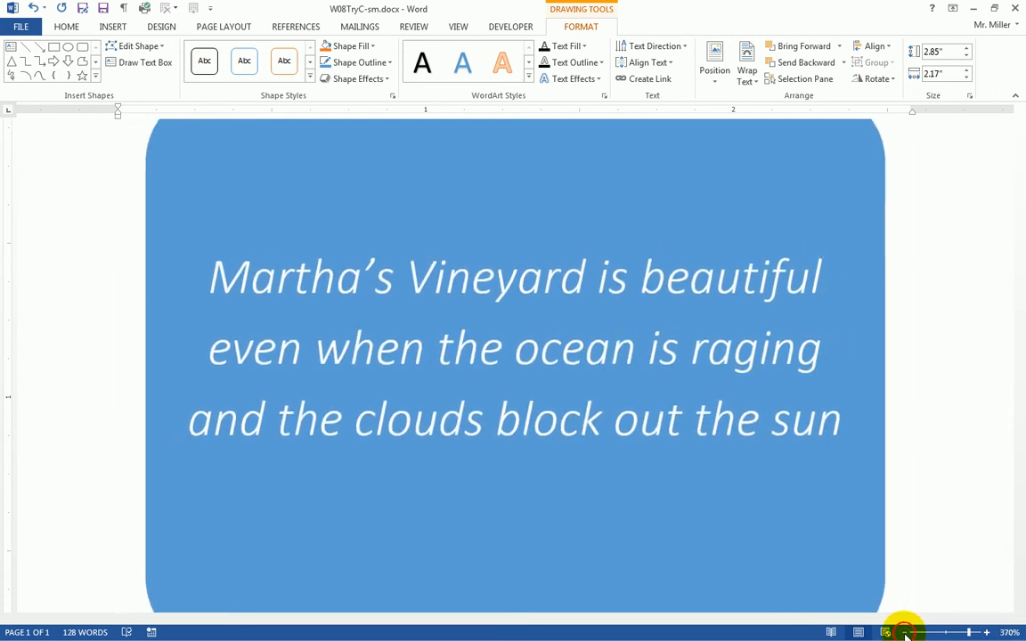
pyautogui.click(905, 633)
pyautogui.click(905, 633)
pyautogui.click(905, 633)
pyautogui.click(905, 633)
pyautogui.click(905, 633)
pyautogui.click(905, 633)
pyautogui.click(905, 633)
pyautogui.click(905, 633)
pyautogui.click(906, 633)
pyautogui.click(905, 633)
pyautogui.click(906, 633)
pyautogui.click(905, 633)
pyautogui.click(905, 633)
pyautogui.click(905, 633)
pyautogui.click(906, 634)
pyautogui.click(906, 633)
pyautogui.click(905, 633)
pyautogui.click(906, 633)
pyautogui.click(905, 633)
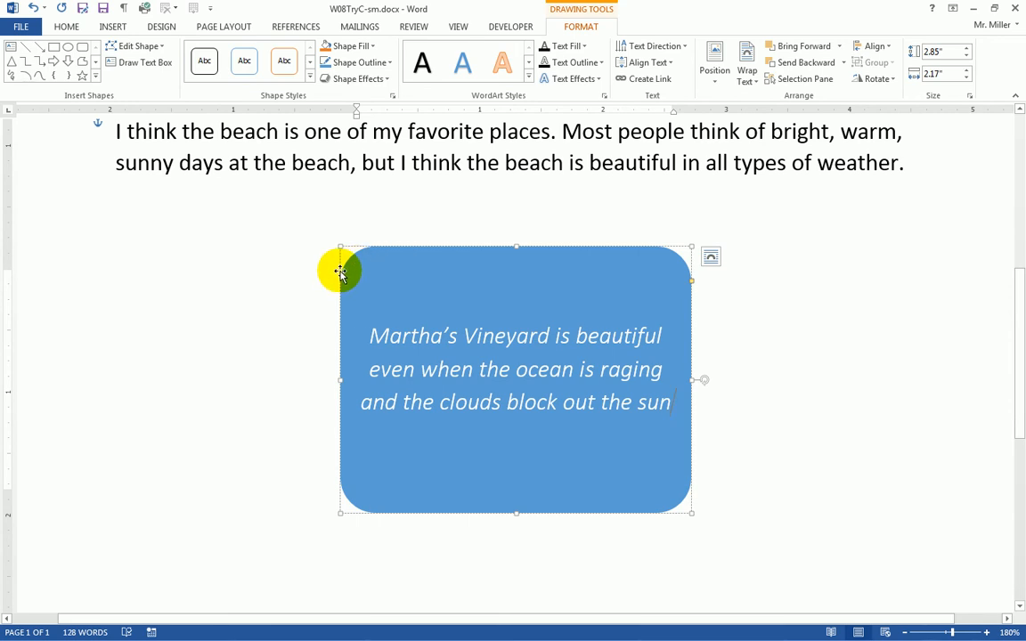
pyautogui.click(442, 246)
pyautogui.moveTo(442, 247); pyautogui.dragTo(212, 202)
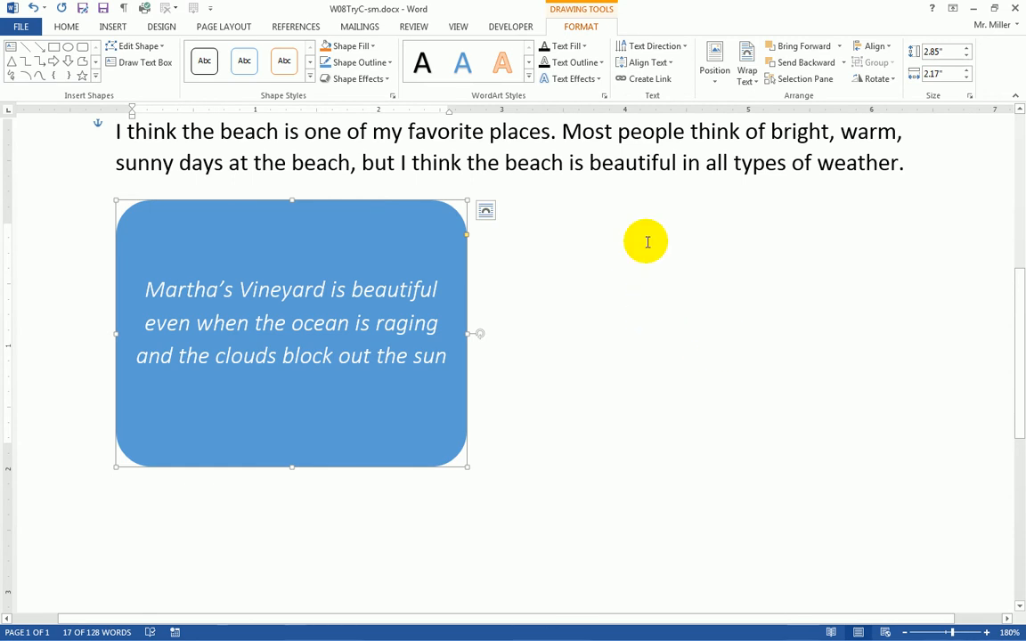
# Step: Draw a blank text box about 1.61" high and 2.76" wide to the right of the blue quote box, below the second paragraph
pyautogui.click(111, 27)
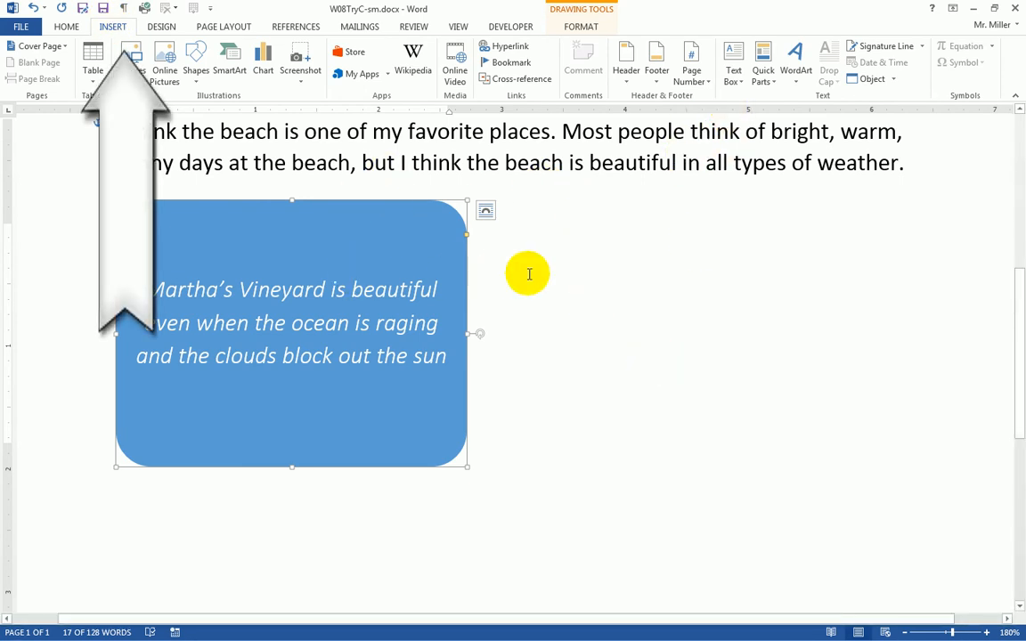
pyautogui.click(601, 277)
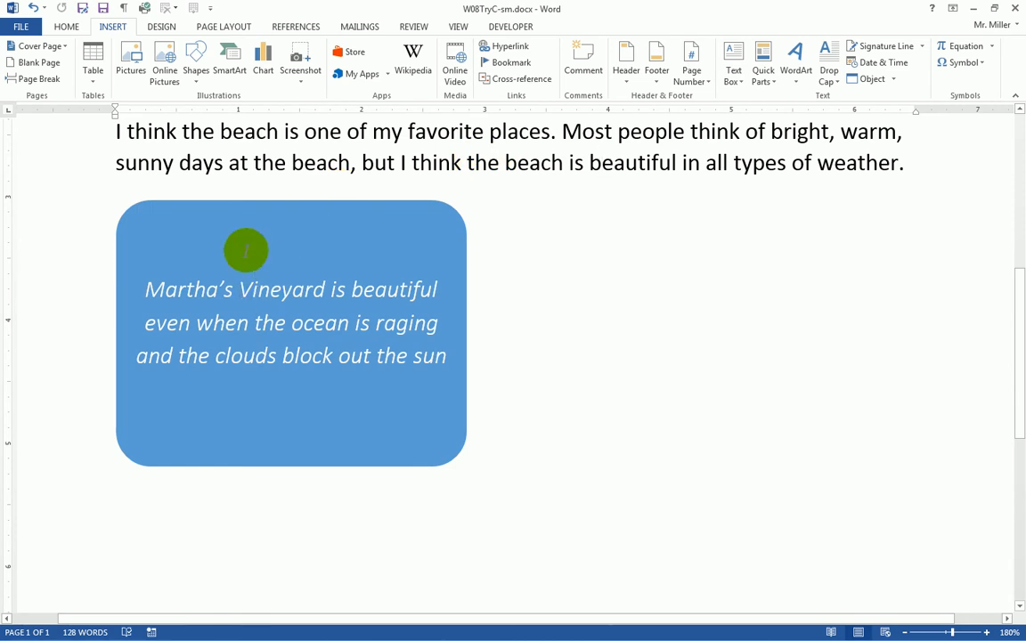
pyautogui.click(908, 164)
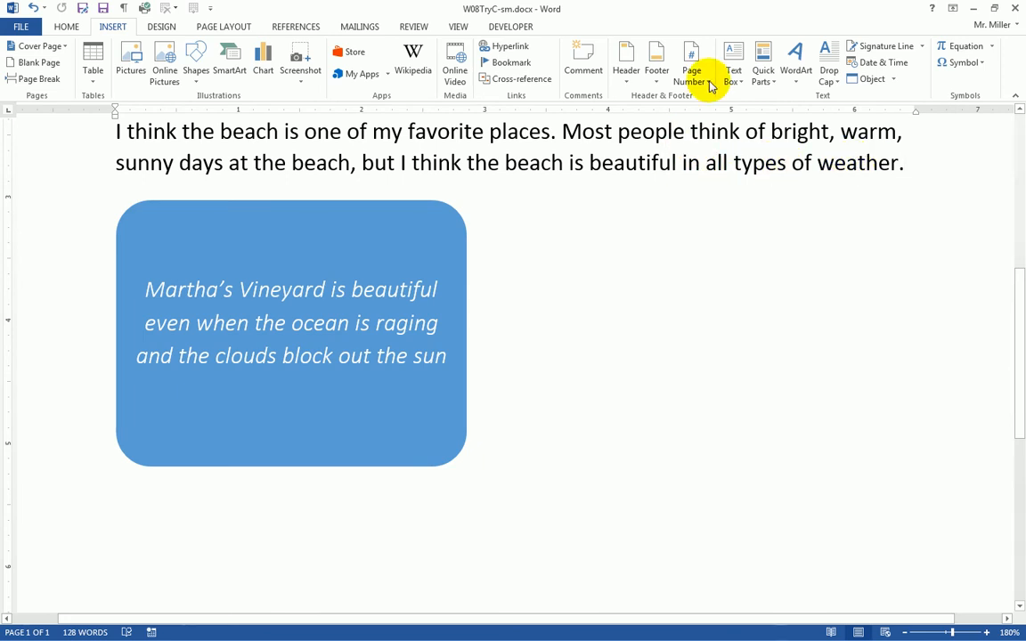
pyautogui.click(734, 71)
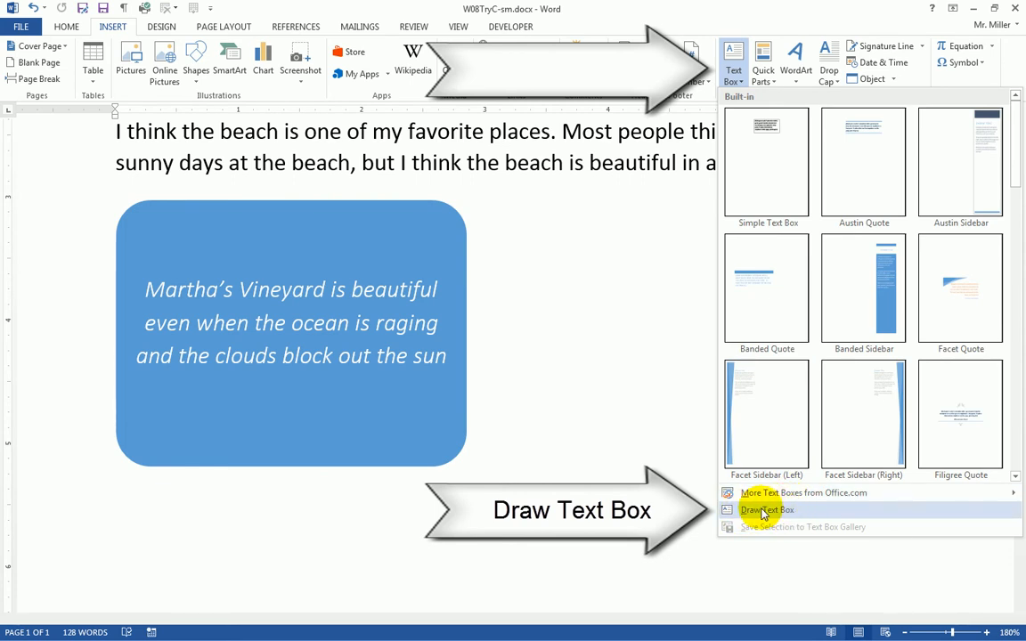
pyautogui.click(763, 511)
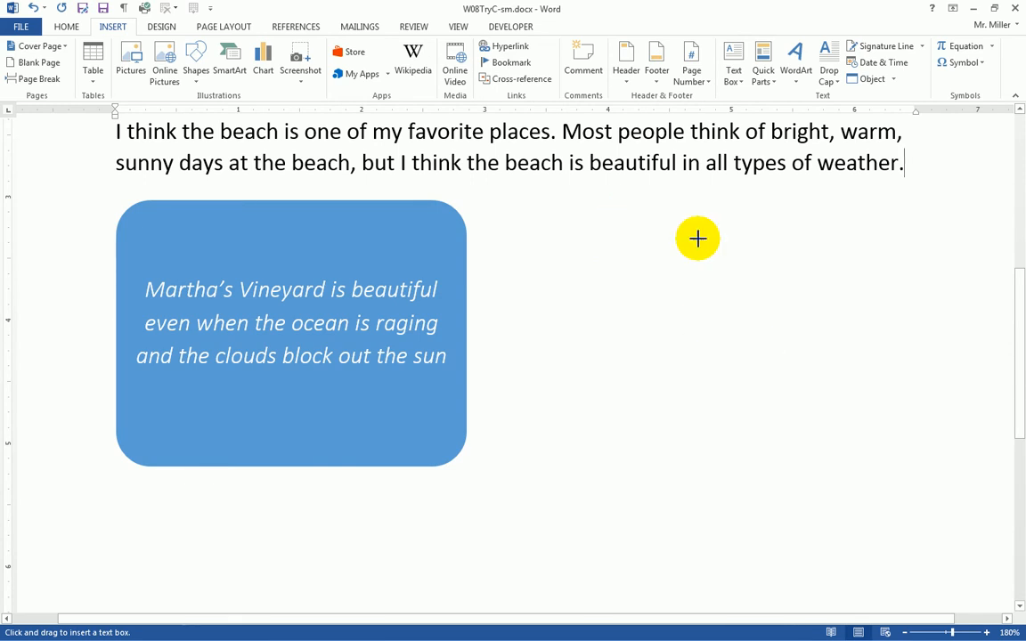
pyautogui.moveTo(535, 214); pyautogui.dragTo(877, 412)
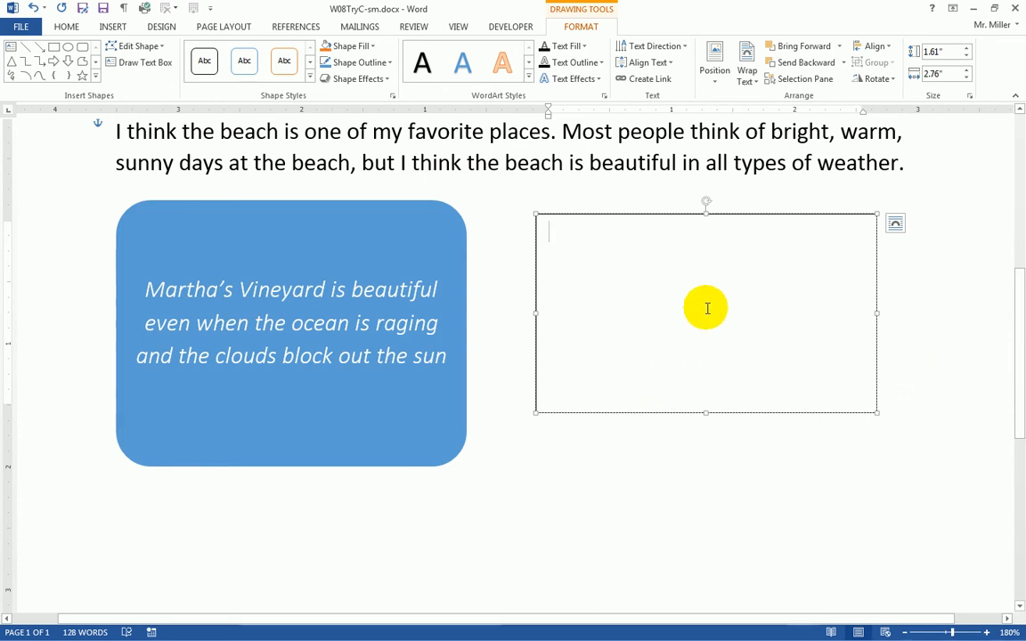
# Step: Copy all the text of the blue quote box and paste it into the blank text box, keeping the source formatting
pyautogui.click(153, 286)
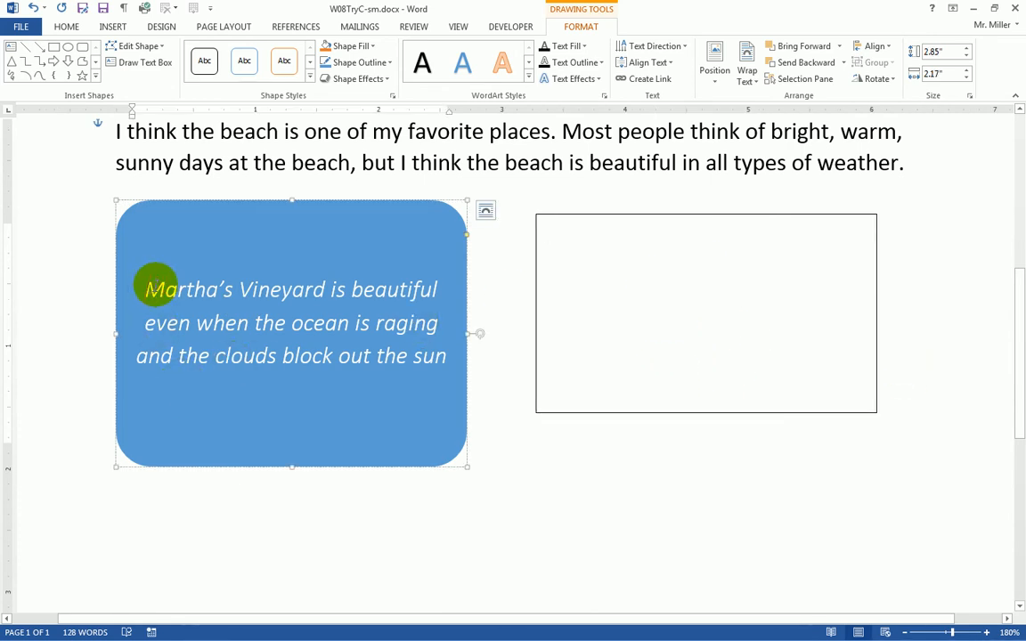
pyautogui.moveTo(153, 286); pyautogui.dragTo(430, 370)
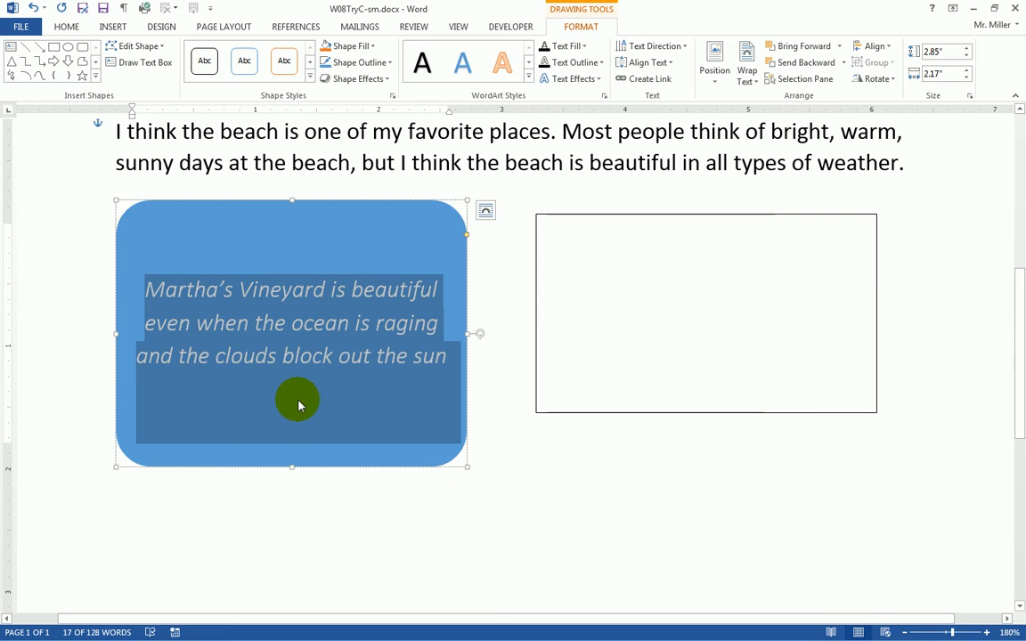
pyautogui.rightClick(276, 341)
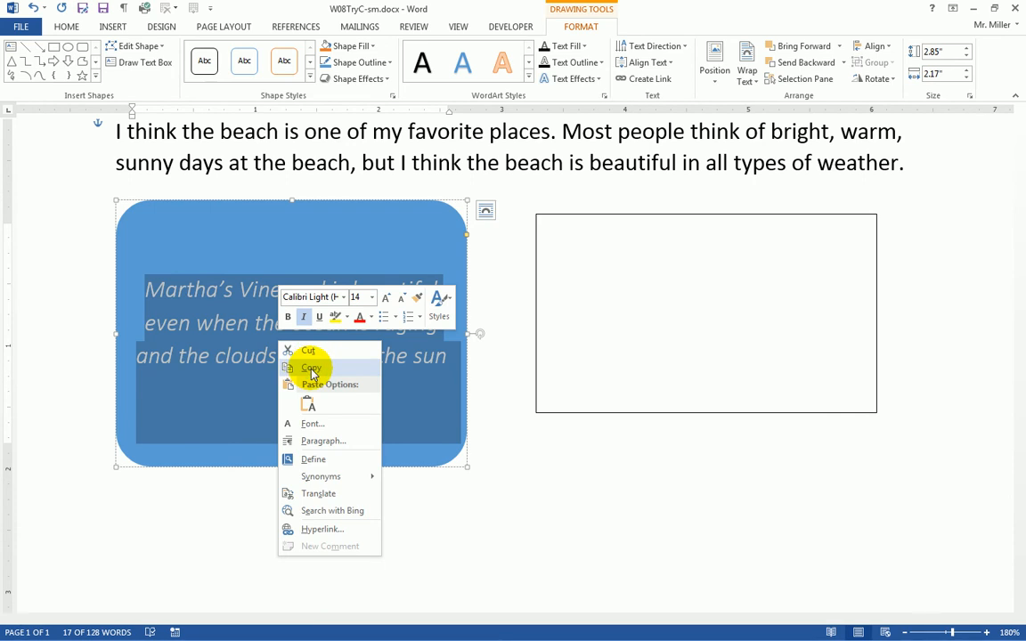
pyautogui.click(311, 368)
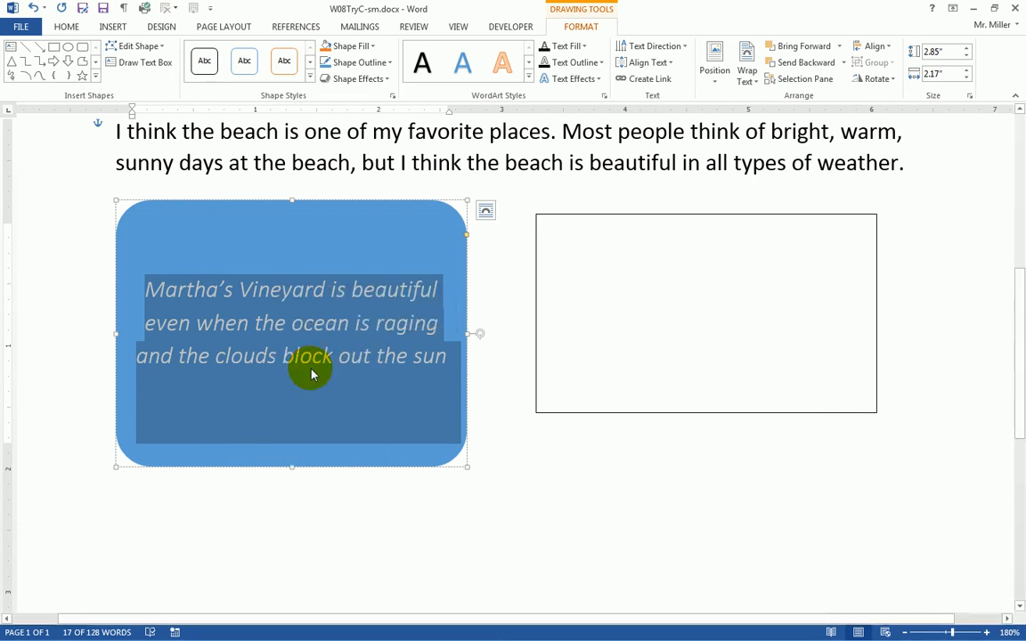
pyautogui.click(700, 278)
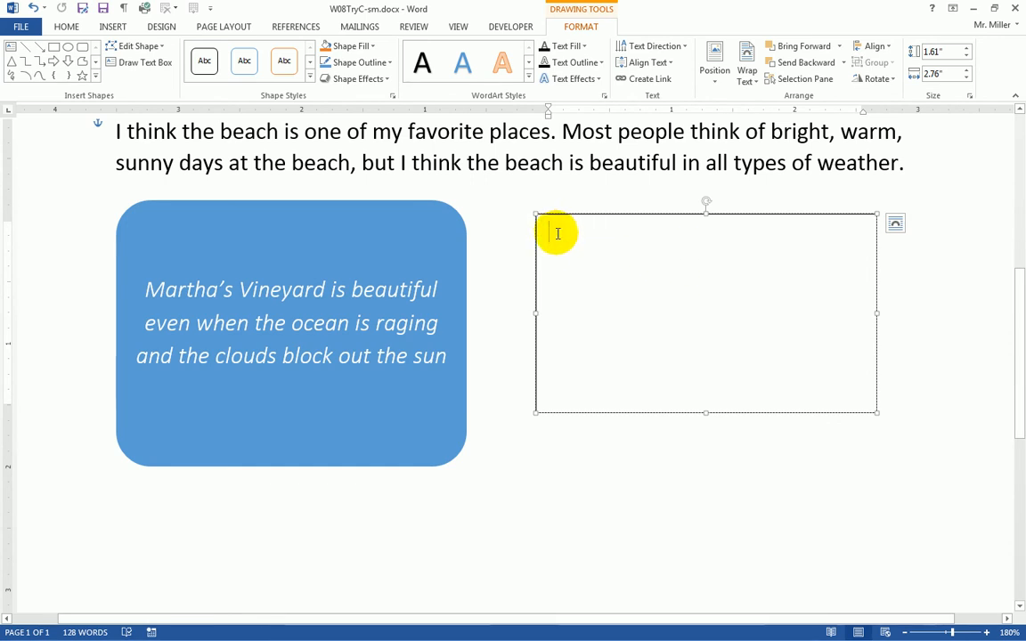
pyautogui.rightClick(557, 233)
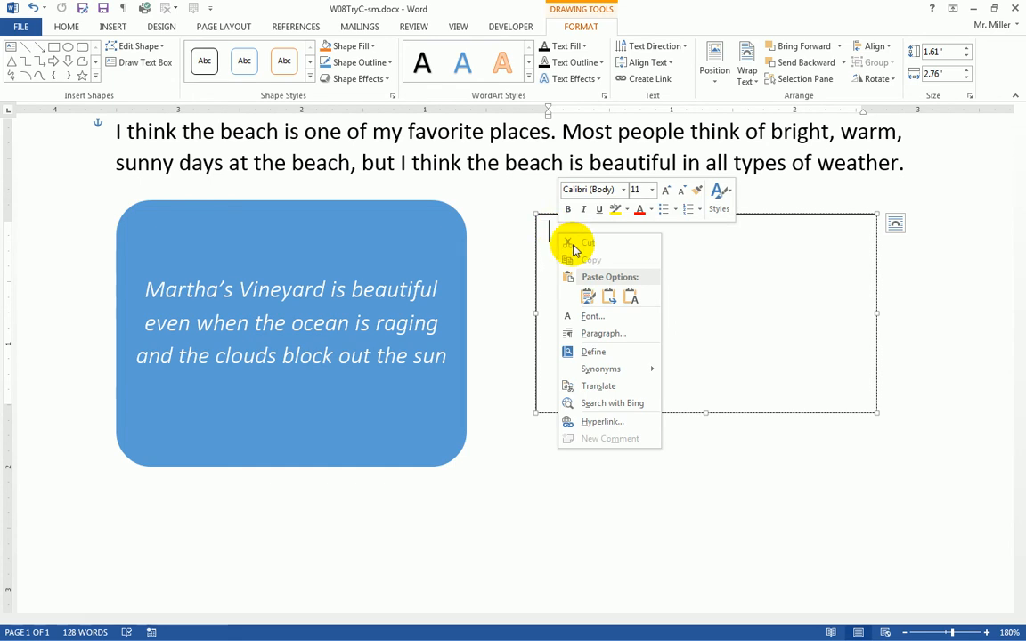
pyautogui.click(587, 298)
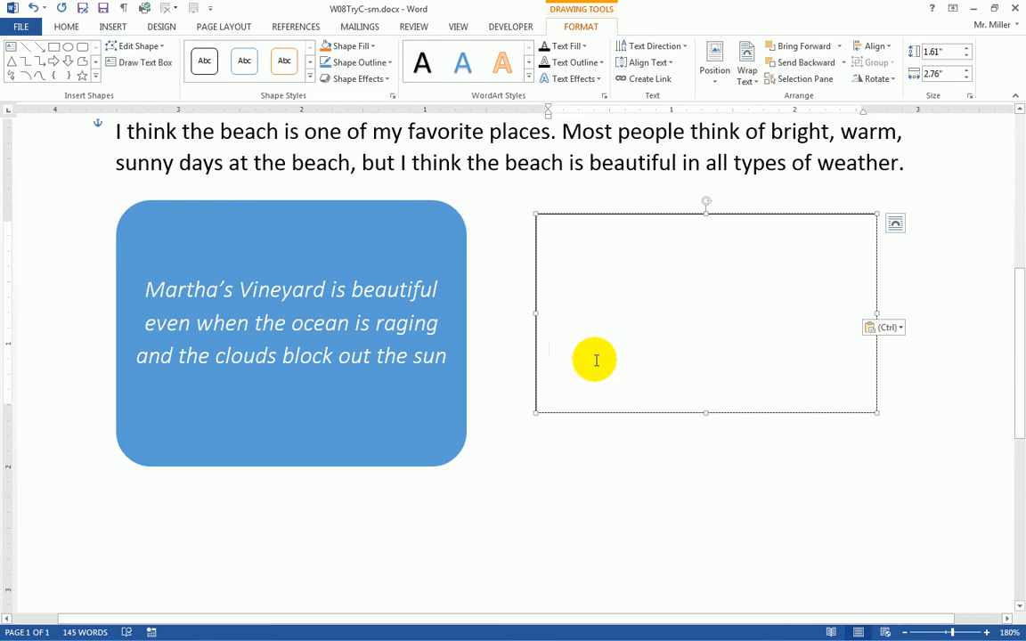
# Step: Set the font color of all the pasted quote text in the blank text box to Automatic
pyautogui.moveTo(573, 319); pyautogui.dragTo(535, 235)
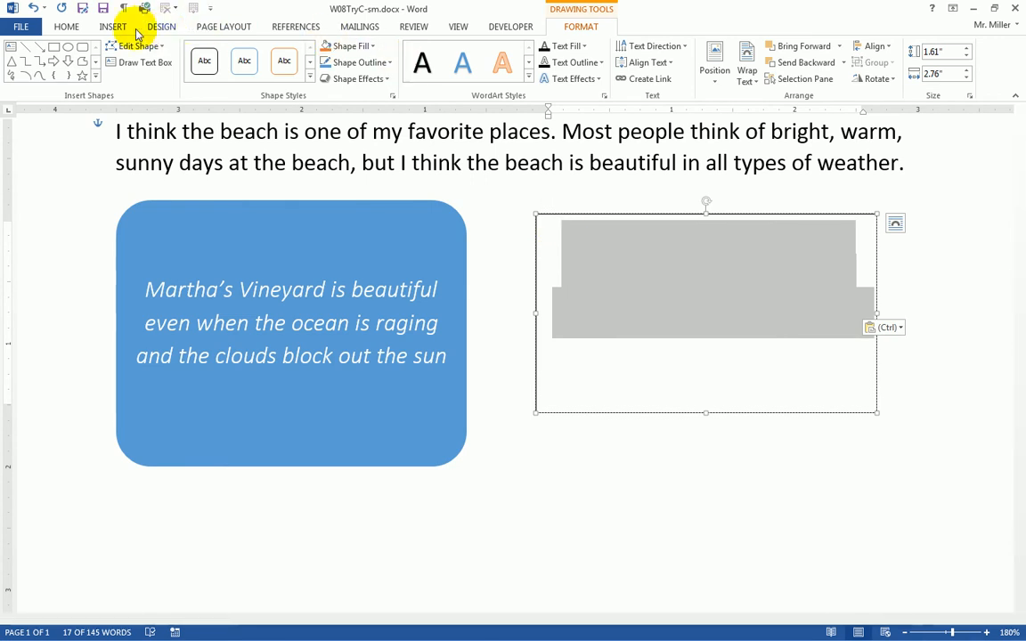
pyautogui.click(68, 28)
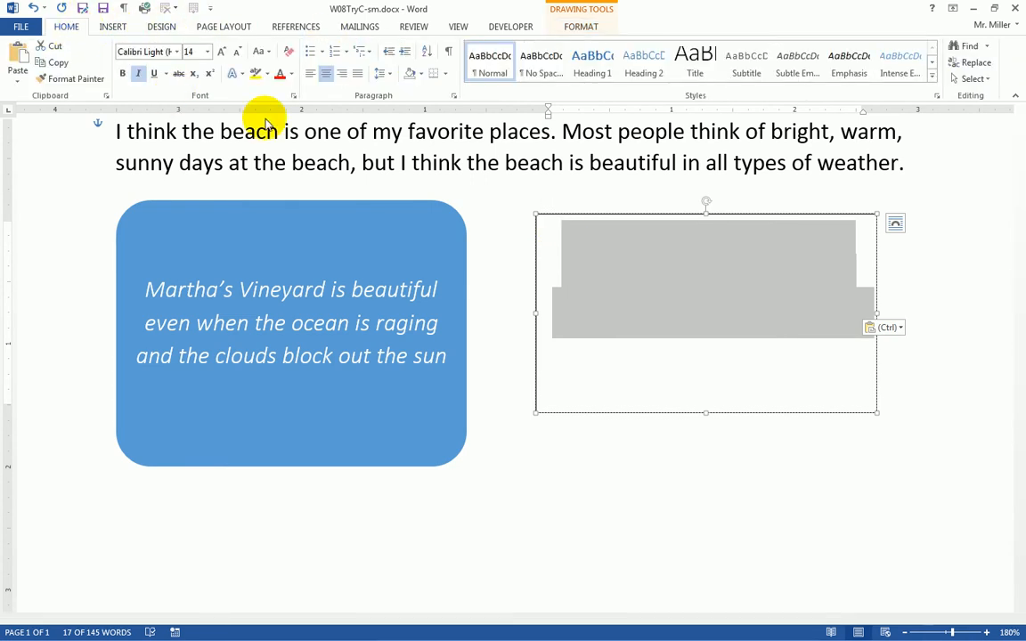
pyautogui.click(292, 76)
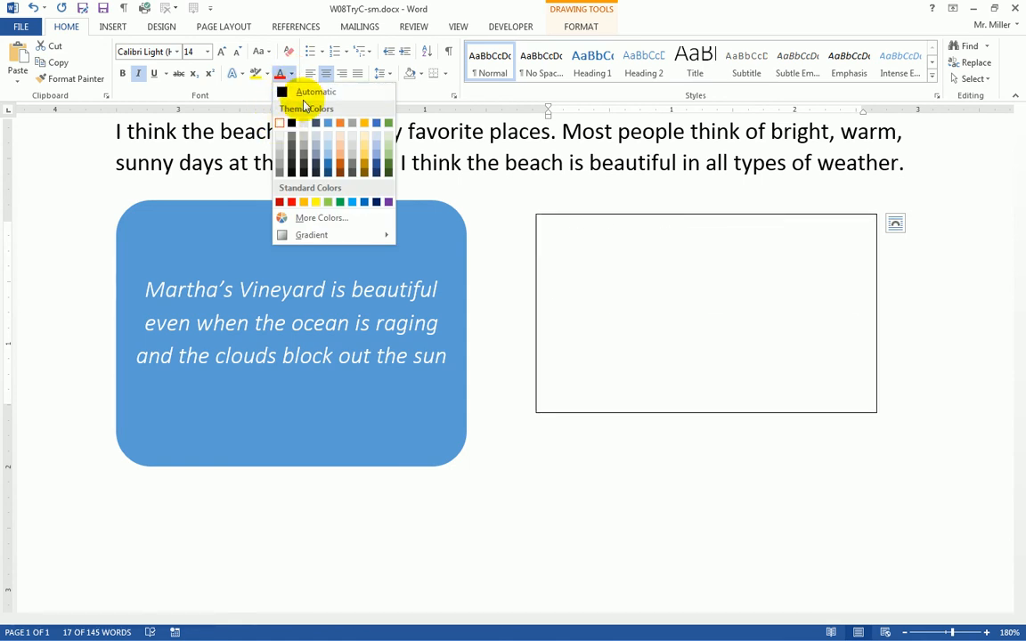
pyautogui.click(298, 94)
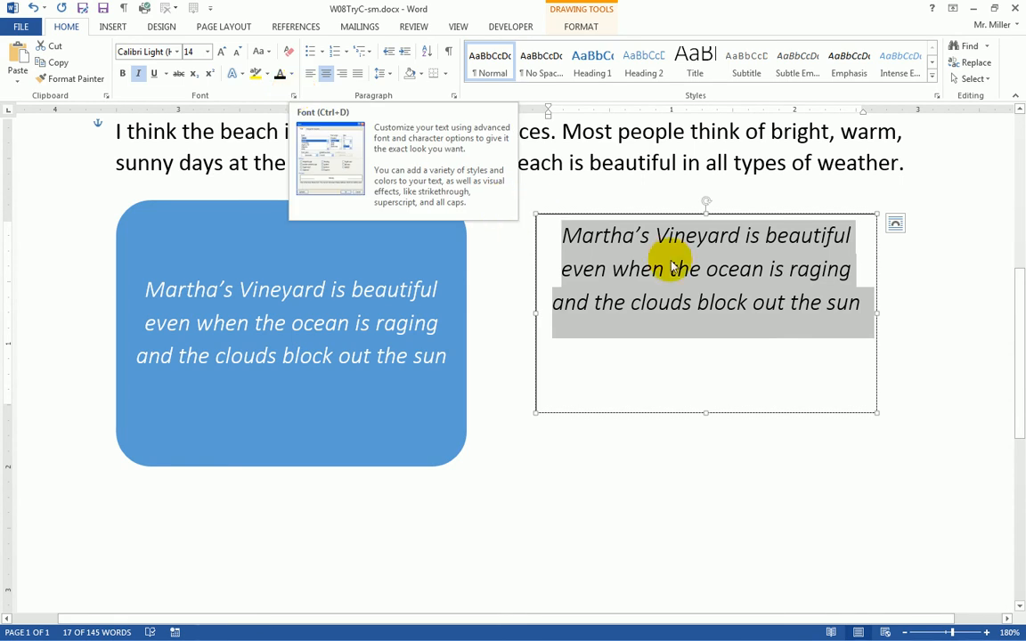
pyautogui.click(767, 274)
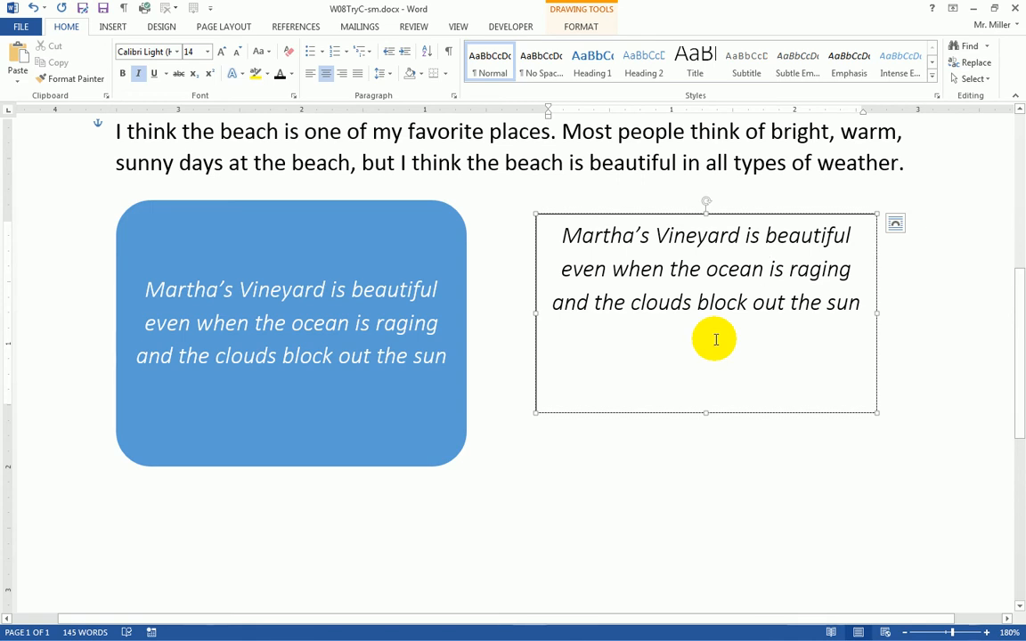
# Step: Enclose the "Martha’s Vineyard Beach Scene" heading in a text box by drawing a text box around the selected title
pyautogui.scroll(-4, 715, 339)
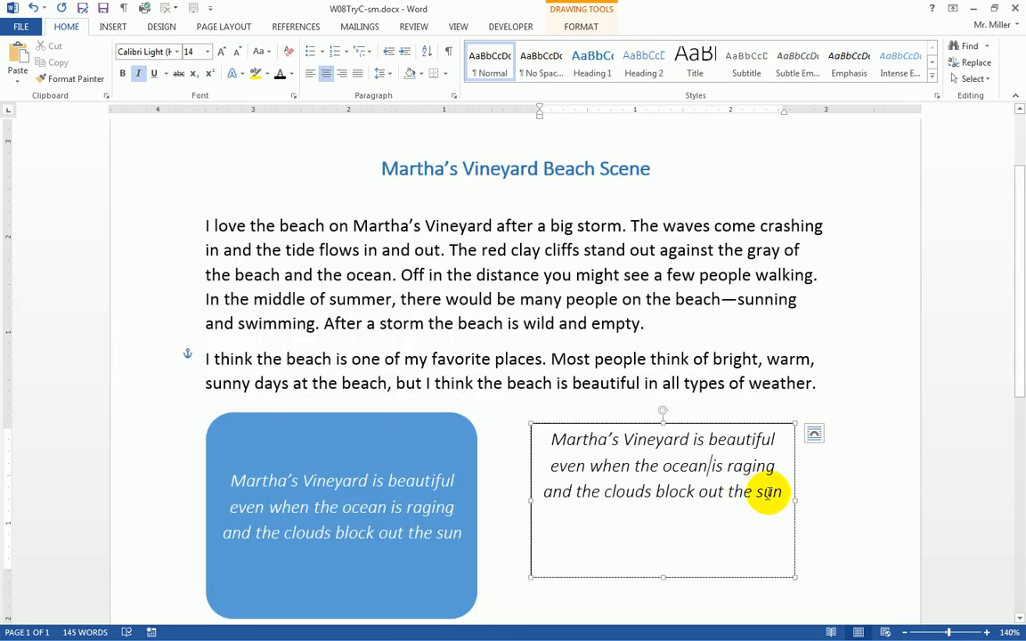
pyautogui.click(906, 632)
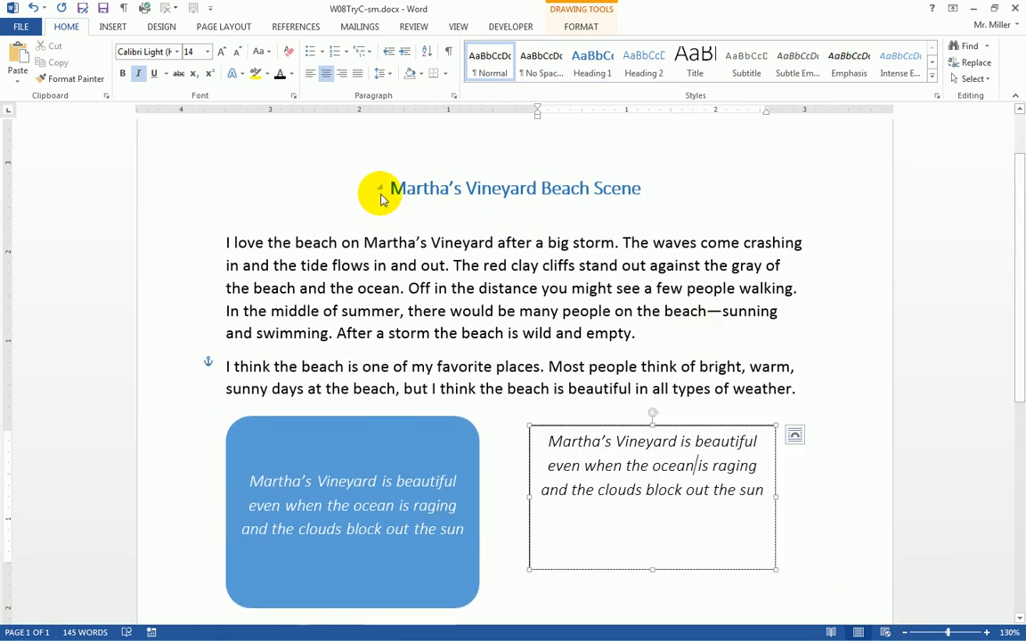
pyautogui.moveTo(389, 188); pyautogui.dragTo(612, 195)
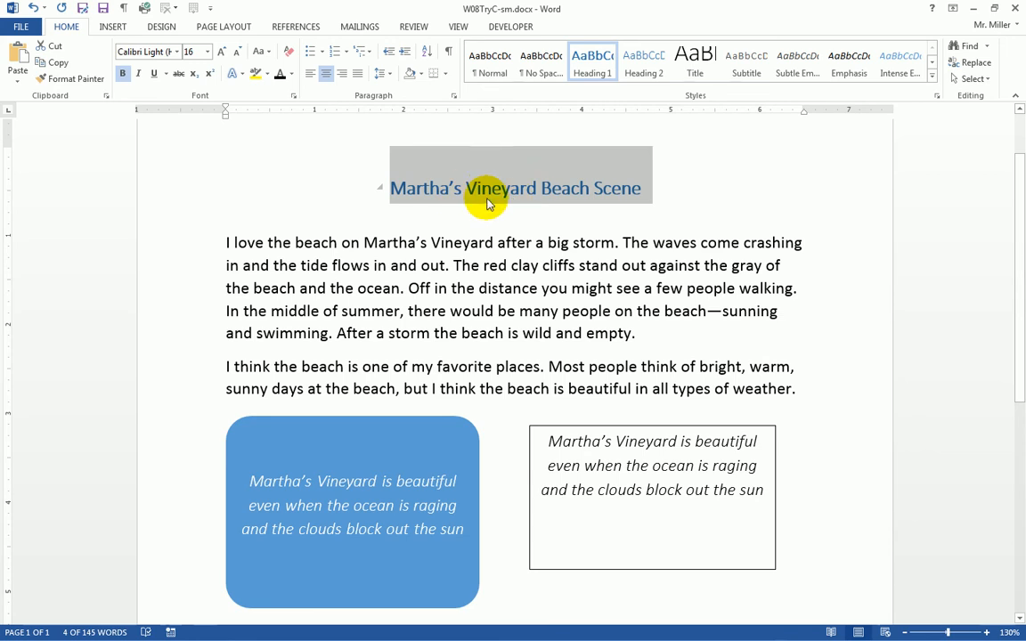
pyautogui.click(114, 27)
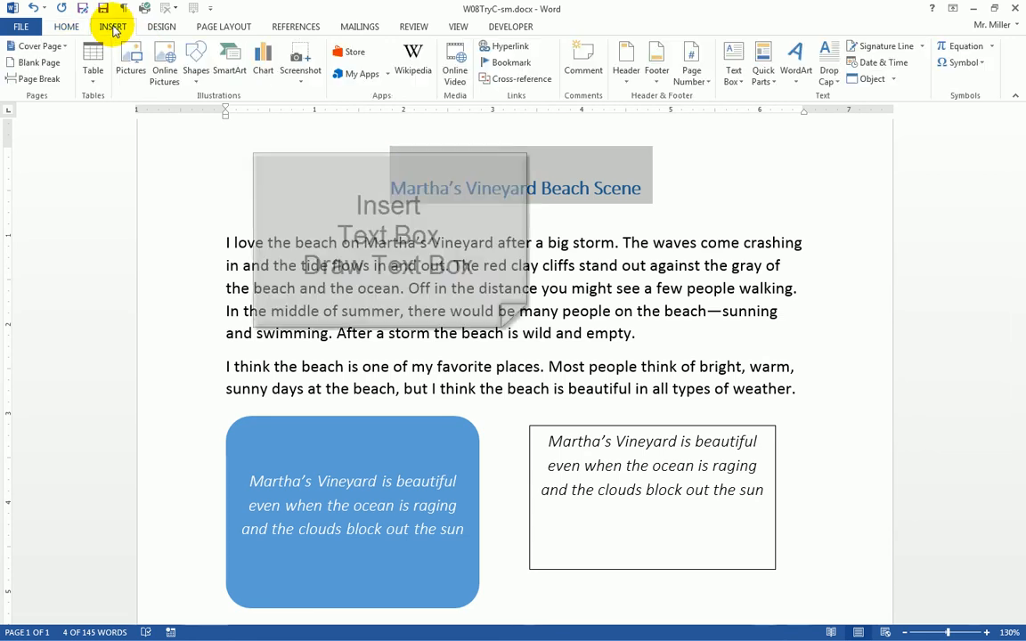
pyautogui.click(736, 82)
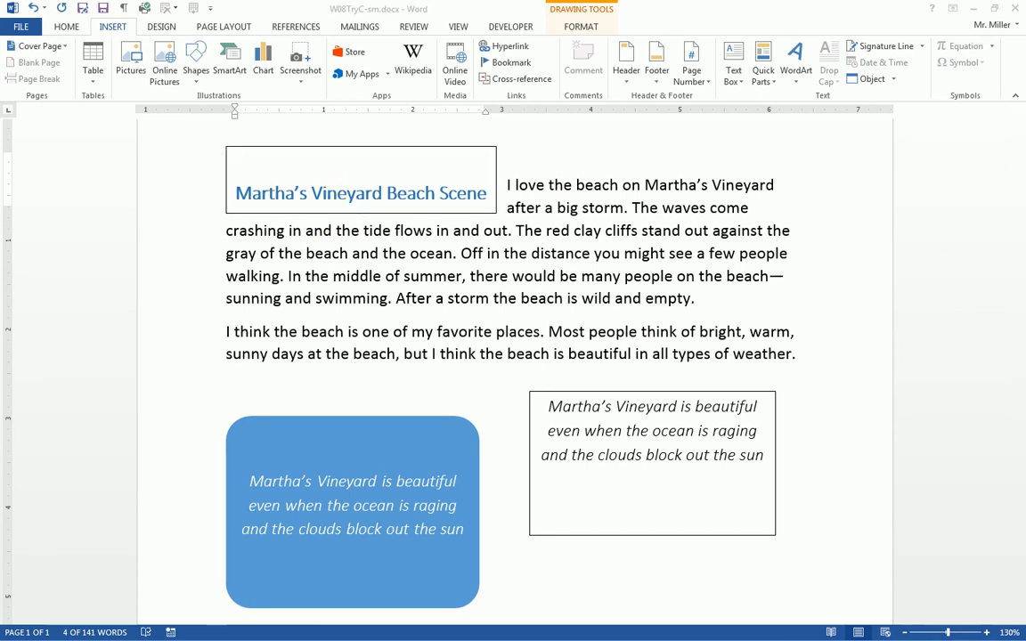
pyautogui.click(412, 177)
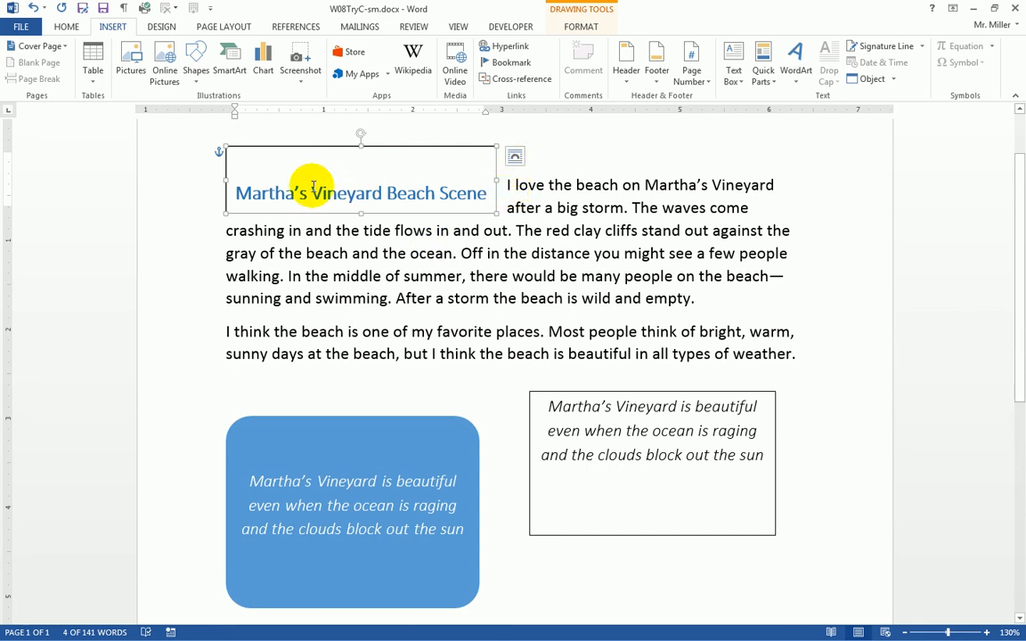
# Step: Set the layout of the heading's text box to In Line with Text
pyautogui.click(515, 160)
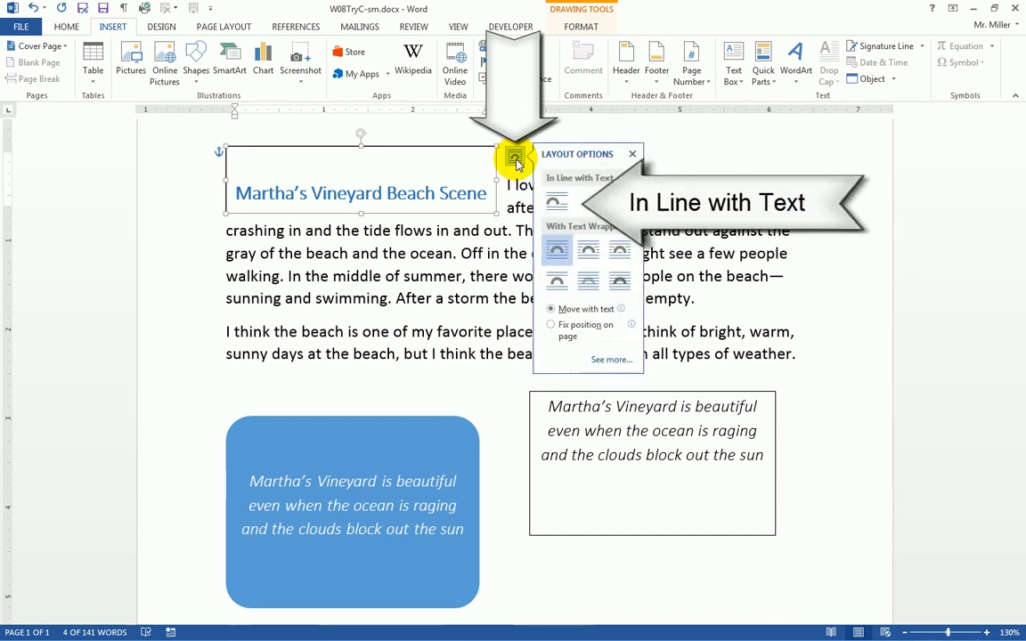
pyautogui.click(555, 208)
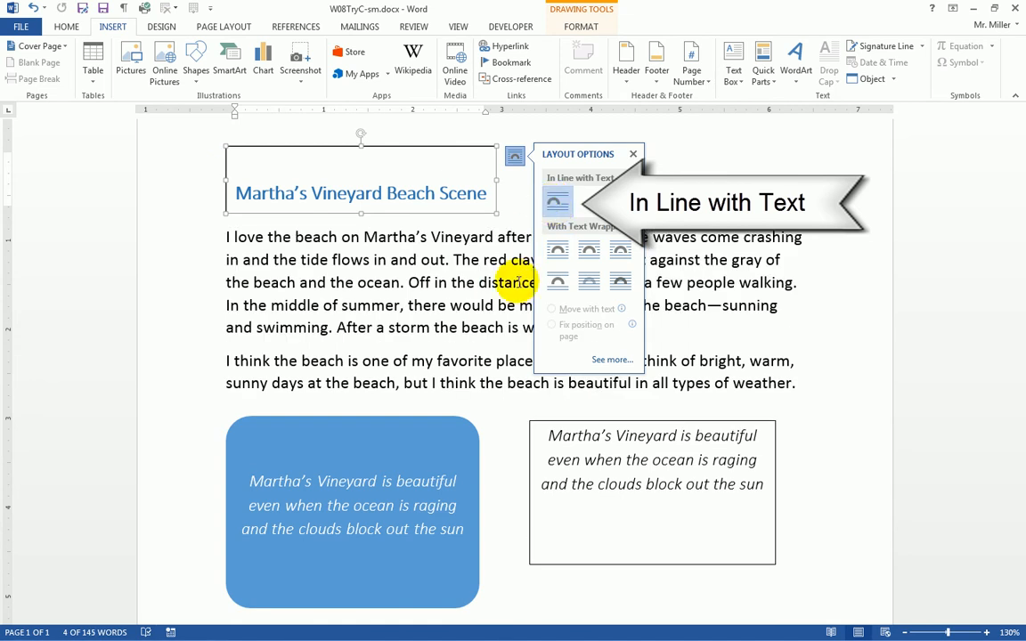
pyautogui.click(374, 285)
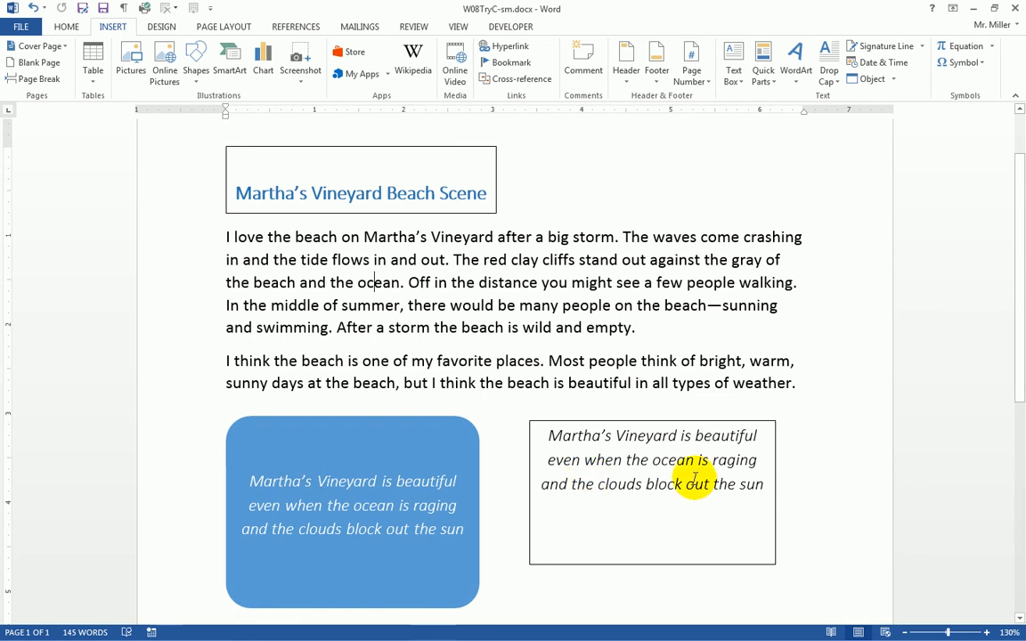
# Step: Close the finished W08TryC-sm document
pyautogui.click(460, 465)
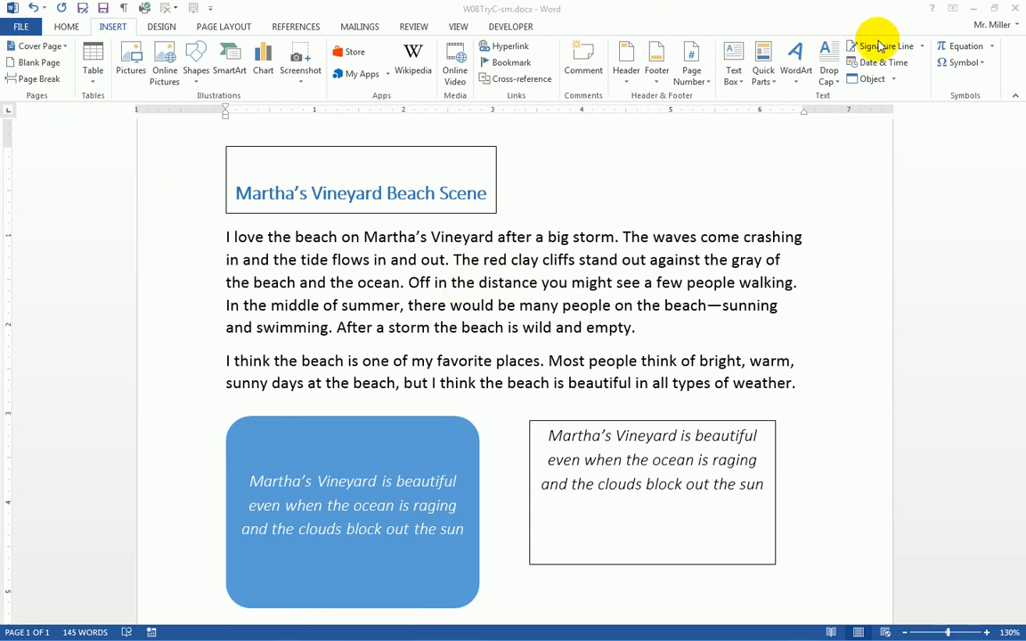
pyautogui.click(24, 28)
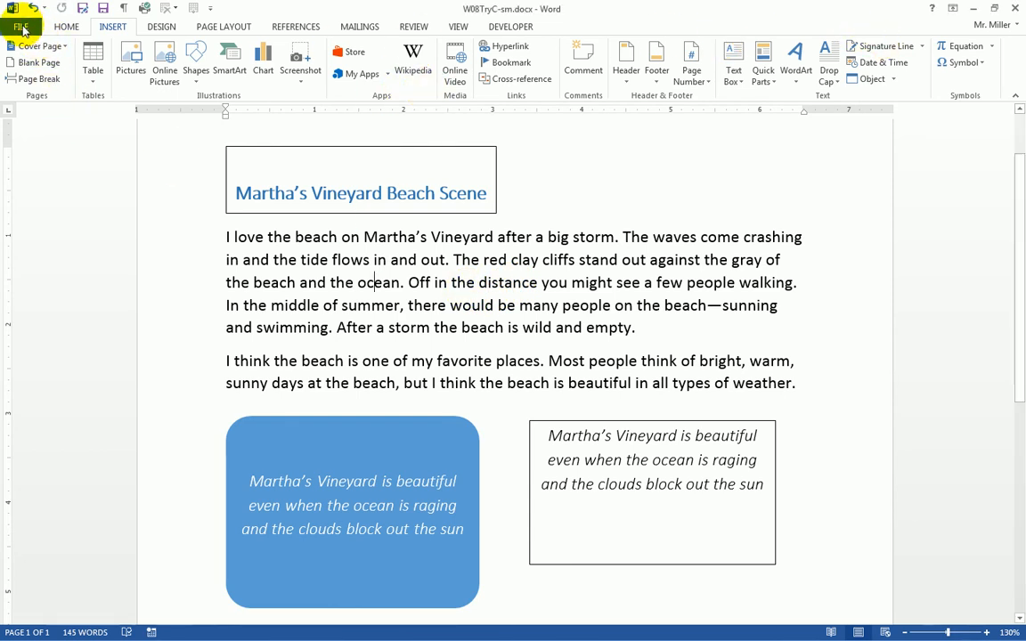
pyautogui.click(24, 27)
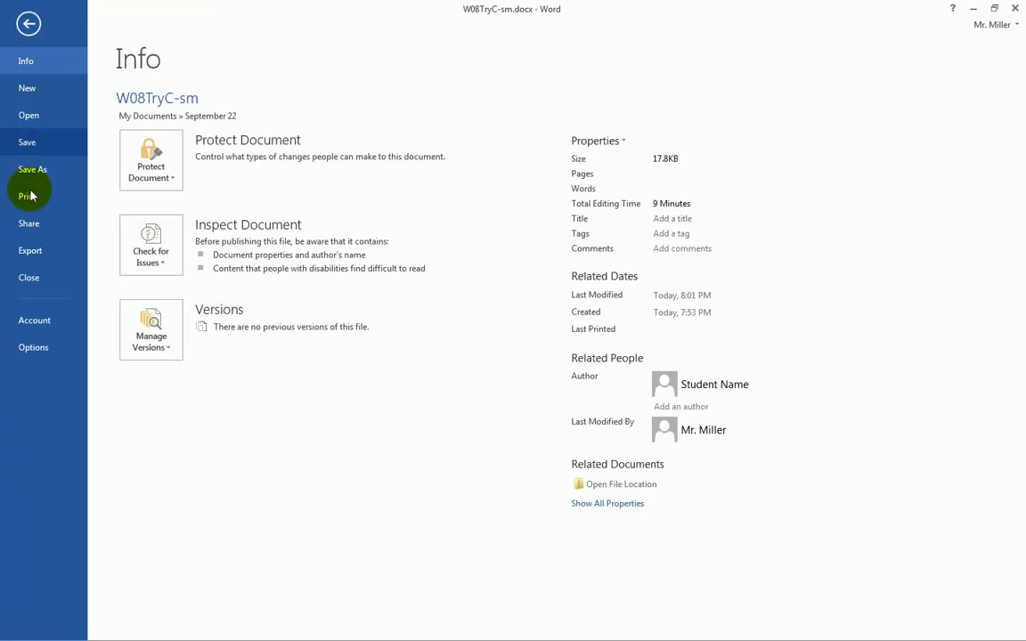
pyautogui.click(32, 278)
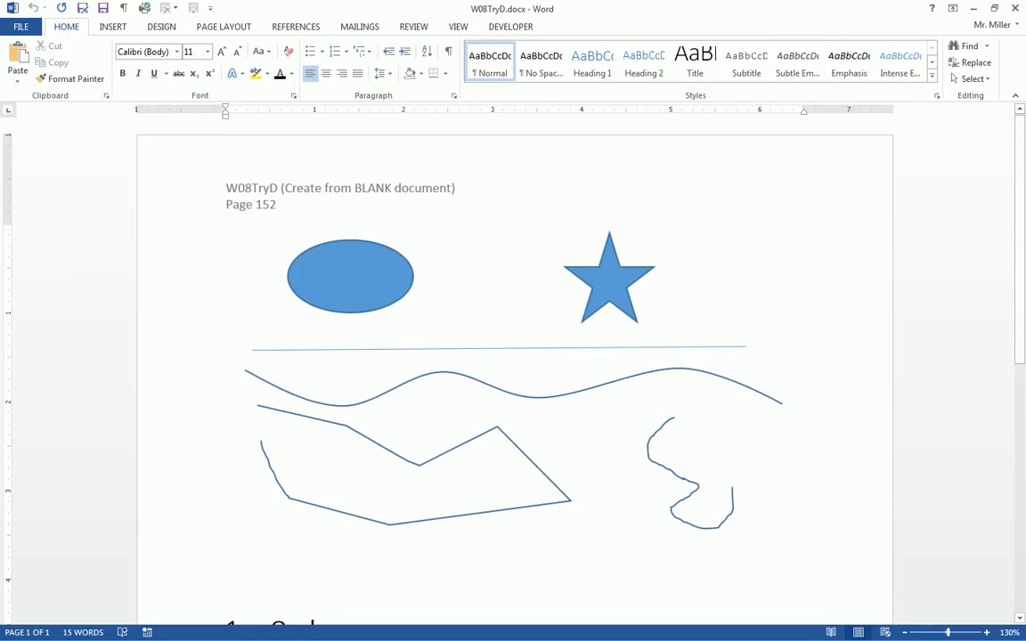
# Step: Create a new blank document for the W08TryD exercise
pyautogui.click(21, 26)
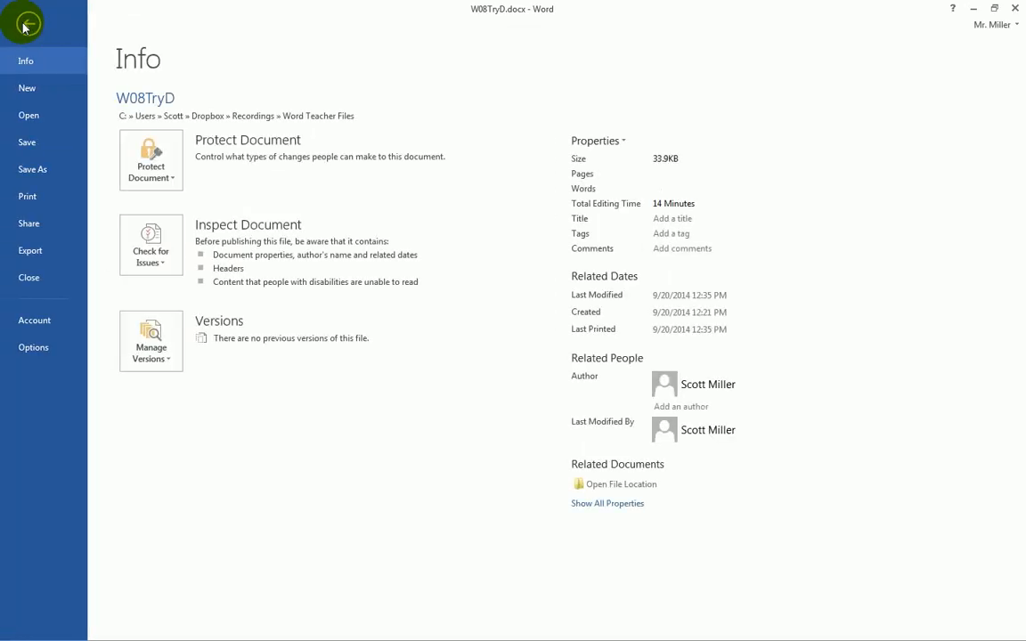
pyautogui.click(27, 91)
pyautogui.click(188, 261)
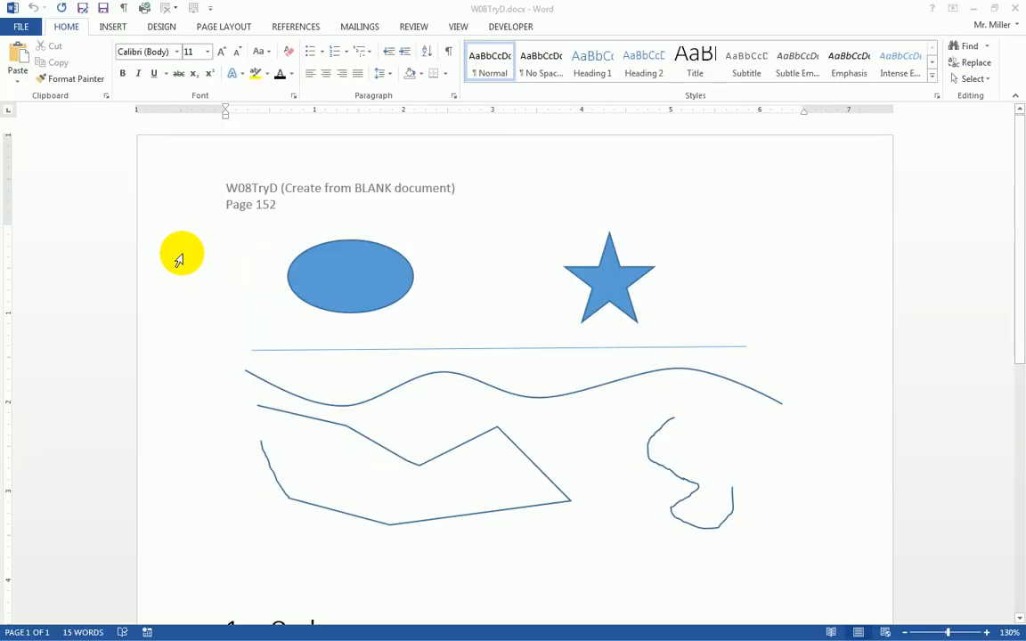
pyautogui.click(112, 27)
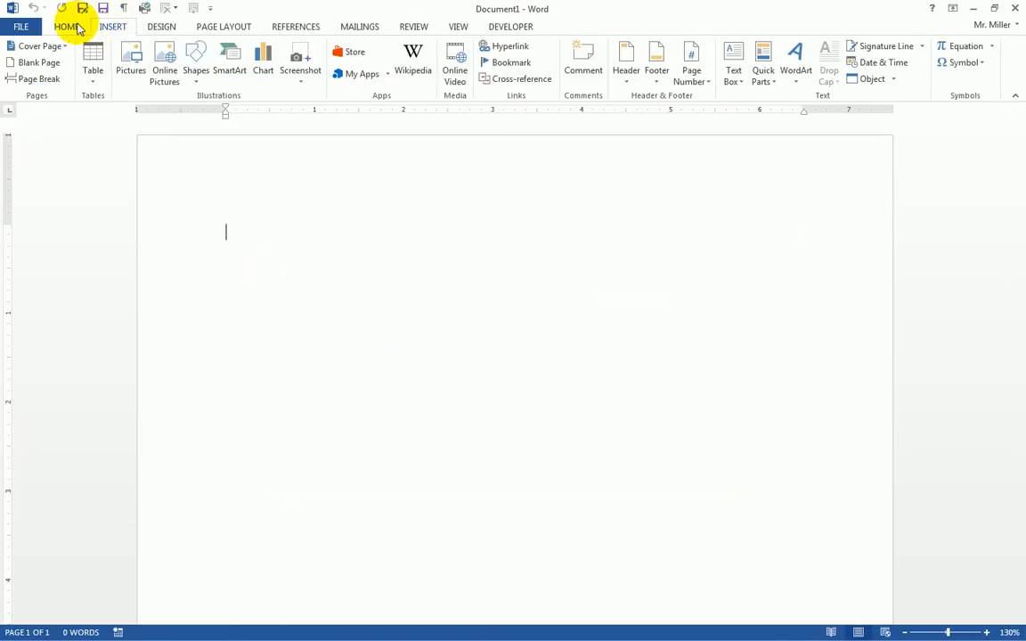
# Step: Save the blank document as W08TryD-sm in the September 22 folder on the computer
pyautogui.click(19, 27)
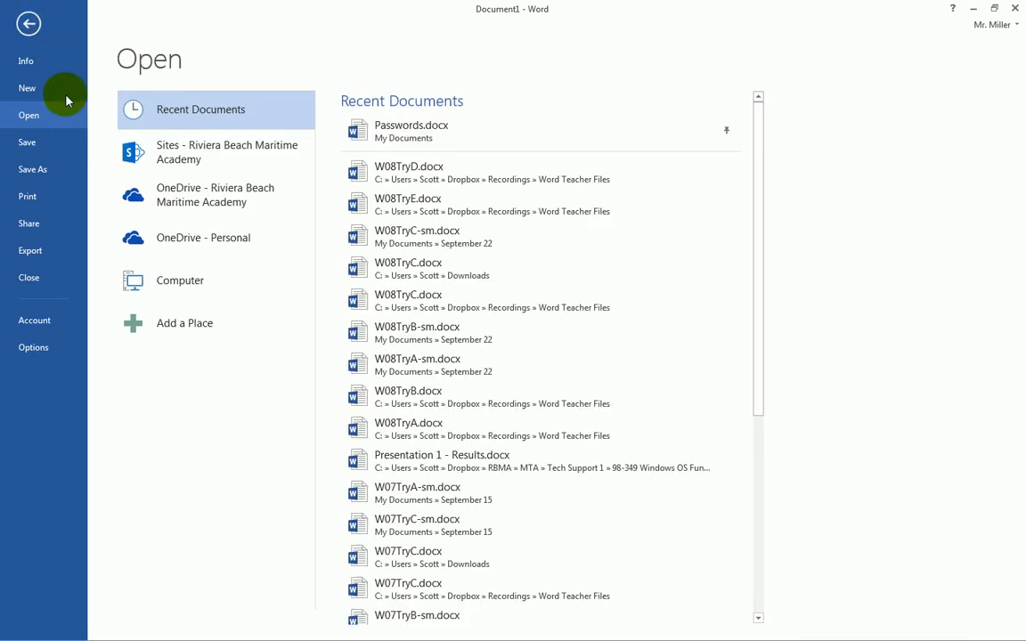
pyautogui.click(32, 171)
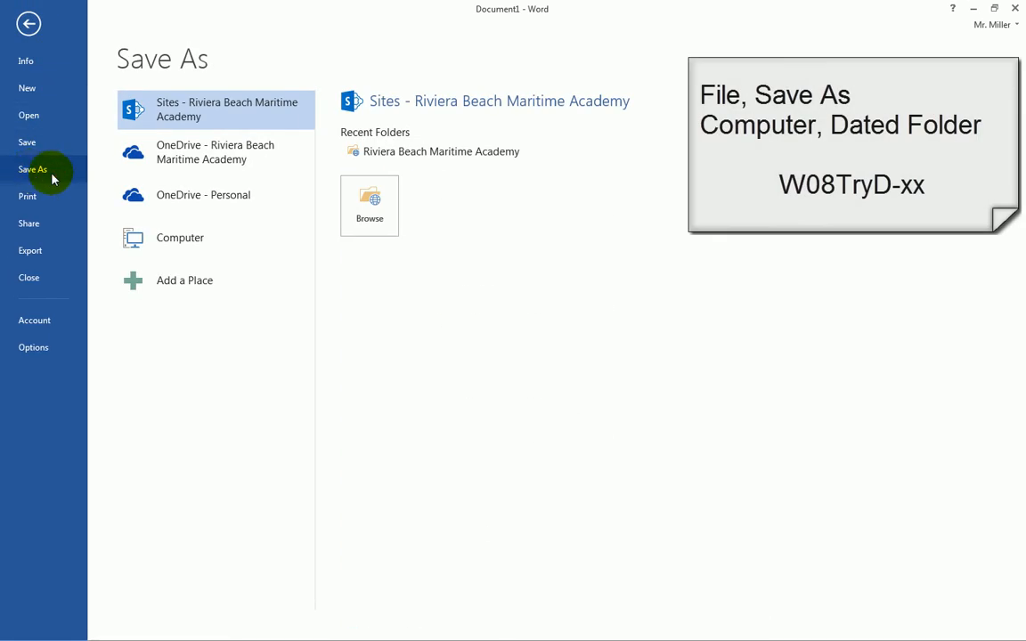
pyautogui.click(160, 246)
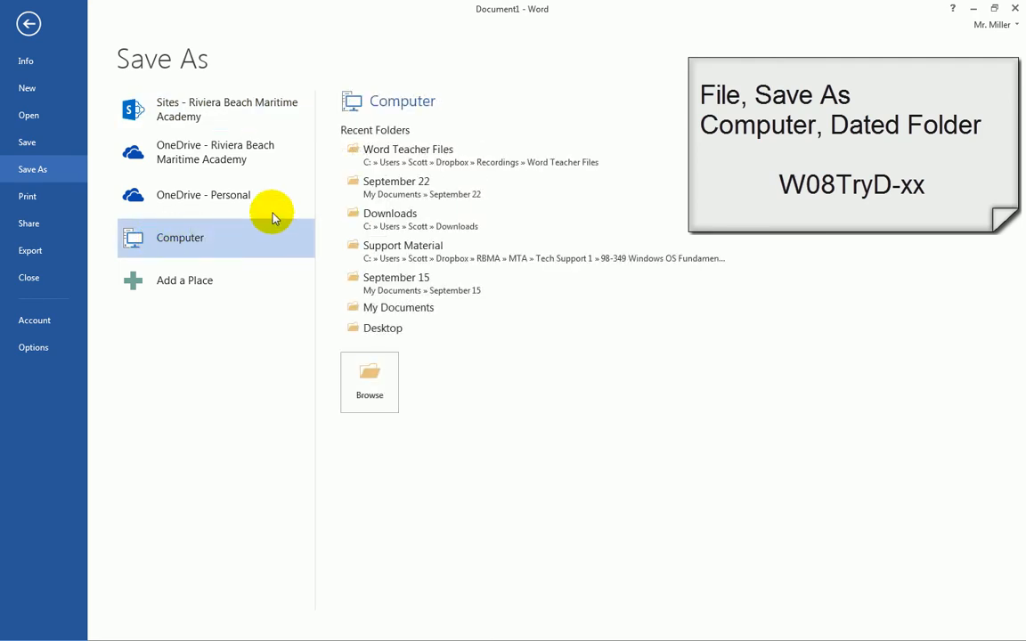
pyautogui.click(429, 186)
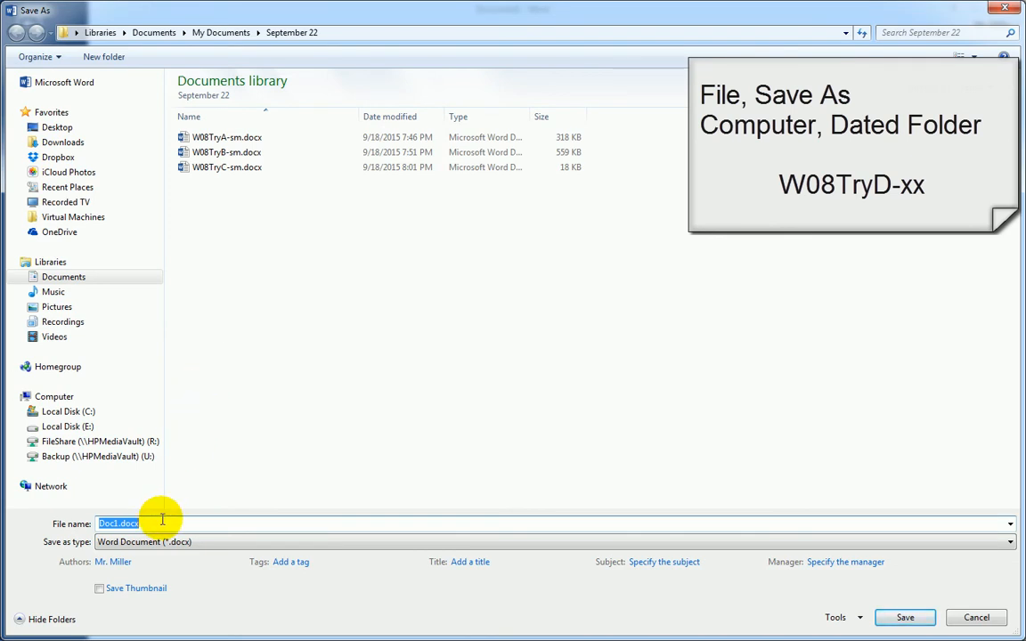
pyautogui.write('W08')
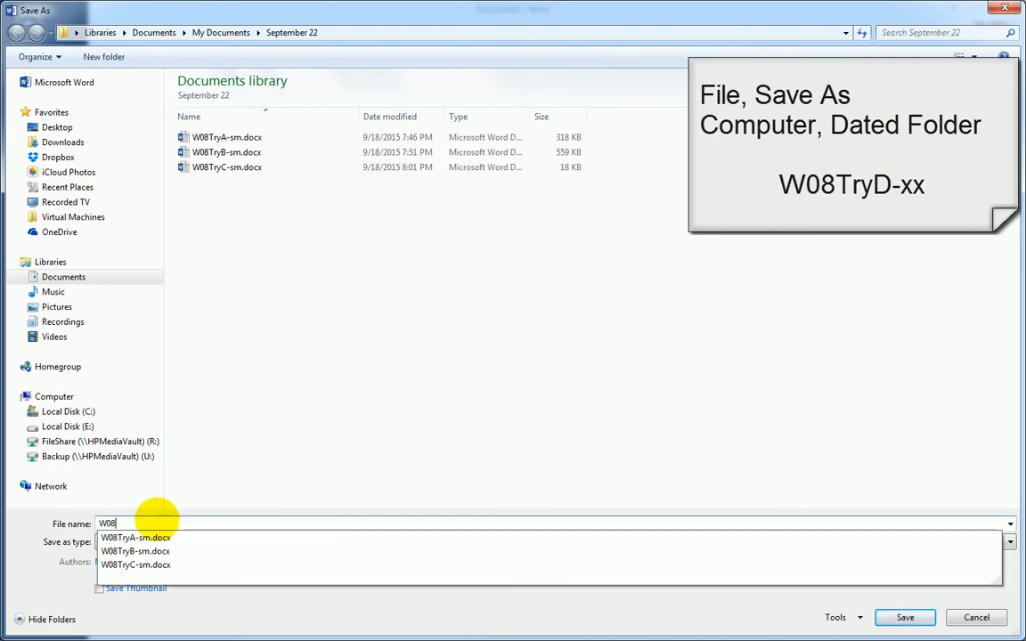
pyautogui.write('Try')
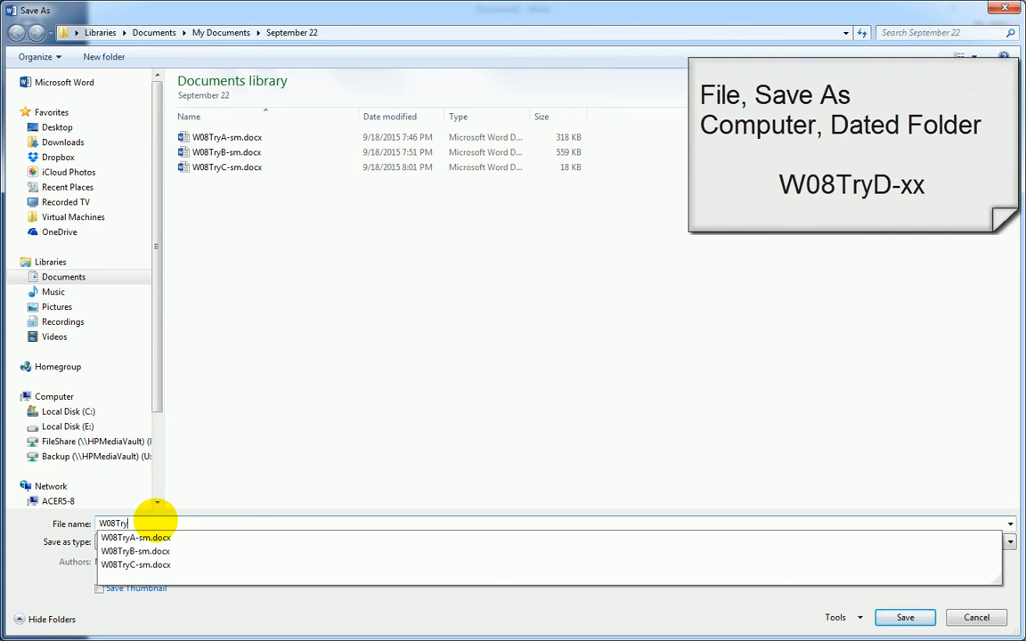
pyautogui.write('D-sm')
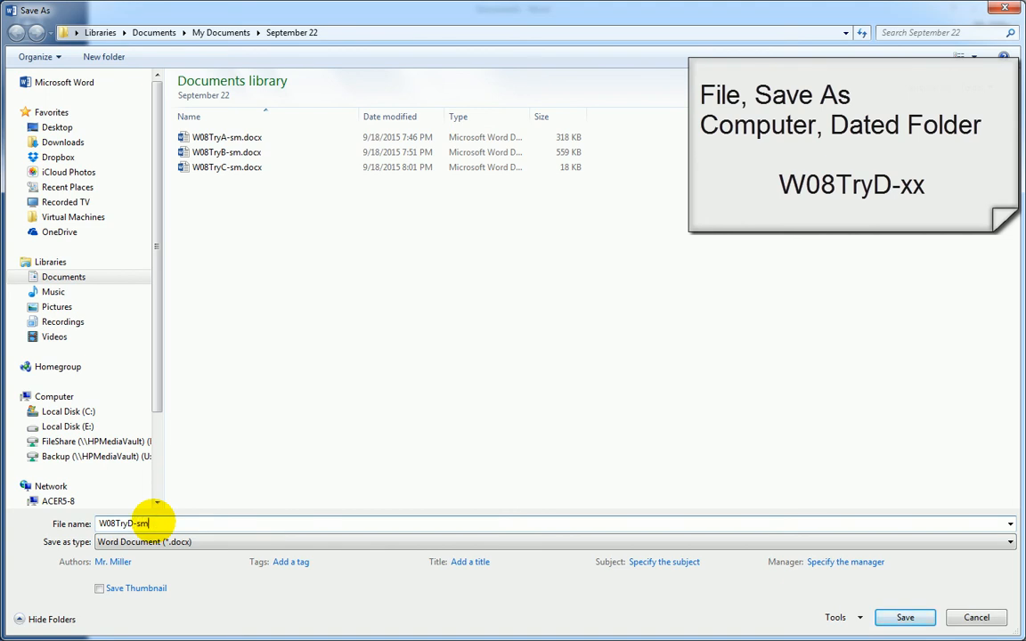
pyautogui.press('Return')
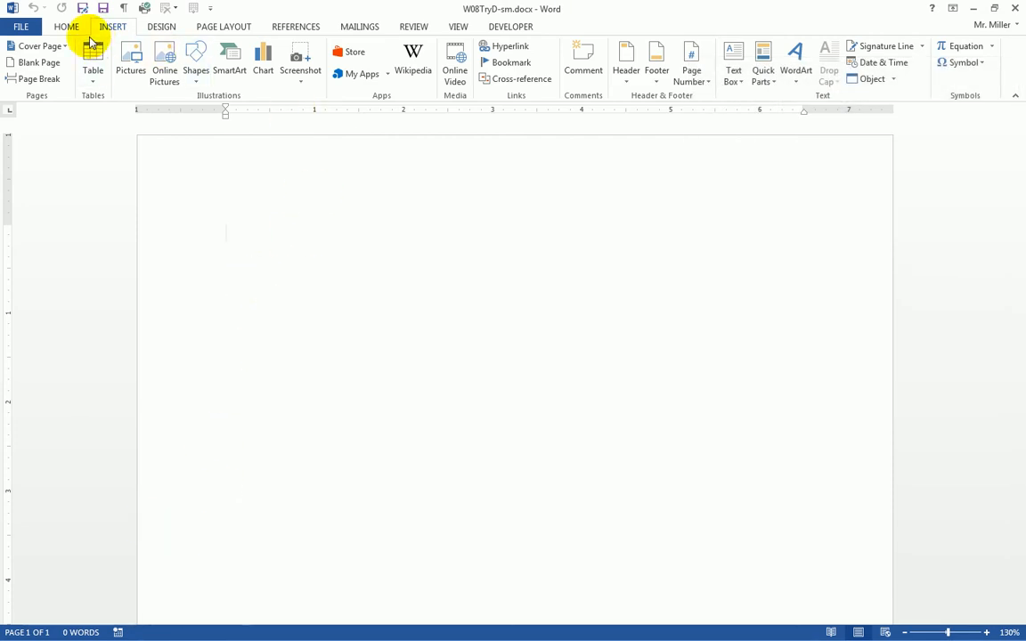
# Step: Draw a rectangle about 1.38" high and 2.28" wide near the page's upper left margin
pyautogui.click(196, 73)
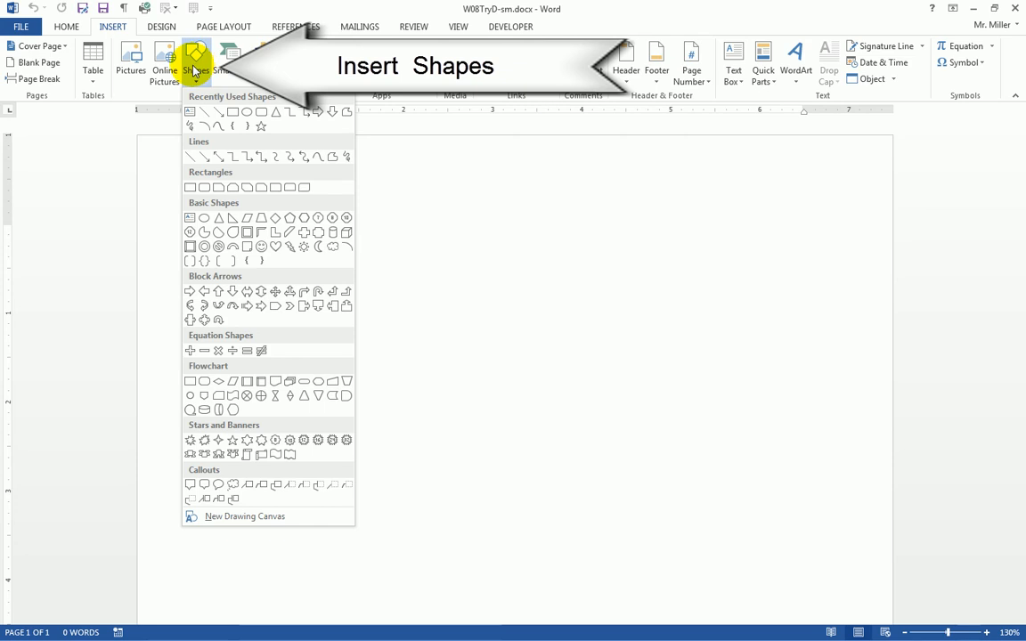
pyautogui.click(233, 115)
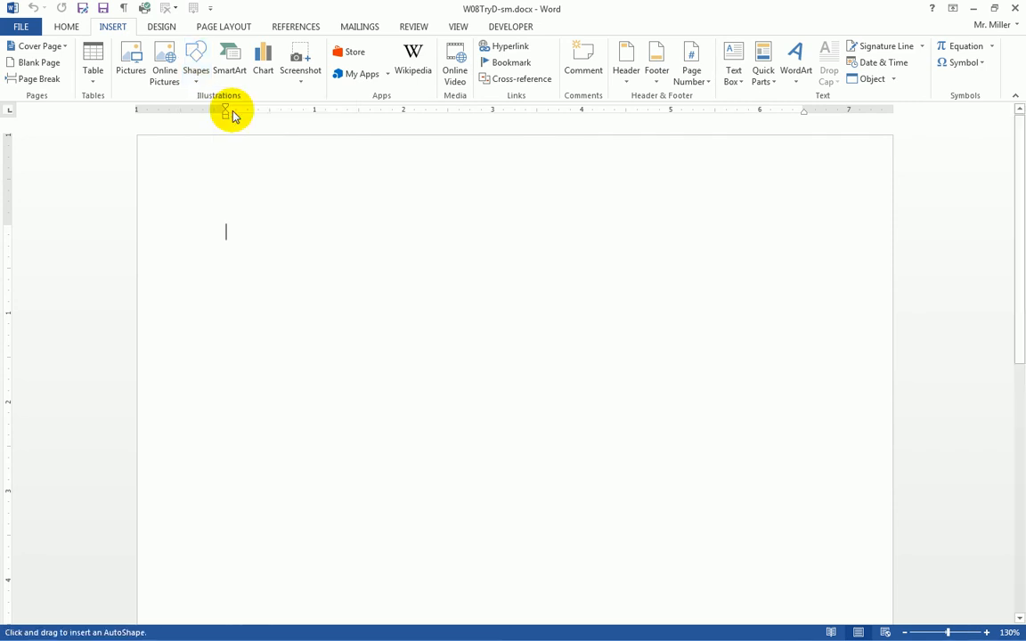
pyautogui.moveTo(262, 209)
pyautogui.mouseDown()
pyautogui.moveTo(319, 264)
pyautogui.moveTo(423, 325)
pyautogui.moveTo(465, 333)
pyautogui.mouseUp()
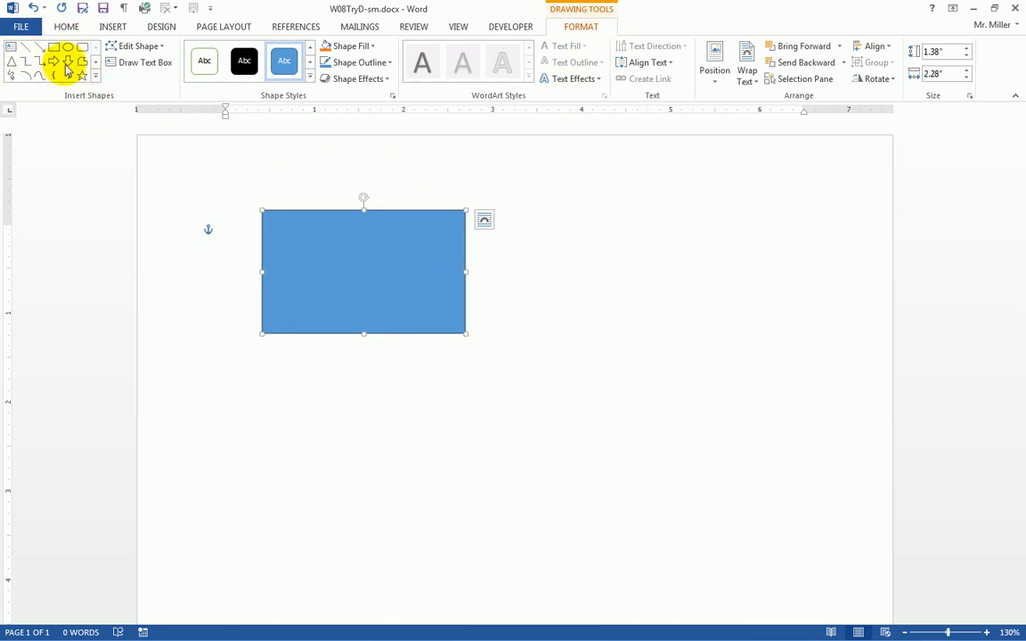
# Step: Draw an oval about 1.3" high and 1.89" wide to the right of the rectangle
pyautogui.click(113, 30)
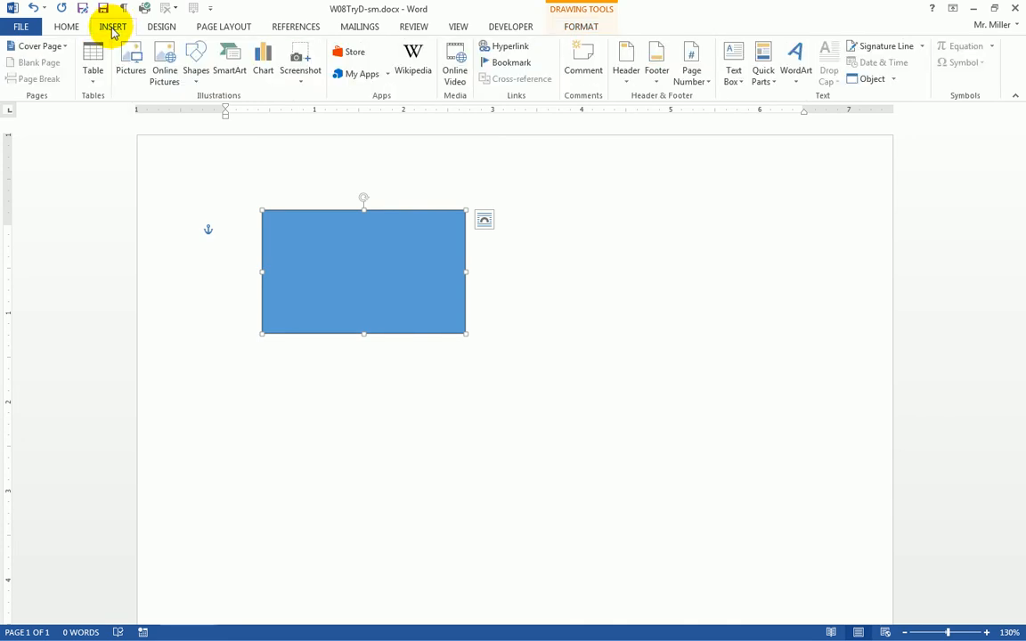
pyautogui.click(197, 69)
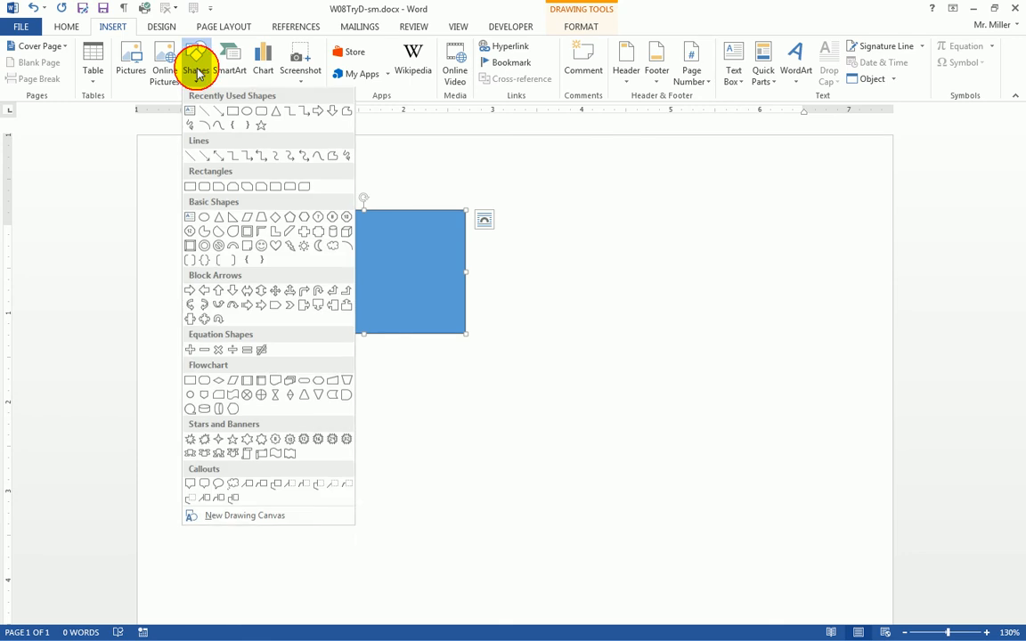
pyautogui.click(247, 114)
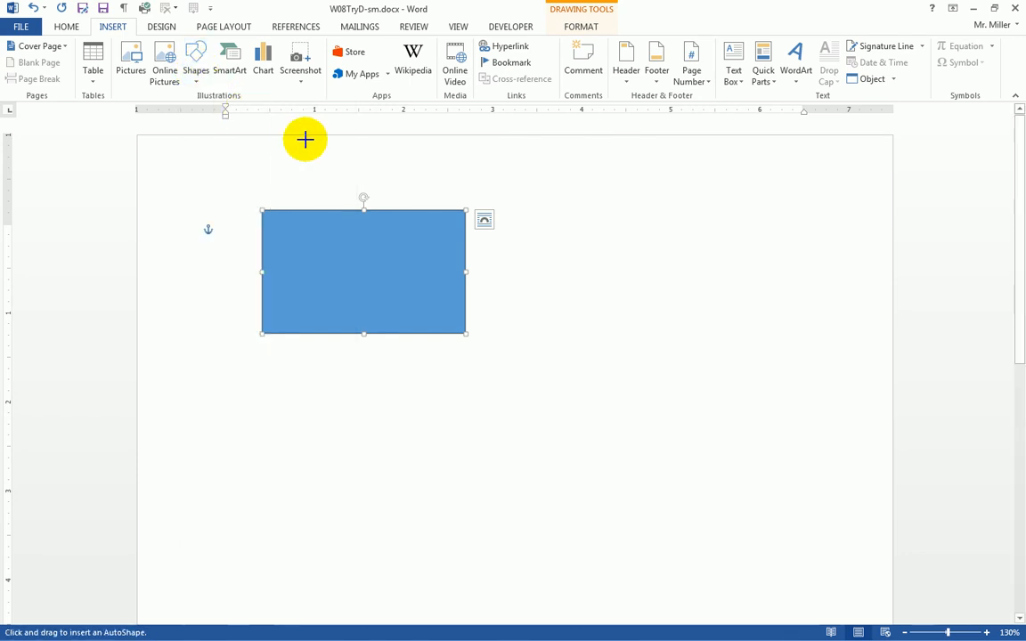
pyautogui.moveTo(576, 216); pyautogui.dragTo(755, 332)
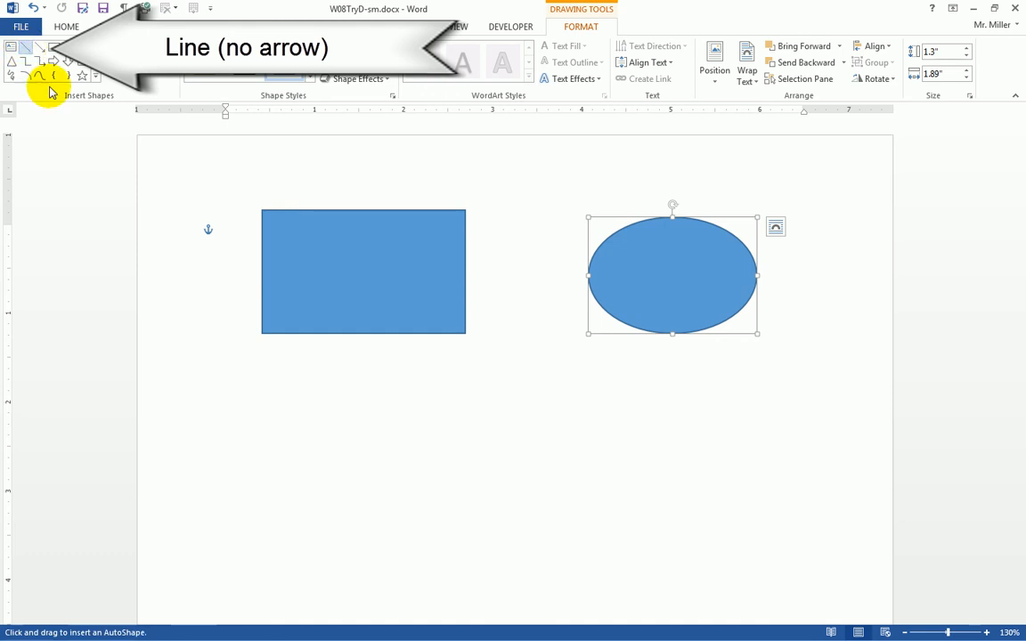
# Step: Draw two crossing diagonal lines below the rectangle, spanning about 0.77" by 3.49" and 1.02" by 2.66"
pyautogui.moveTo(262, 367)
pyautogui.mouseDown()
pyautogui.moveTo(390, 412)
pyautogui.moveTo(572, 436)
pyautogui.mouseUp()
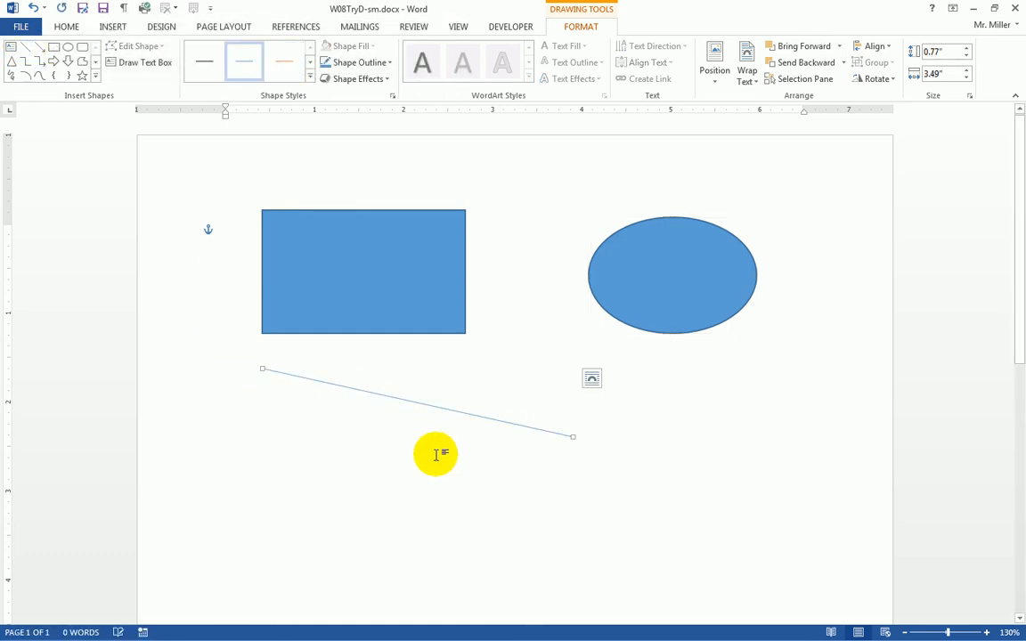
pyautogui.click(25, 49)
pyautogui.moveTo(284, 450); pyautogui.dragTo(519, 361)
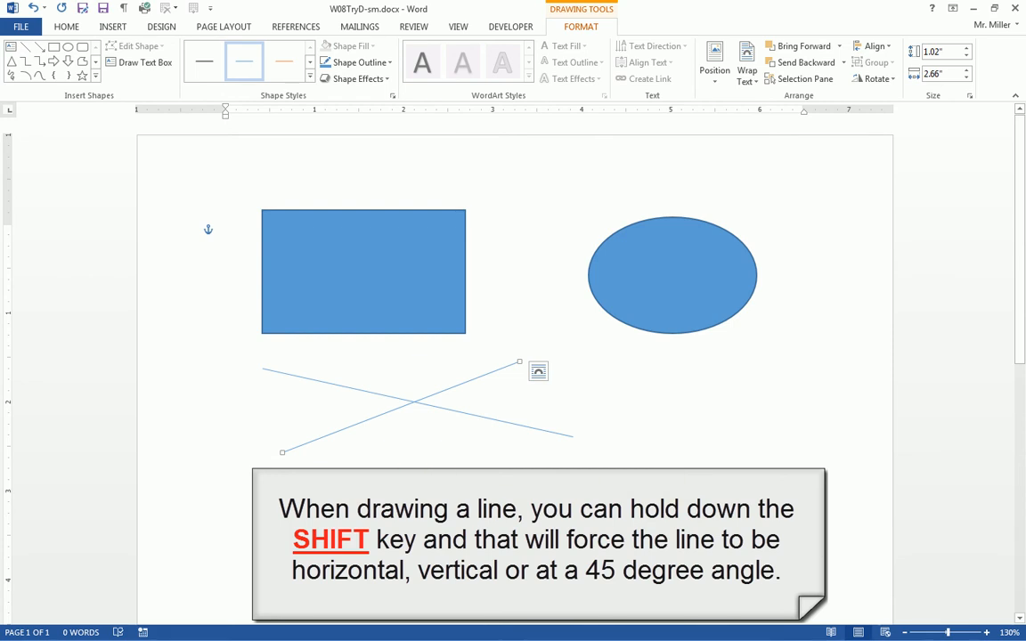
# Step: Draw a straight horizontal line about 4.51" long below the crossing lines and a vertical line about 1.76" long to their left
pyautogui.click(25, 49)
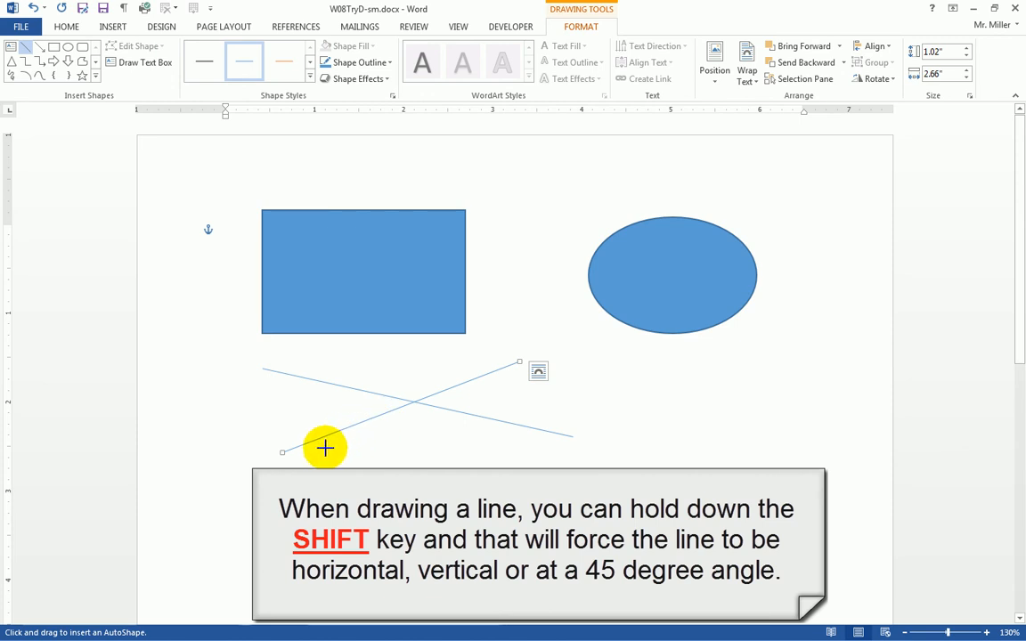
pyautogui.moveTo(307, 491); pyautogui.dragTo(445, 492)
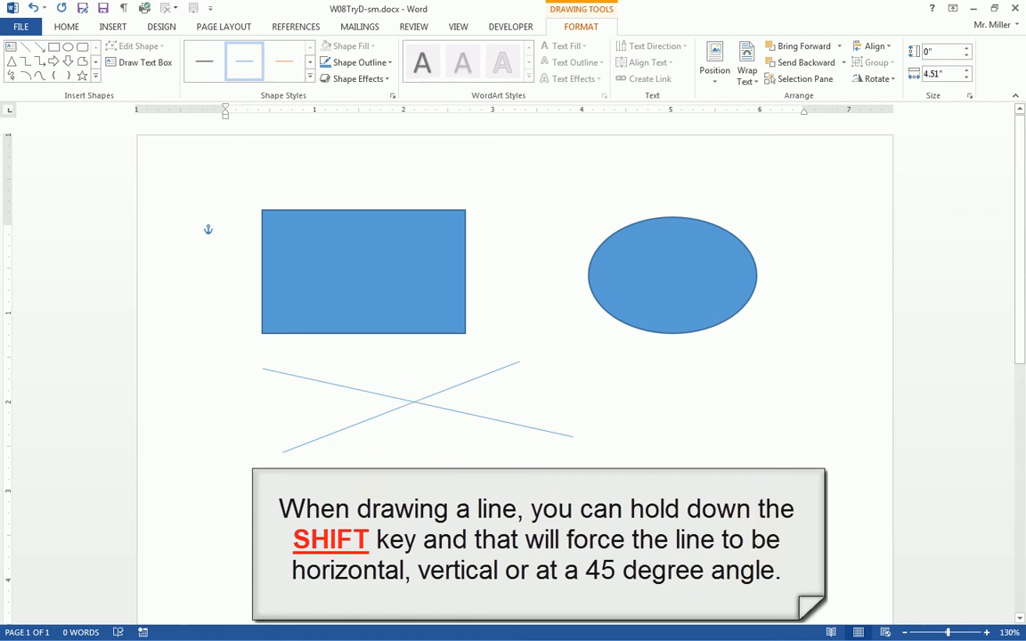
pyautogui.click(25, 47)
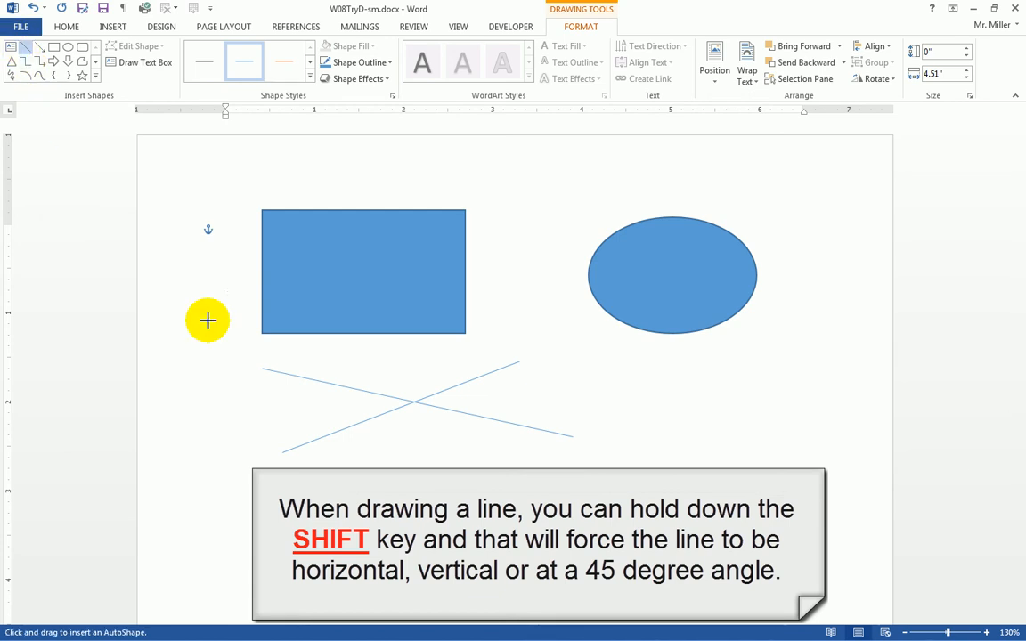
pyautogui.moveTo(248, 370); pyautogui.dragTo(250, 526)
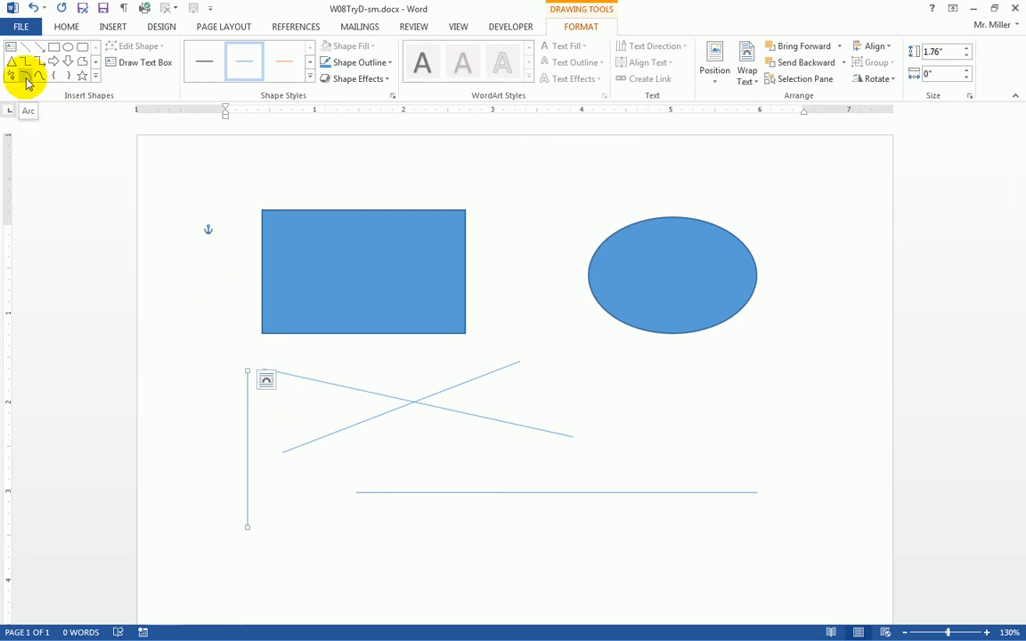
# Step: Draw two arcs near the straight lines, about 2.63" by 2.43" and 0.45" by 2.14" in height and width
pyautogui.click(350, 462)
pyautogui.moveTo(490, 425)
pyautogui.mouseDown()
pyautogui.moveTo(622, 485)
pyautogui.moveTo(690, 487)
pyautogui.moveTo(648, 585)
pyautogui.moveTo(560, 591)
pyautogui.mouseUp()
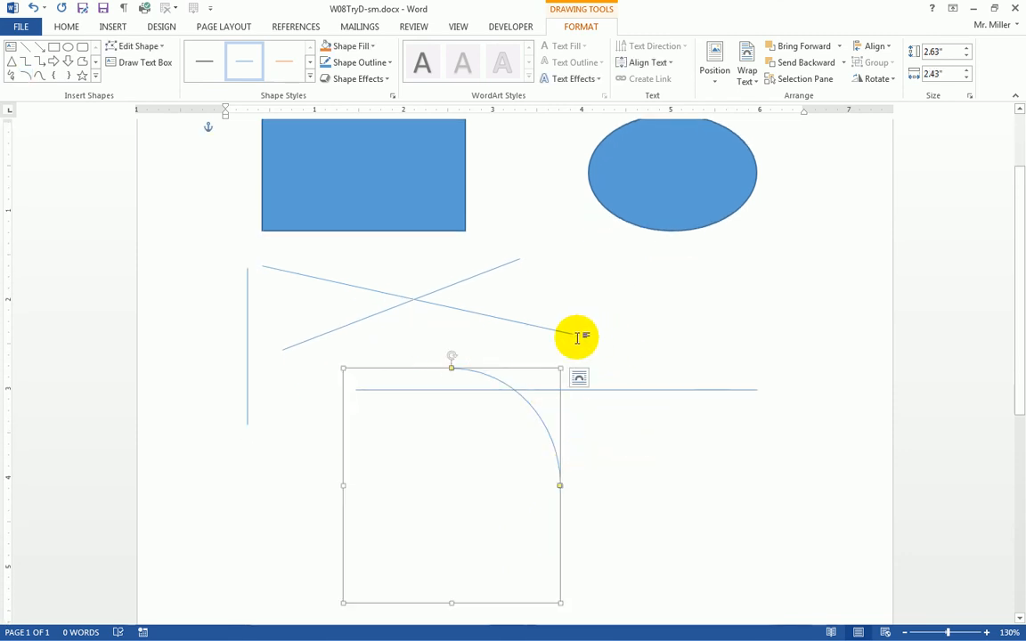
pyautogui.click(27, 75)
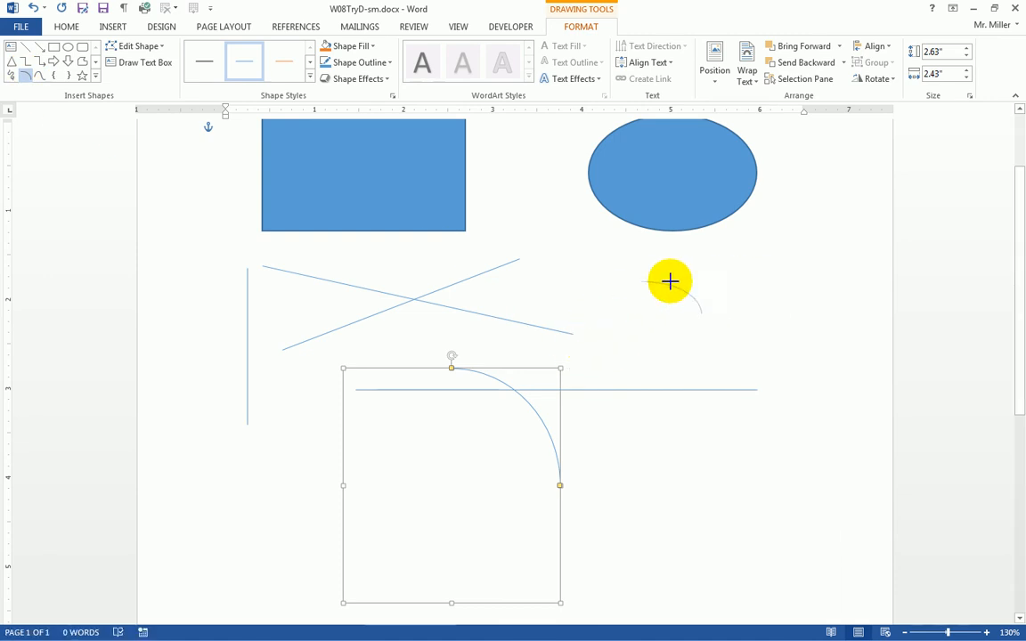
pyautogui.moveTo(392, 307); pyautogui.dragTo(585, 347)
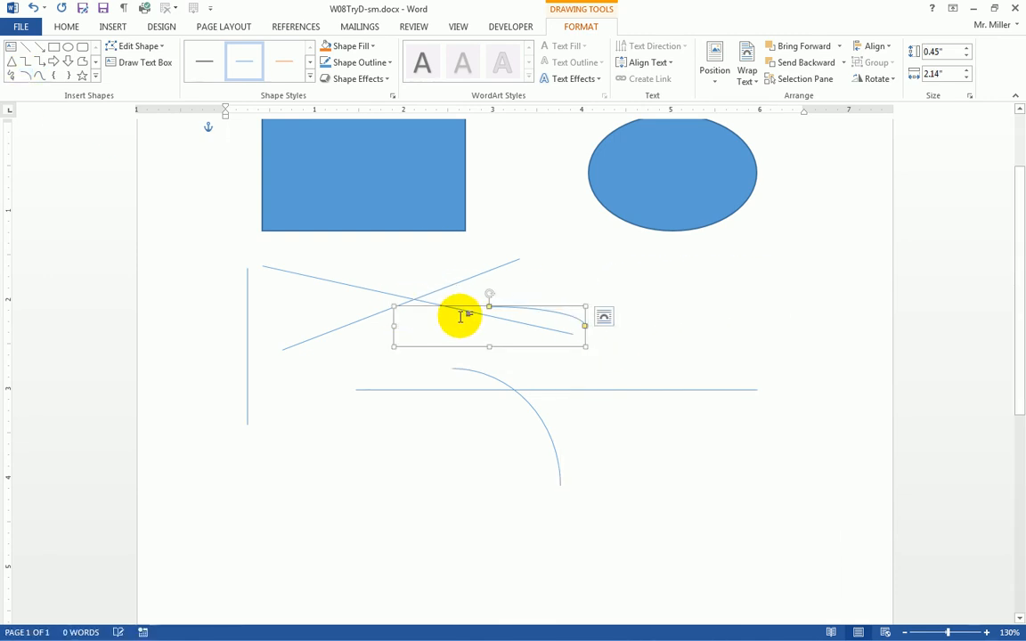
# Step: Draw an open curve about 2.29" high and 3.76" wide below the oval and a closed curve about 2.46" by 2.42" below the rectangle
pyautogui.click(37, 76)
pyautogui.moveTo(580, 271)
pyautogui.mouseDown()
pyautogui.moveTo(595, 264)
pyautogui.moveTo(708, 281)
pyautogui.moveTo(749, 297)
pyautogui.moveTo(750, 329)
pyautogui.moveTo(679, 428)
pyautogui.moveTo(514, 372)
pyautogui.moveTo(522, 254)
pyautogui.moveTo(536, 243)
pyautogui.moveTo(594, 291)
pyautogui.moveTo(739, 350)
pyautogui.moveTo(762, 275)
pyautogui.moveTo(722, 257)
pyautogui.moveTo(585, 232)
pyautogui.moveTo(456, 273)
pyautogui.moveTo(417, 345)
pyautogui.mouseUp()
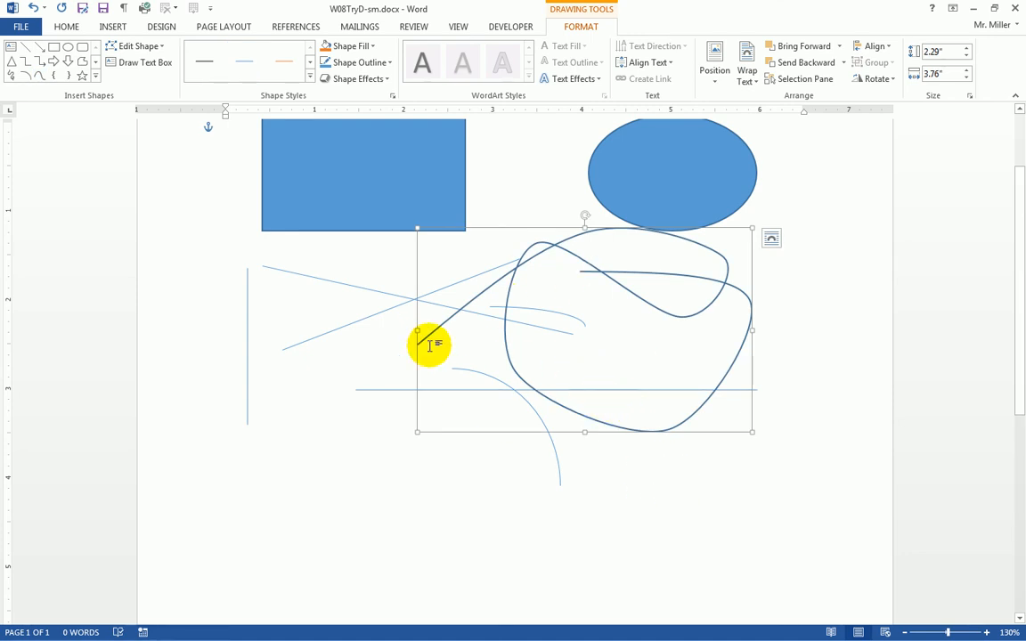
pyautogui.click(41, 78)
pyautogui.moveTo(202, 272)
pyautogui.mouseDown()
pyautogui.moveTo(192, 419)
pyautogui.moveTo(214, 452)
pyautogui.moveTo(305, 464)
pyautogui.moveTo(389, 434)
pyautogui.moveTo(389, 316)
pyautogui.moveTo(360, 279)
pyautogui.moveTo(366, 266)
pyautogui.moveTo(248, 252)
pyautogui.moveTo(201, 268)
pyautogui.mouseUp()
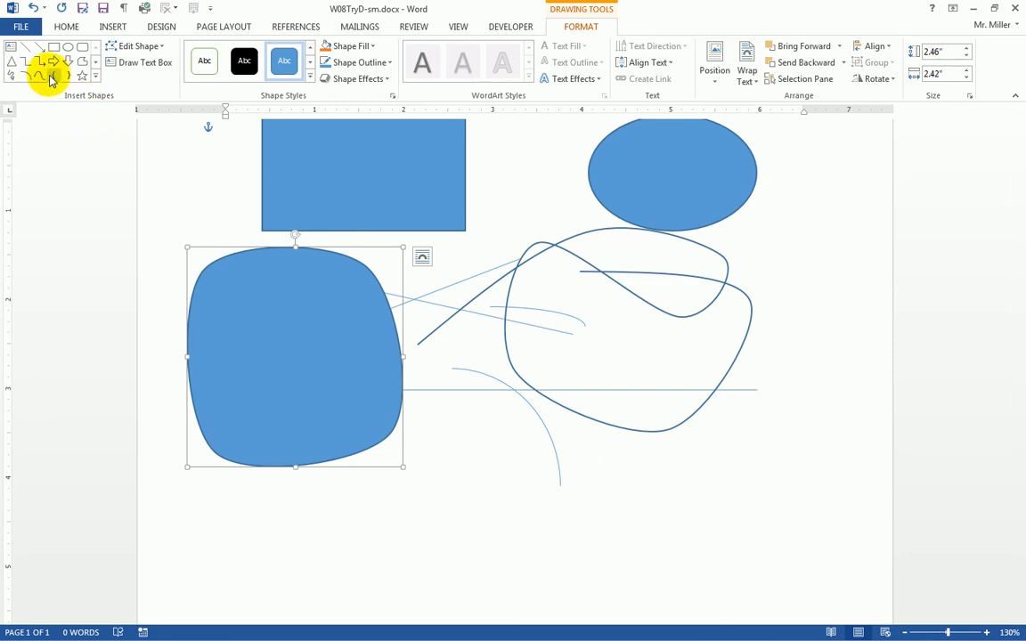
# Step: Draw a Scribble about 3.61" by 3.94" over the open curve and a right block arrow about 0.83" by 2.8" beneath the shapes
pyautogui.click(96, 77)
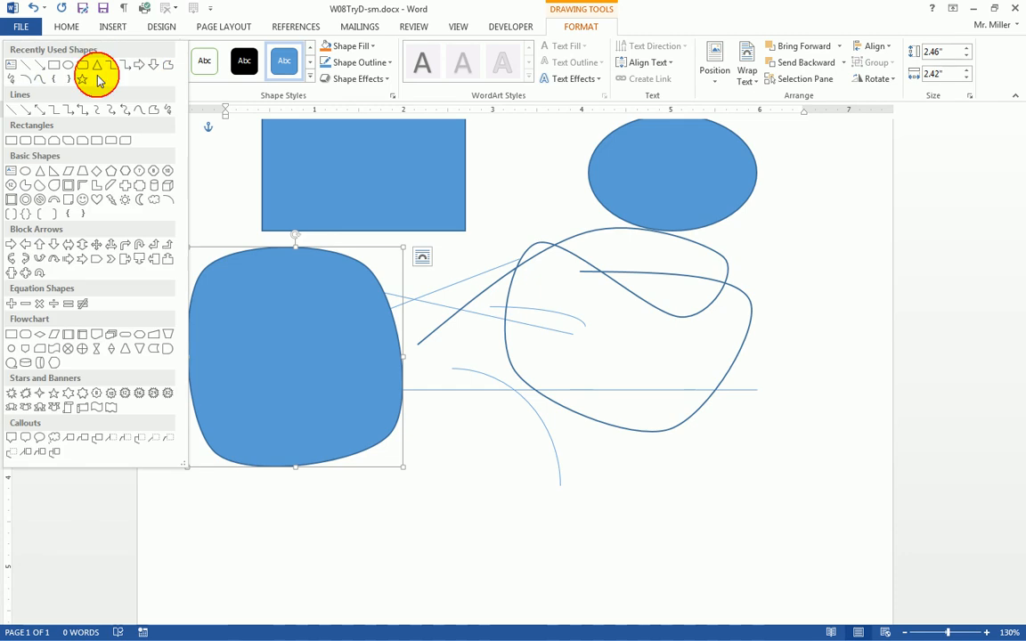
pyautogui.click(13, 82)
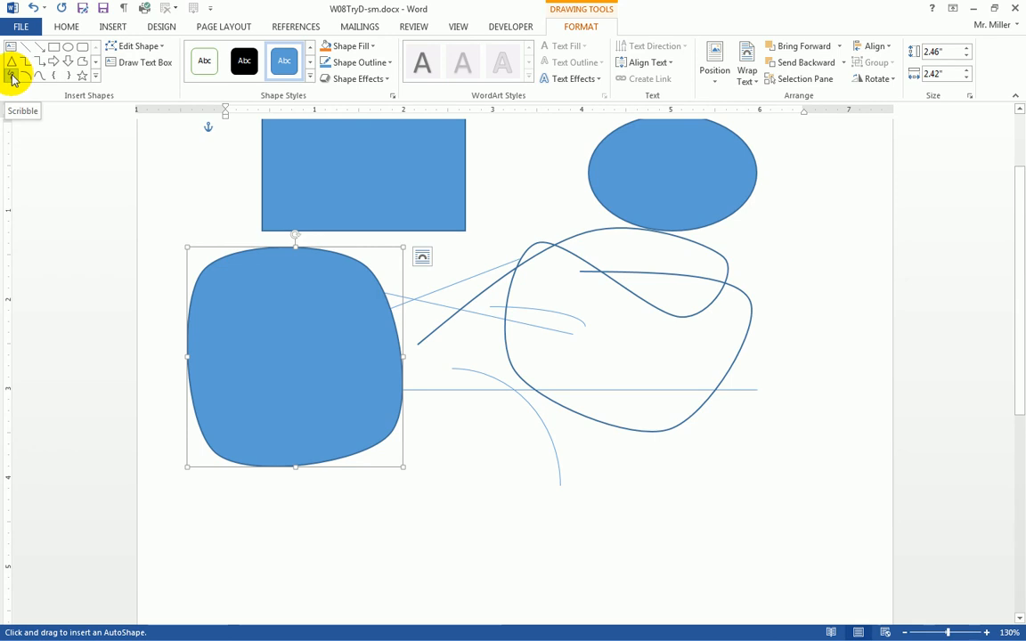
pyautogui.moveTo(523, 197)
pyautogui.mouseDown()
pyautogui.moveTo(508, 201)
pyautogui.moveTo(536, 284)
pyautogui.moveTo(472, 384)
pyautogui.moveTo(701, 470)
pyautogui.moveTo(670, 257)
pyautogui.moveTo(781, 220)
pyautogui.moveTo(689, 330)
pyautogui.moveTo(780, 421)
pyautogui.moveTo(666, 488)
pyautogui.moveTo(436, 408)
pyautogui.moveTo(554, 377)
pyautogui.moveTo(581, 284)
pyautogui.moveTo(497, 229)
pyautogui.moveTo(589, 220)
pyautogui.moveTo(655, 251)
pyautogui.mouseUp()
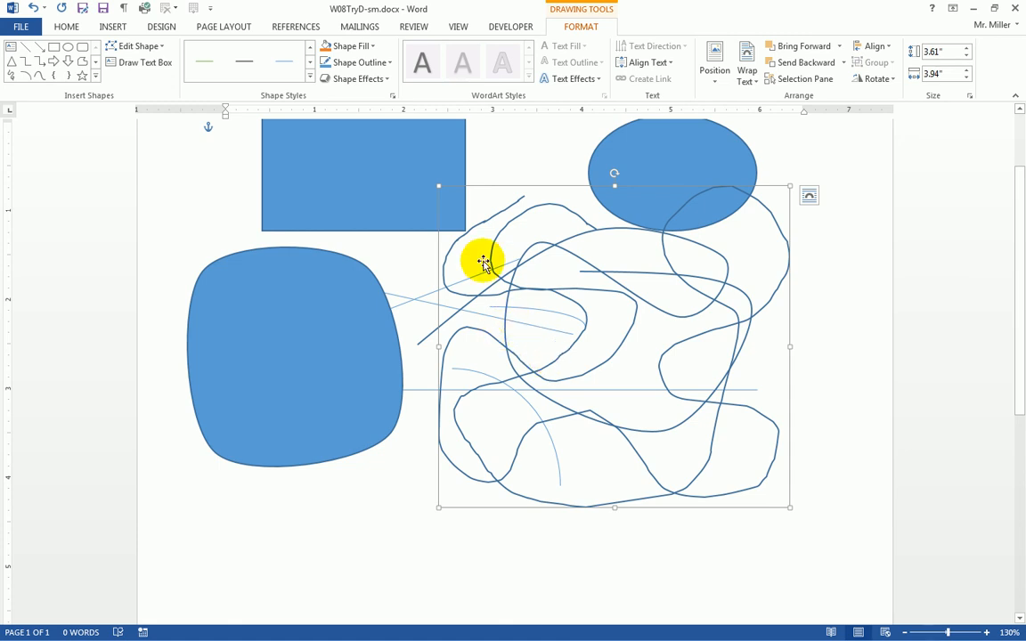
pyautogui.click(54, 62)
pyautogui.moveTo(303, 483); pyautogui.dragTo(551, 553)
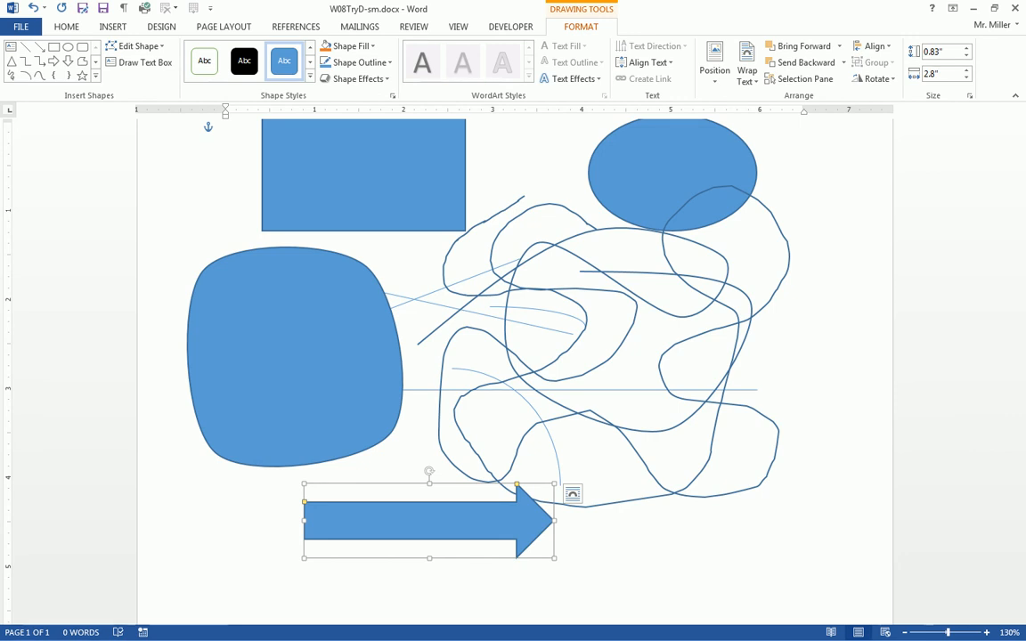
# Step: Save and close the W08TryD-sm document
pyautogui.click(103, 8)
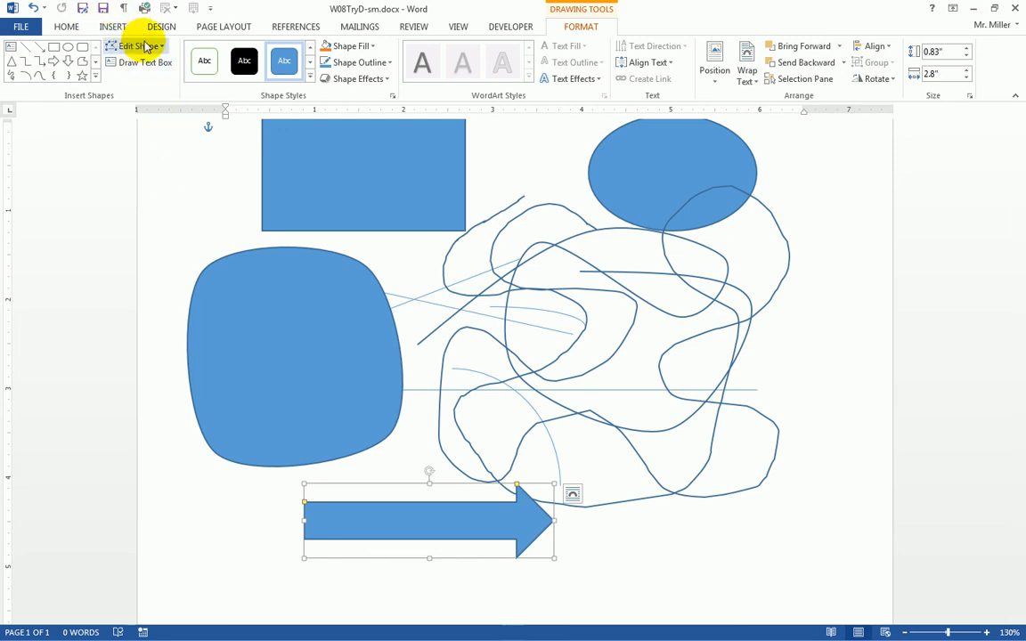
pyautogui.click(1017, 9)
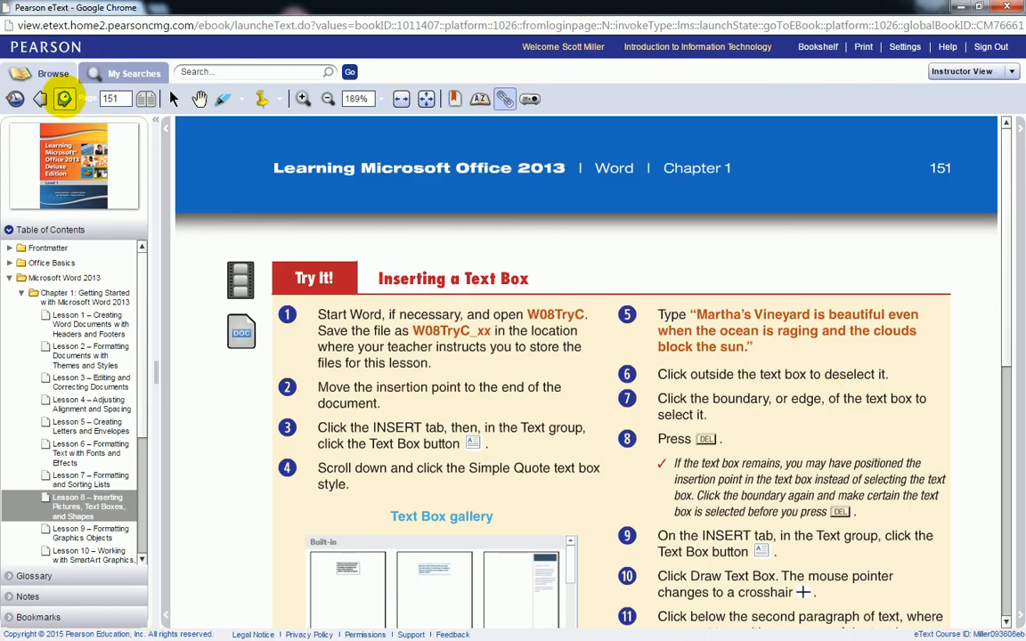
# Step: Open the W08TryE data file from the Selecting Objects exercise on page 153 of the Pearson eText and enable editing
pyautogui.click(64, 98)
pyautogui.click(64, 98)
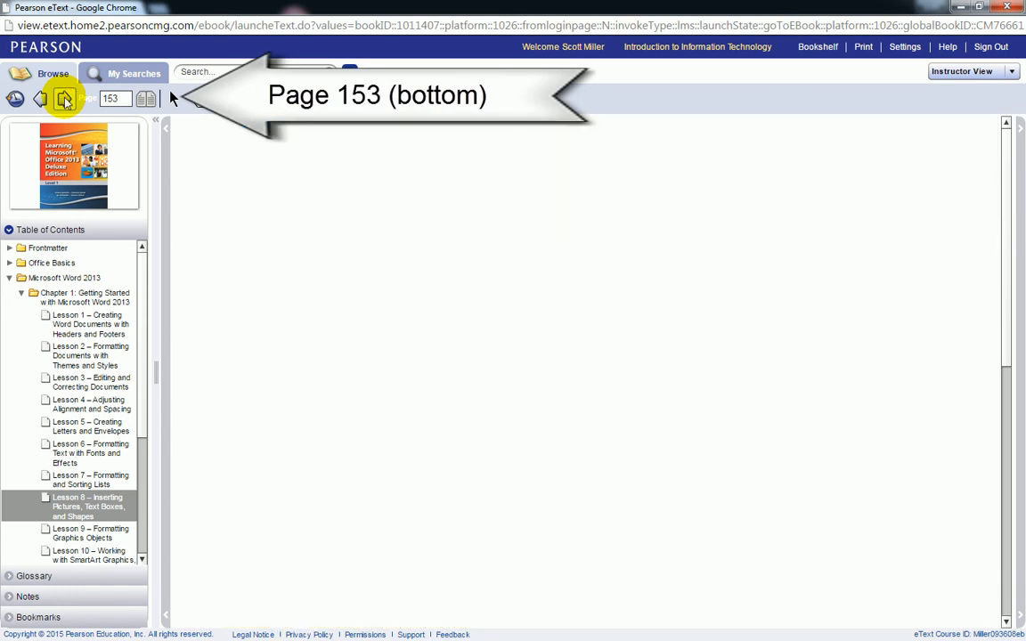
pyautogui.scroll(-3, 267, 285)
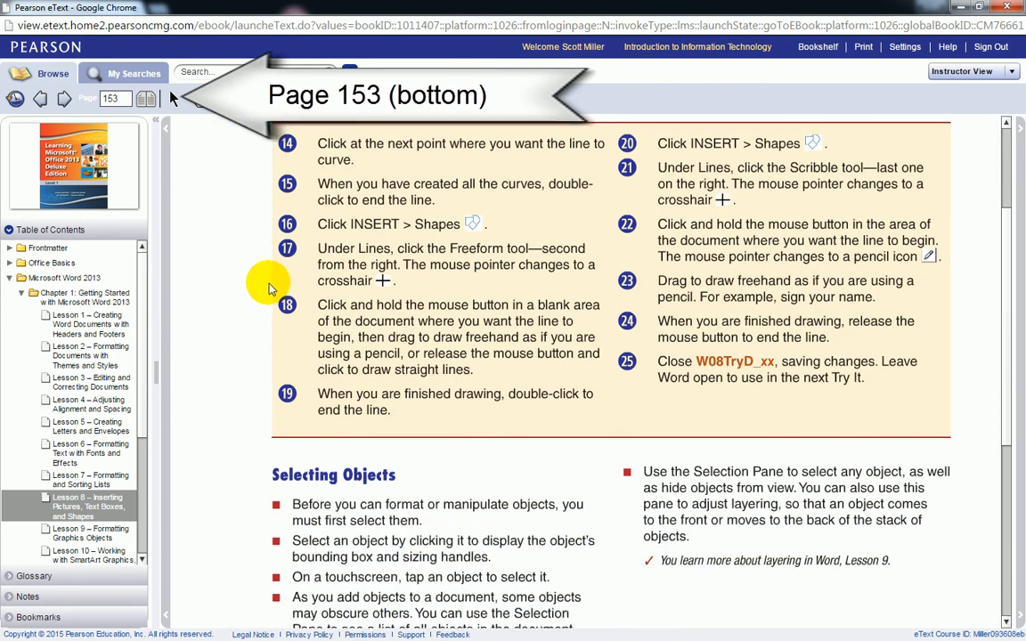
pyautogui.scroll(-5, 271, 289)
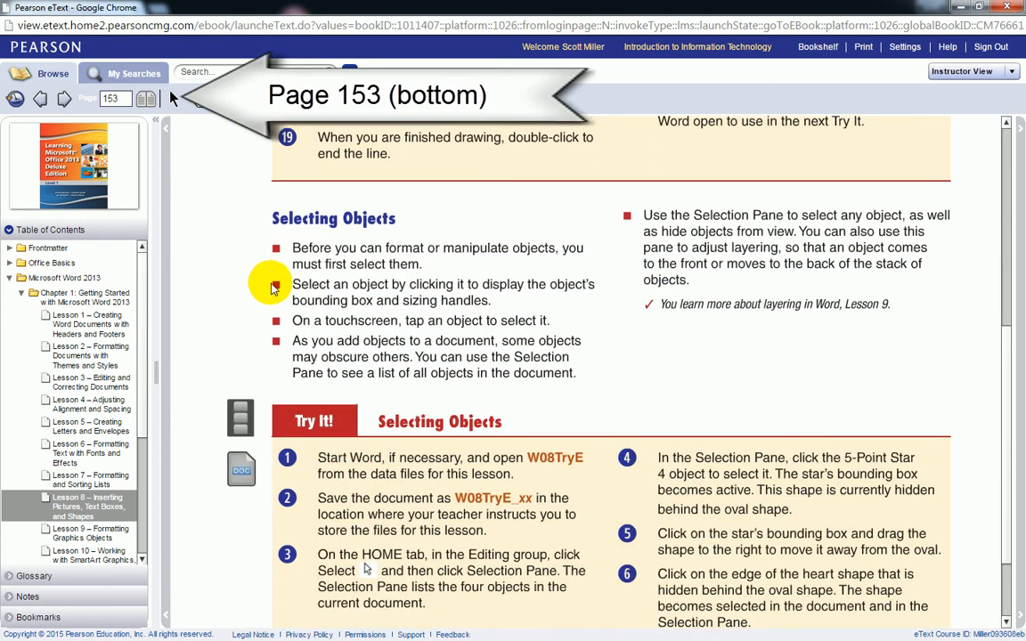
pyautogui.scroll(-2, 276, 283)
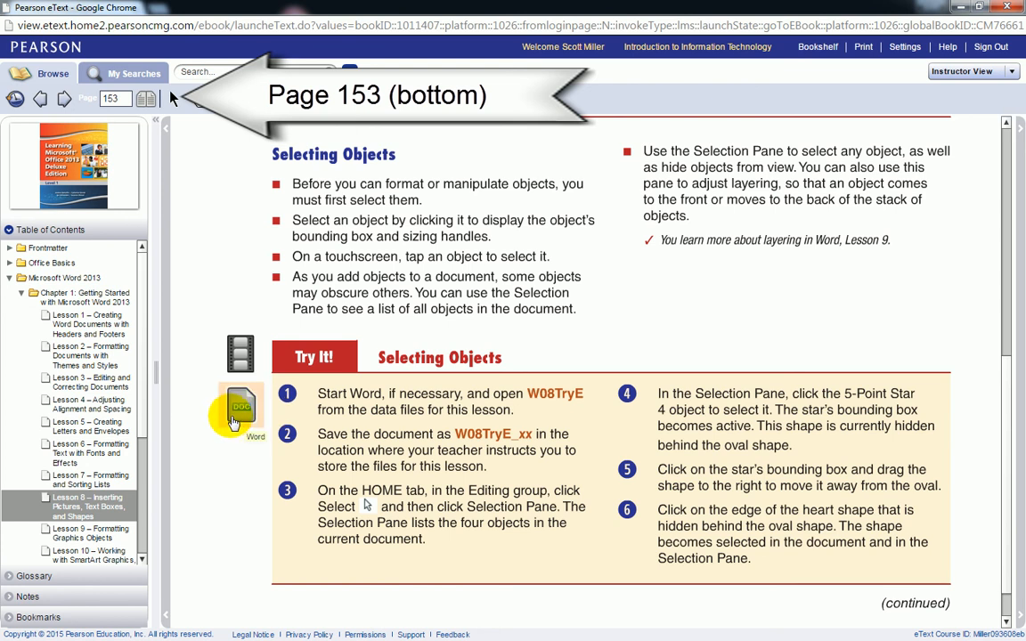
pyautogui.click(238, 412)
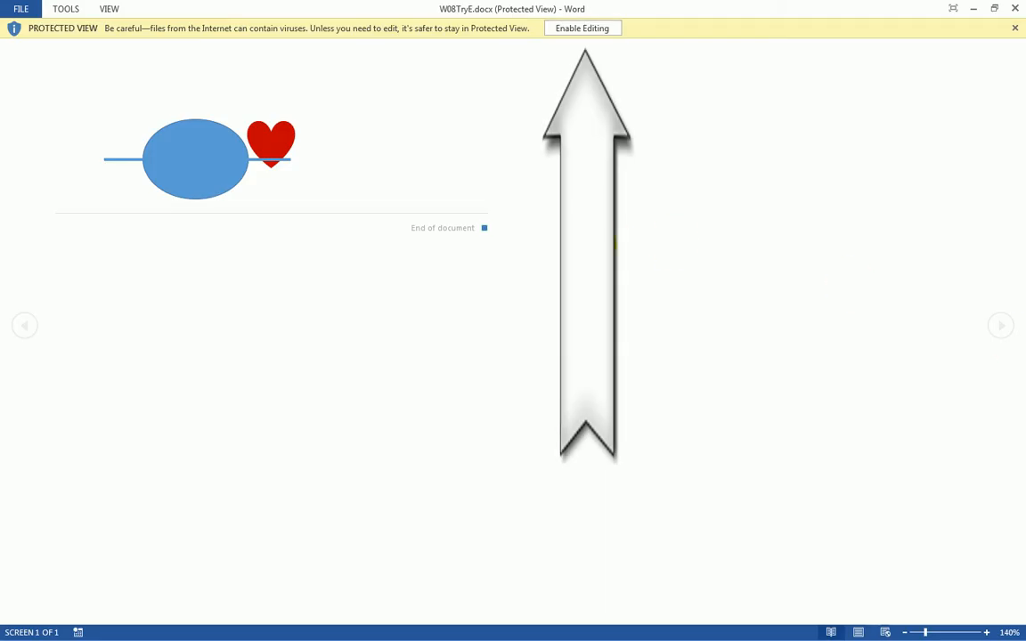
pyautogui.click(574, 28)
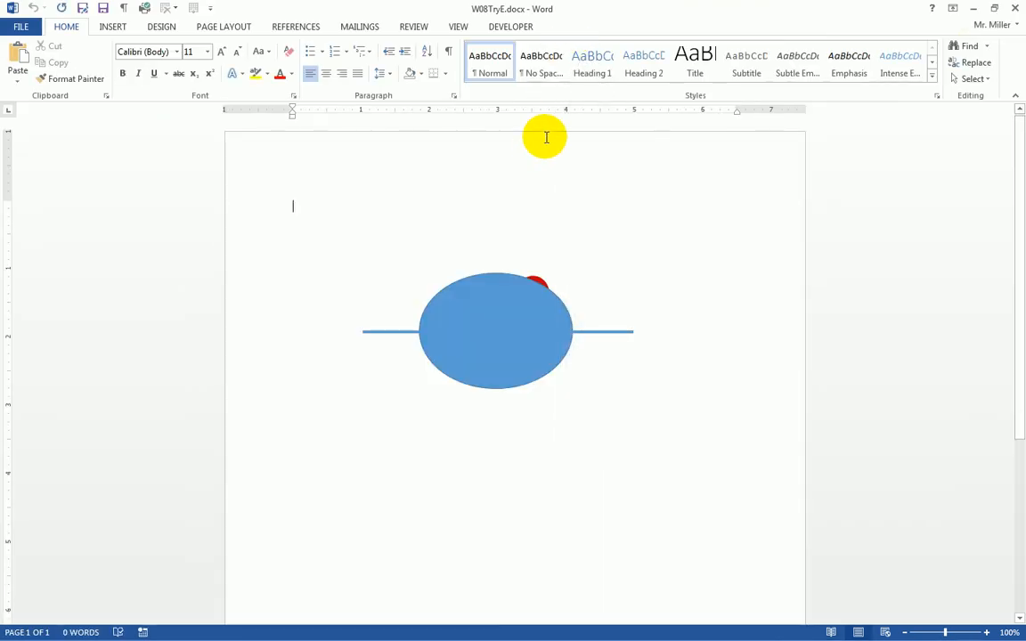
# Step: Save the document as W08TryE-sm in the September 22 folder on the computer
pyautogui.click(20, 29)
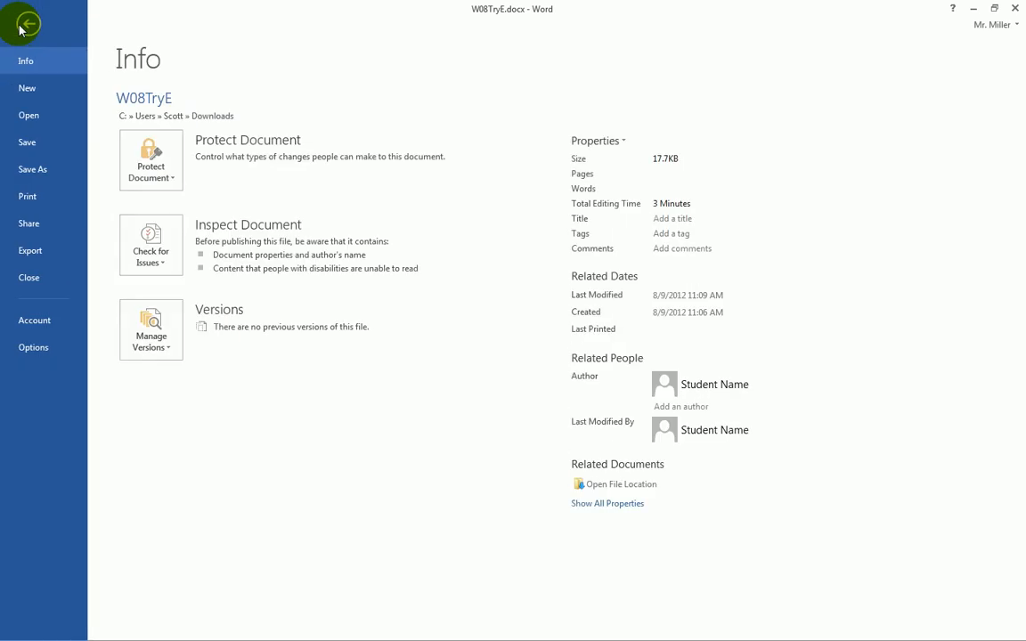
pyautogui.click(33, 172)
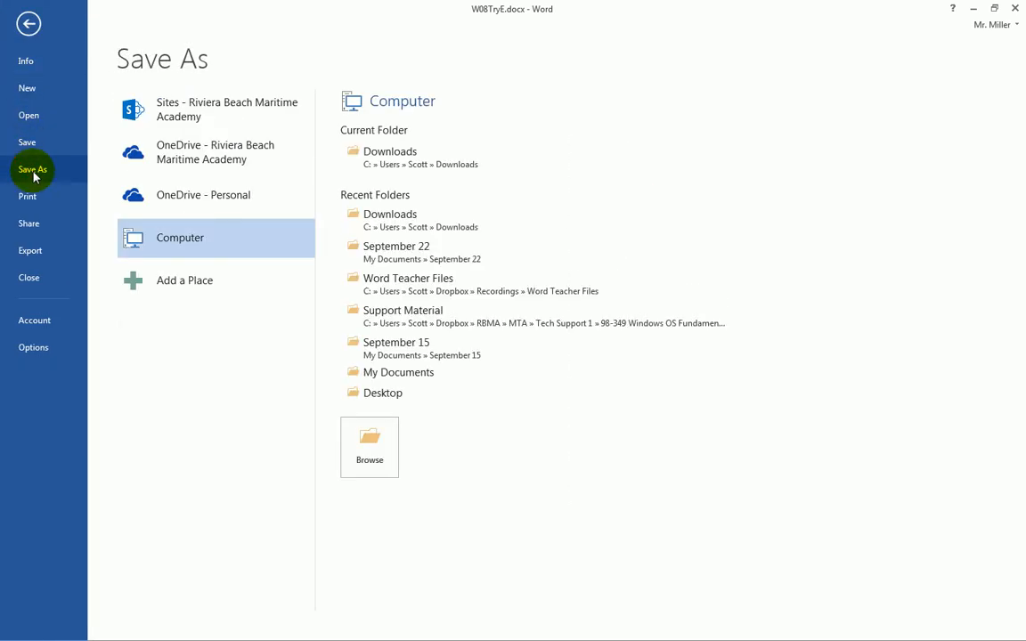
pyautogui.click(431, 254)
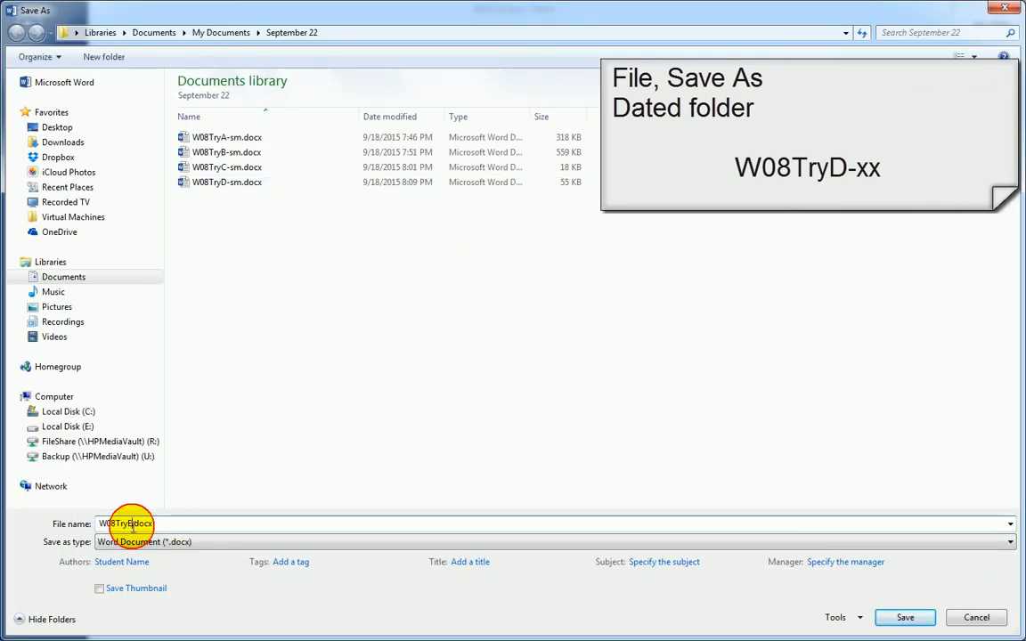
pyautogui.press('BackSpace')
pyautogui.write('E-sm')
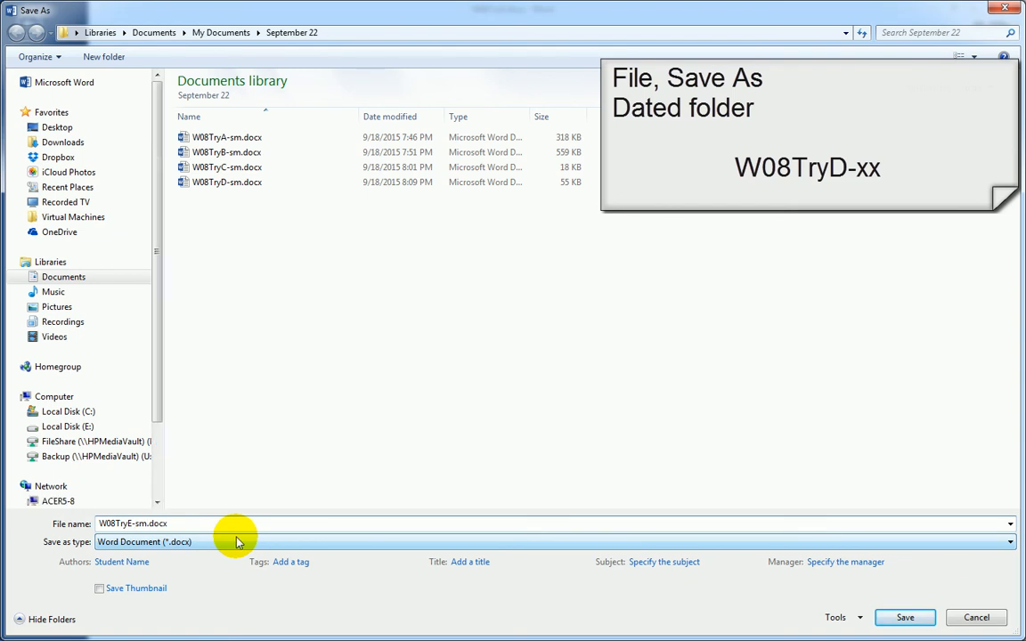
pyautogui.press('Return')
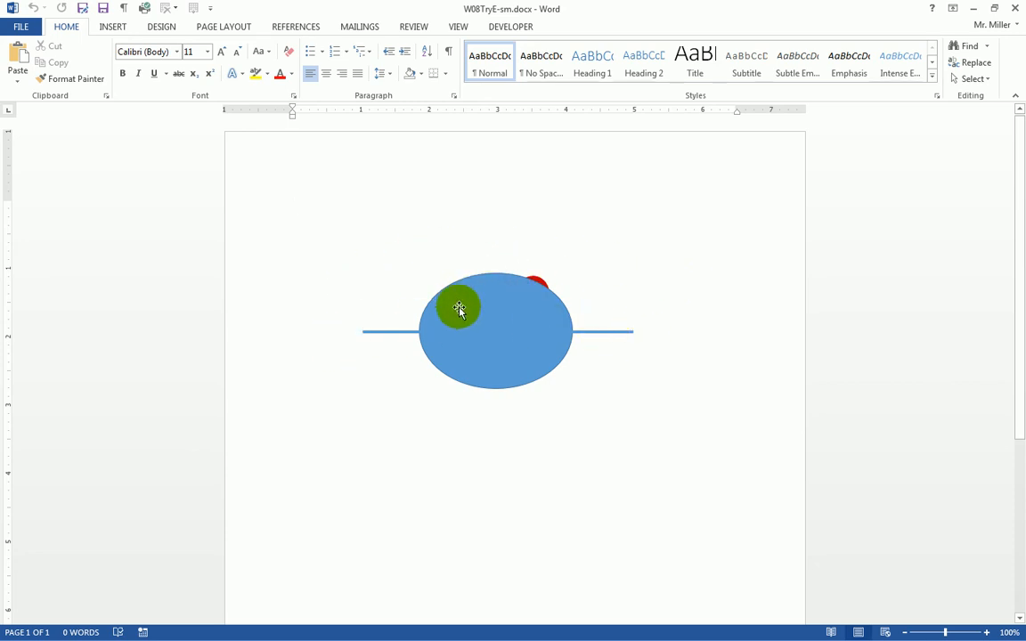
# Step: Send the blue oval backward two layers so it lies behind the heart and the star
pyautogui.moveTo(519, 337); pyautogui.dragTo(579, 316)
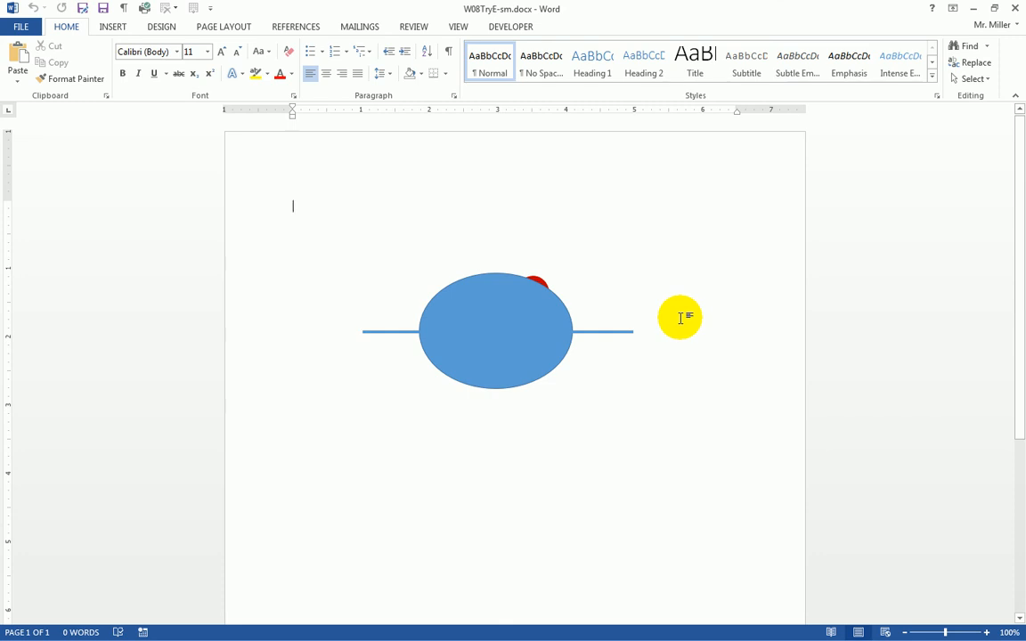
pyautogui.click(533, 363)
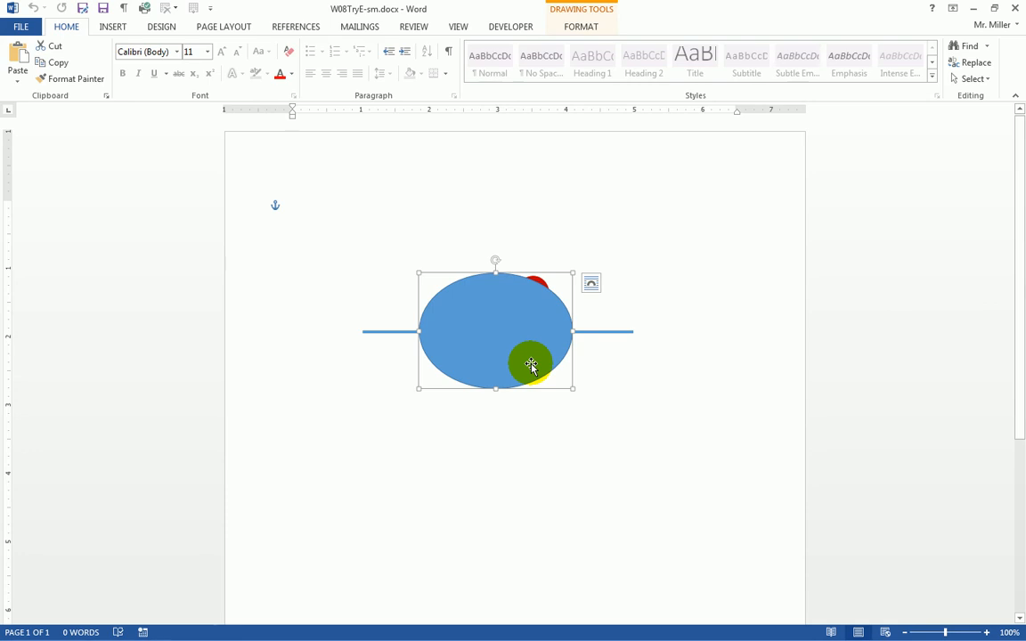
pyautogui.click(581, 27)
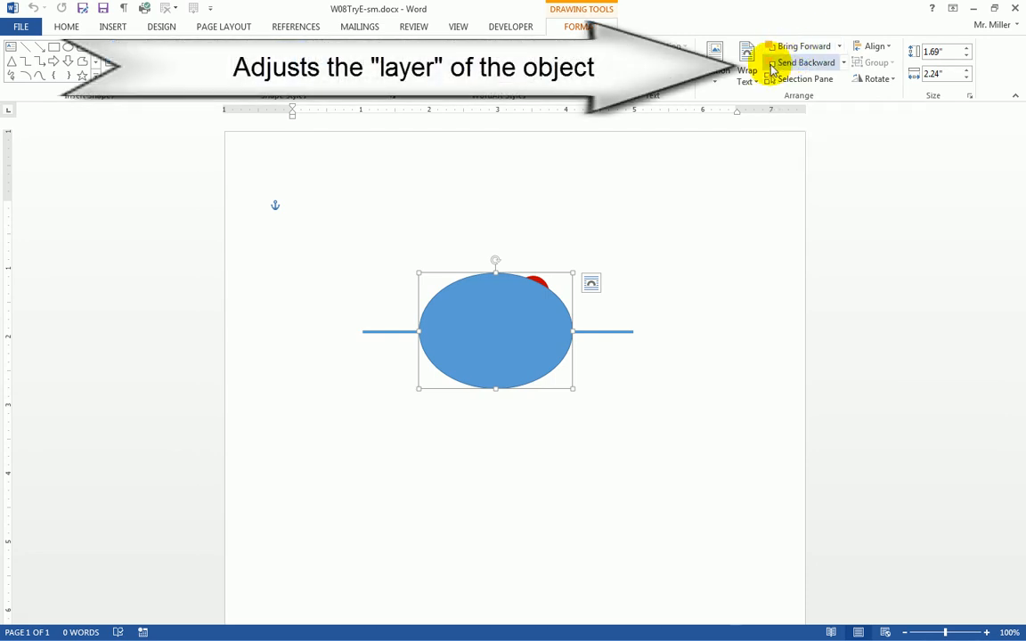
pyautogui.moveTo(504, 306); pyautogui.dragTo(525, 351)
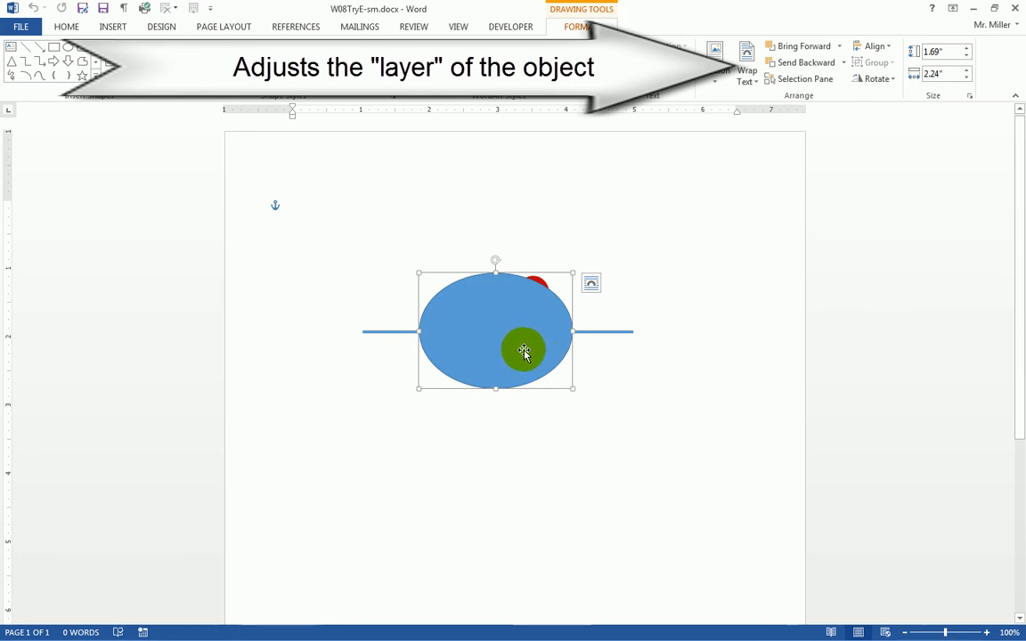
pyautogui.click(805, 64)
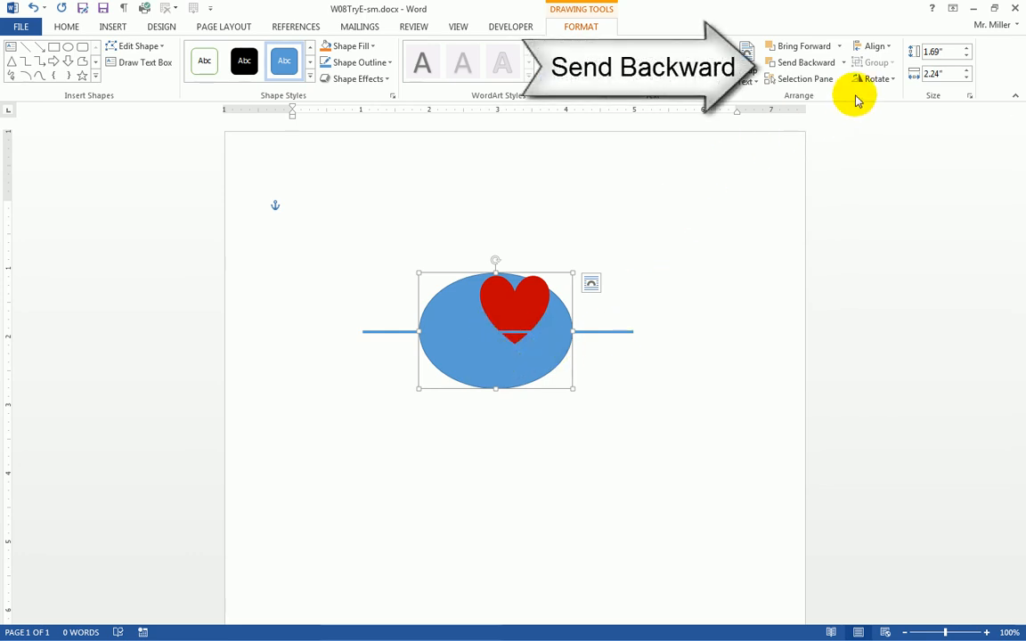
pyautogui.click(805, 64)
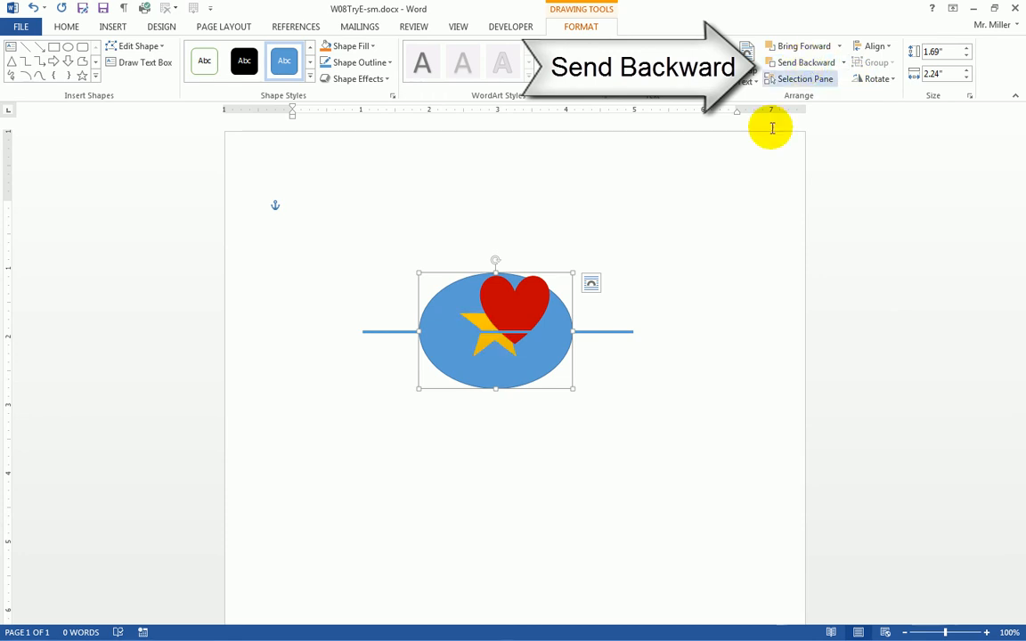